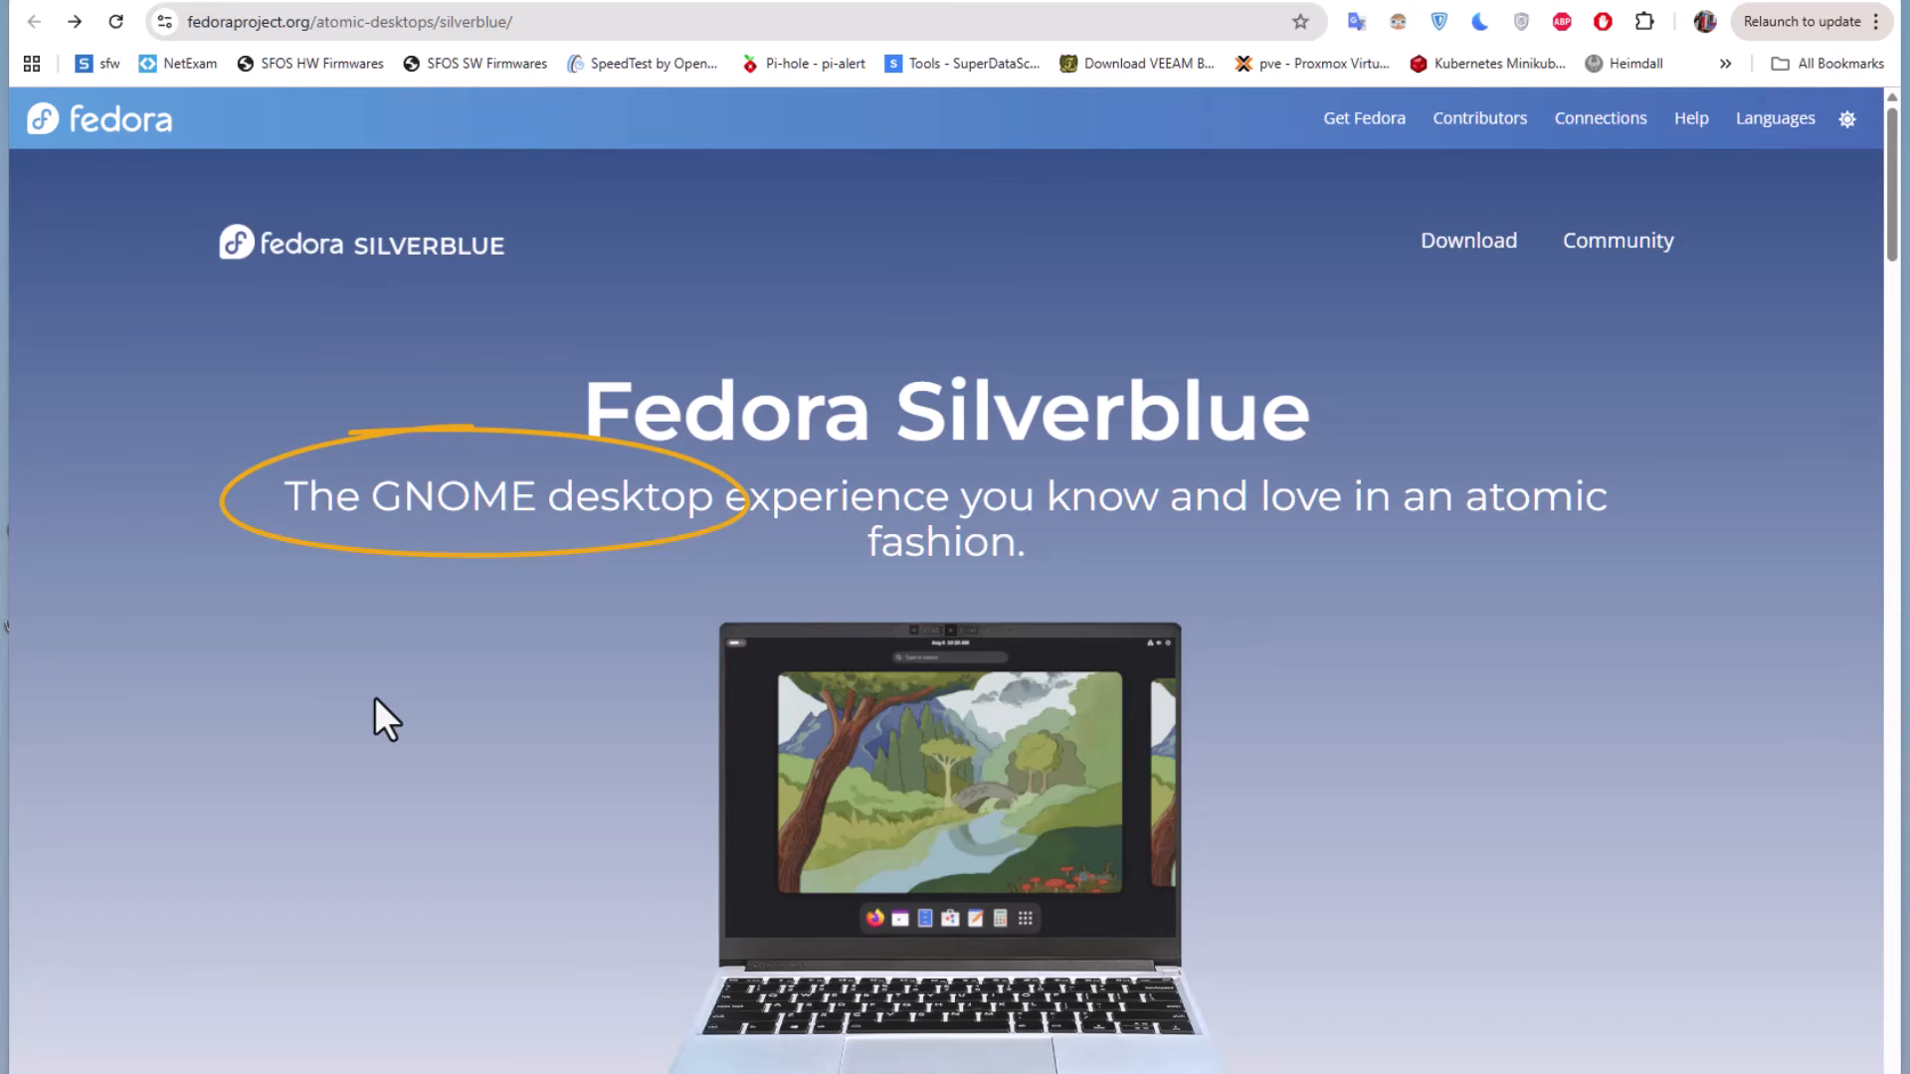
Review the Fedora Silverblue page, covering its benefits, underlying technologies and related projects
{"action": "scroll", "coordinate": [1299, 565], "scroll_direction": "down", "scroll_amount": 5}
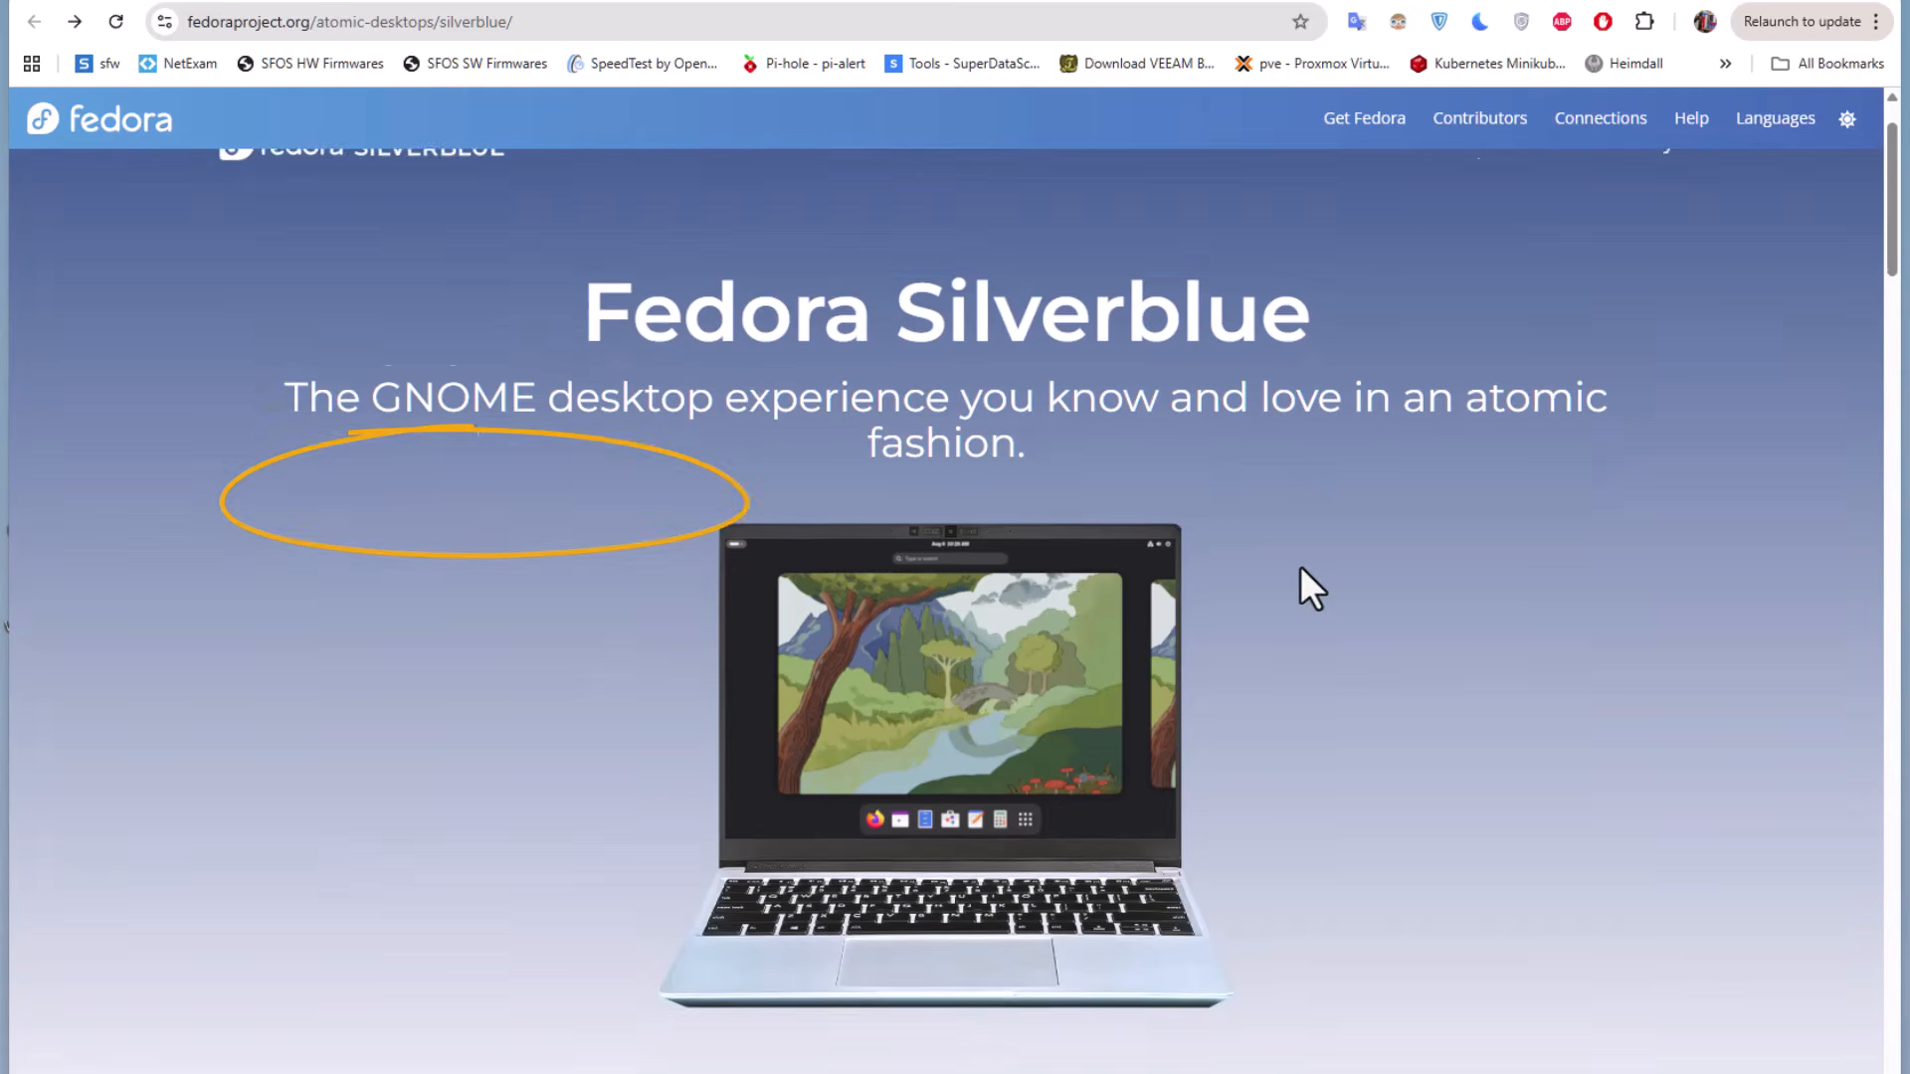
{"action": "scroll", "coordinate": [1299, 565], "scroll_direction": "down", "scroll_amount": 3}
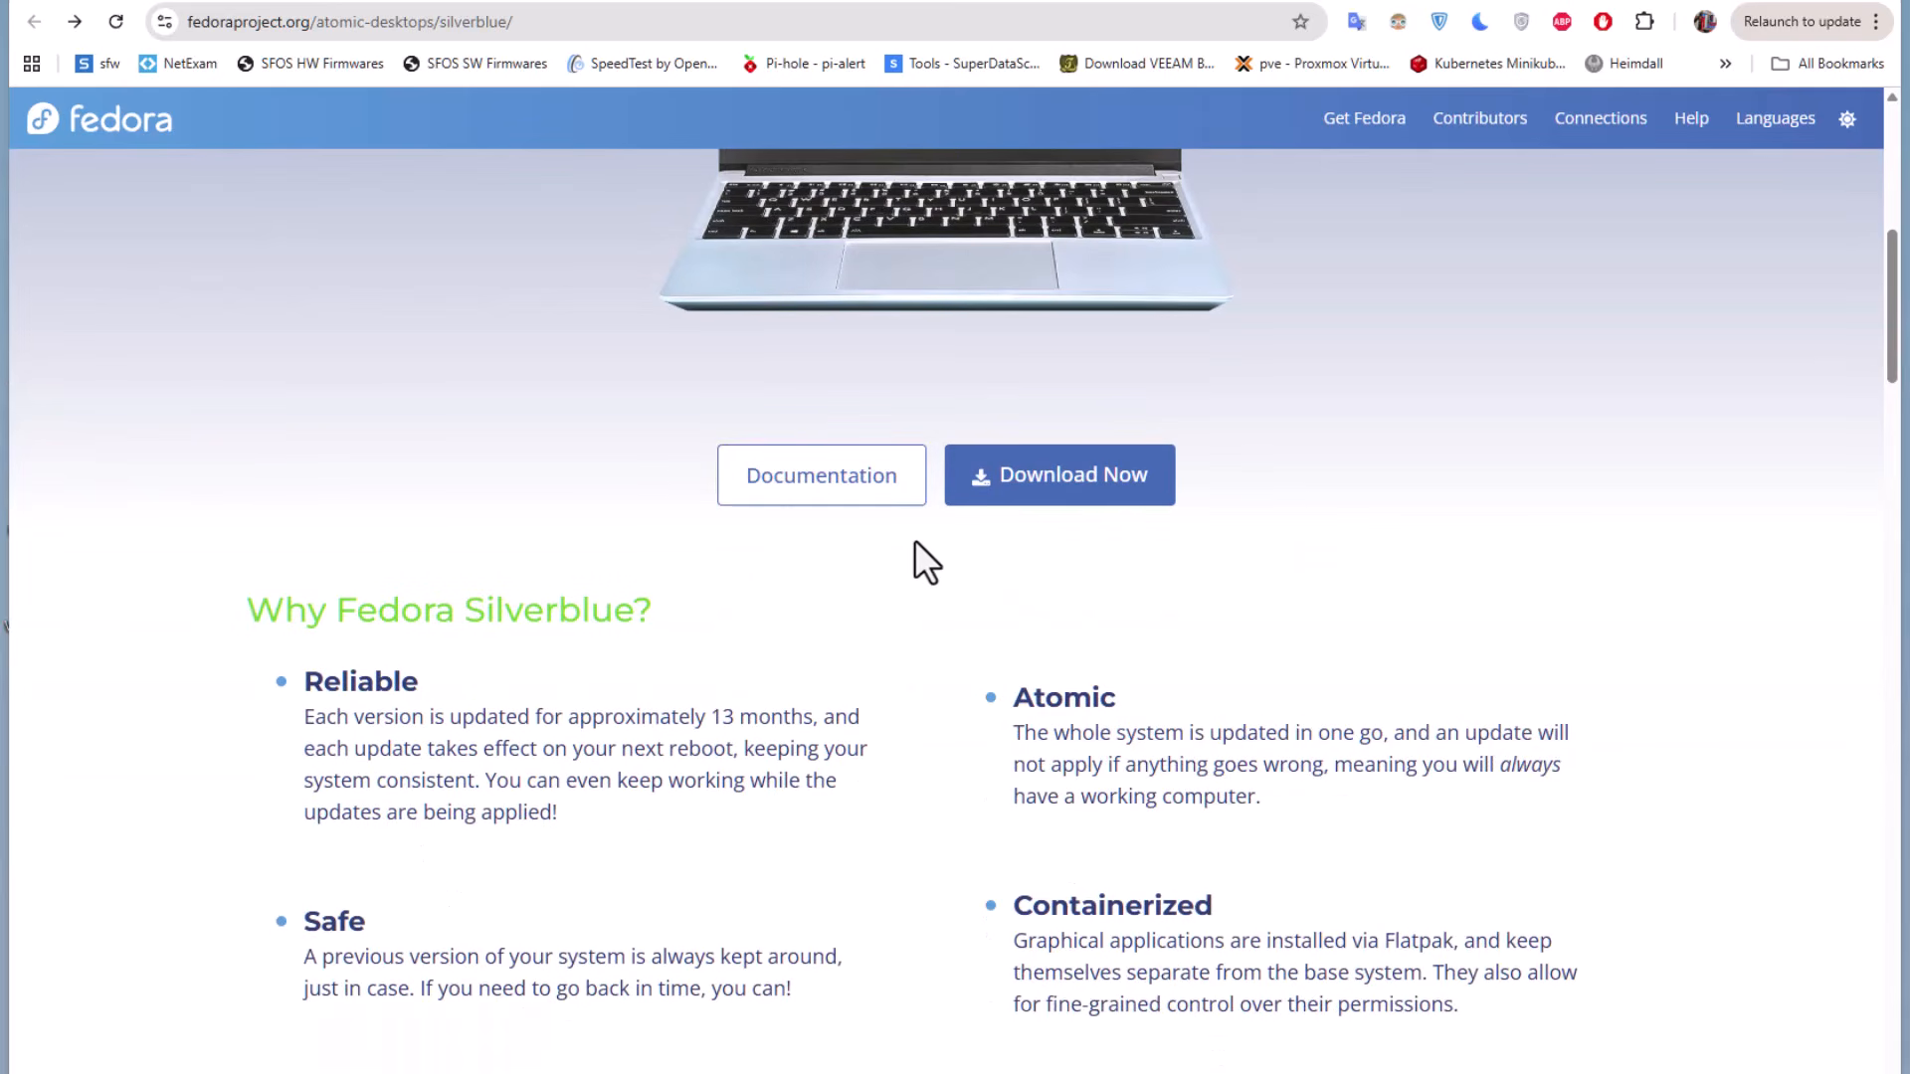
{"action": "scroll", "coordinate": [916, 543], "scroll_direction": "down", "scroll_amount": 2}
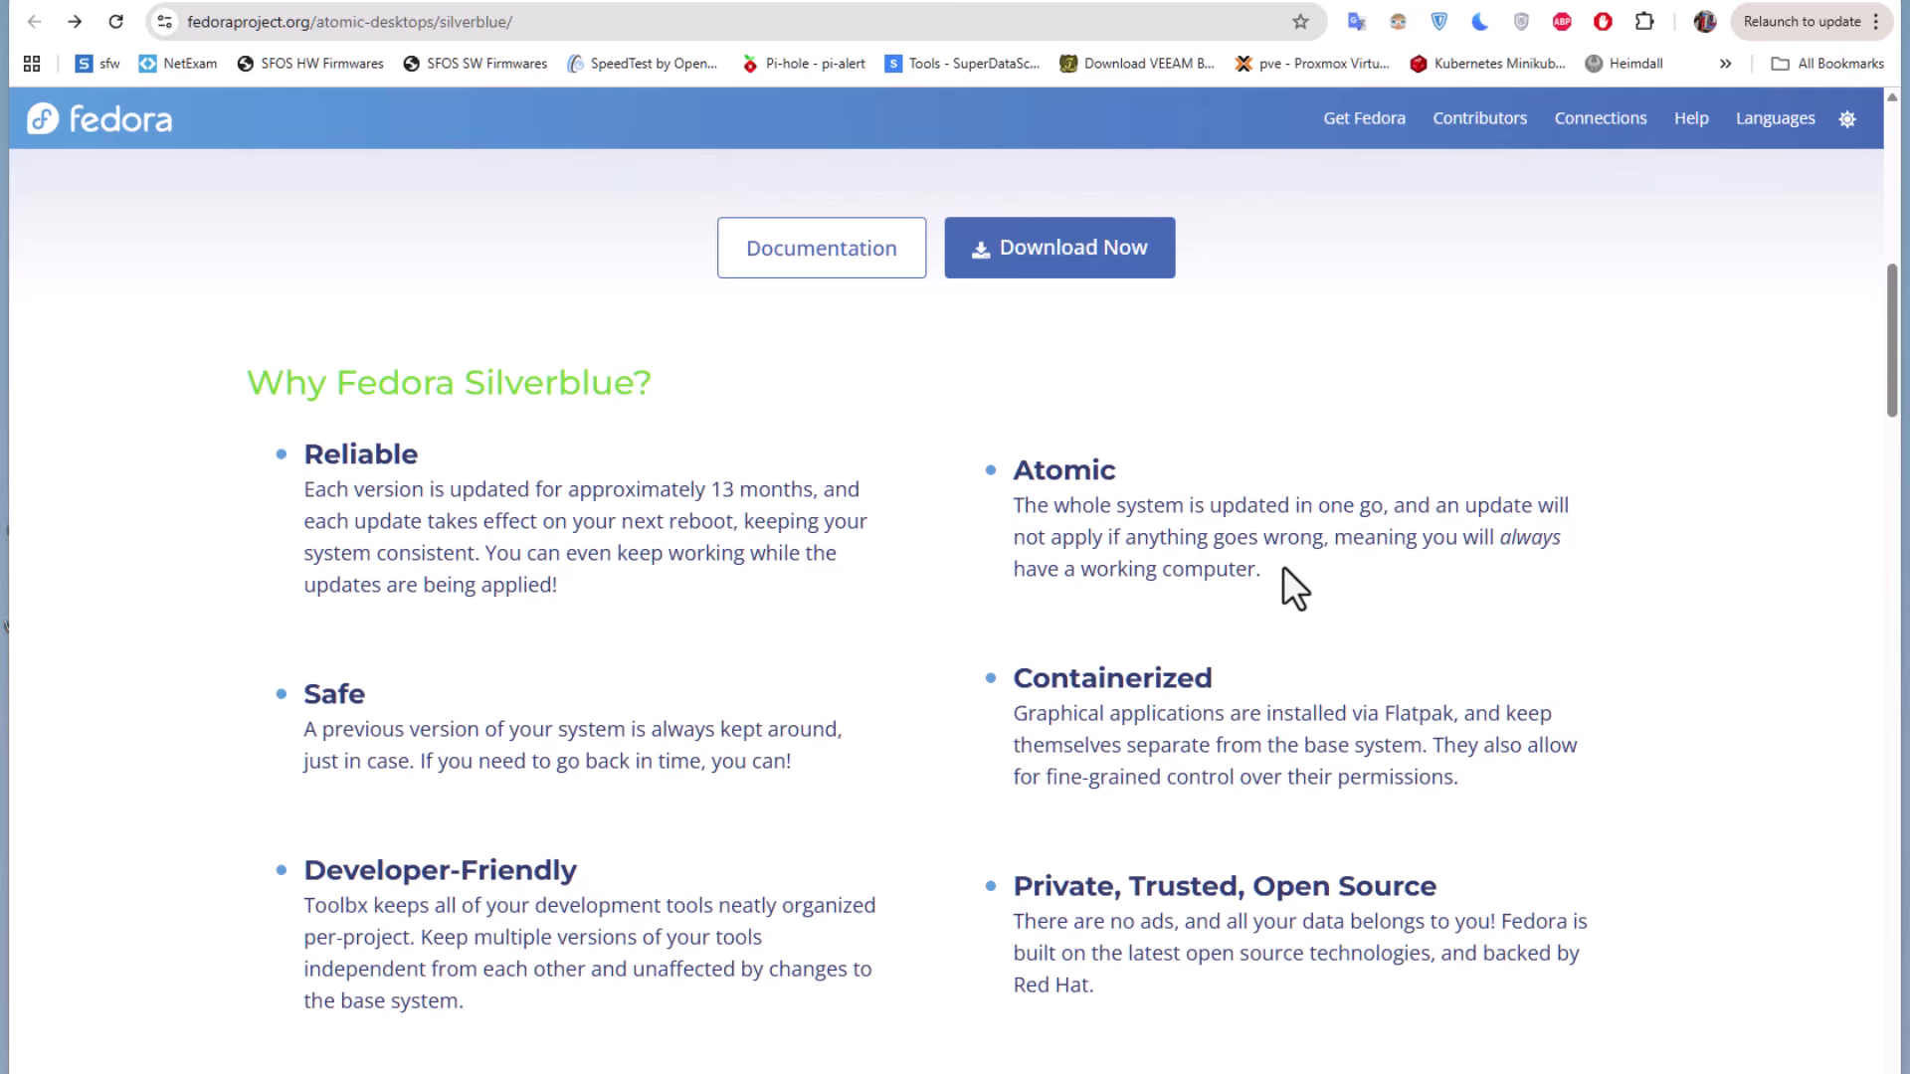
{"action": "scroll", "coordinate": [1270, 605], "scroll_direction": "down", "scroll_amount": 6}
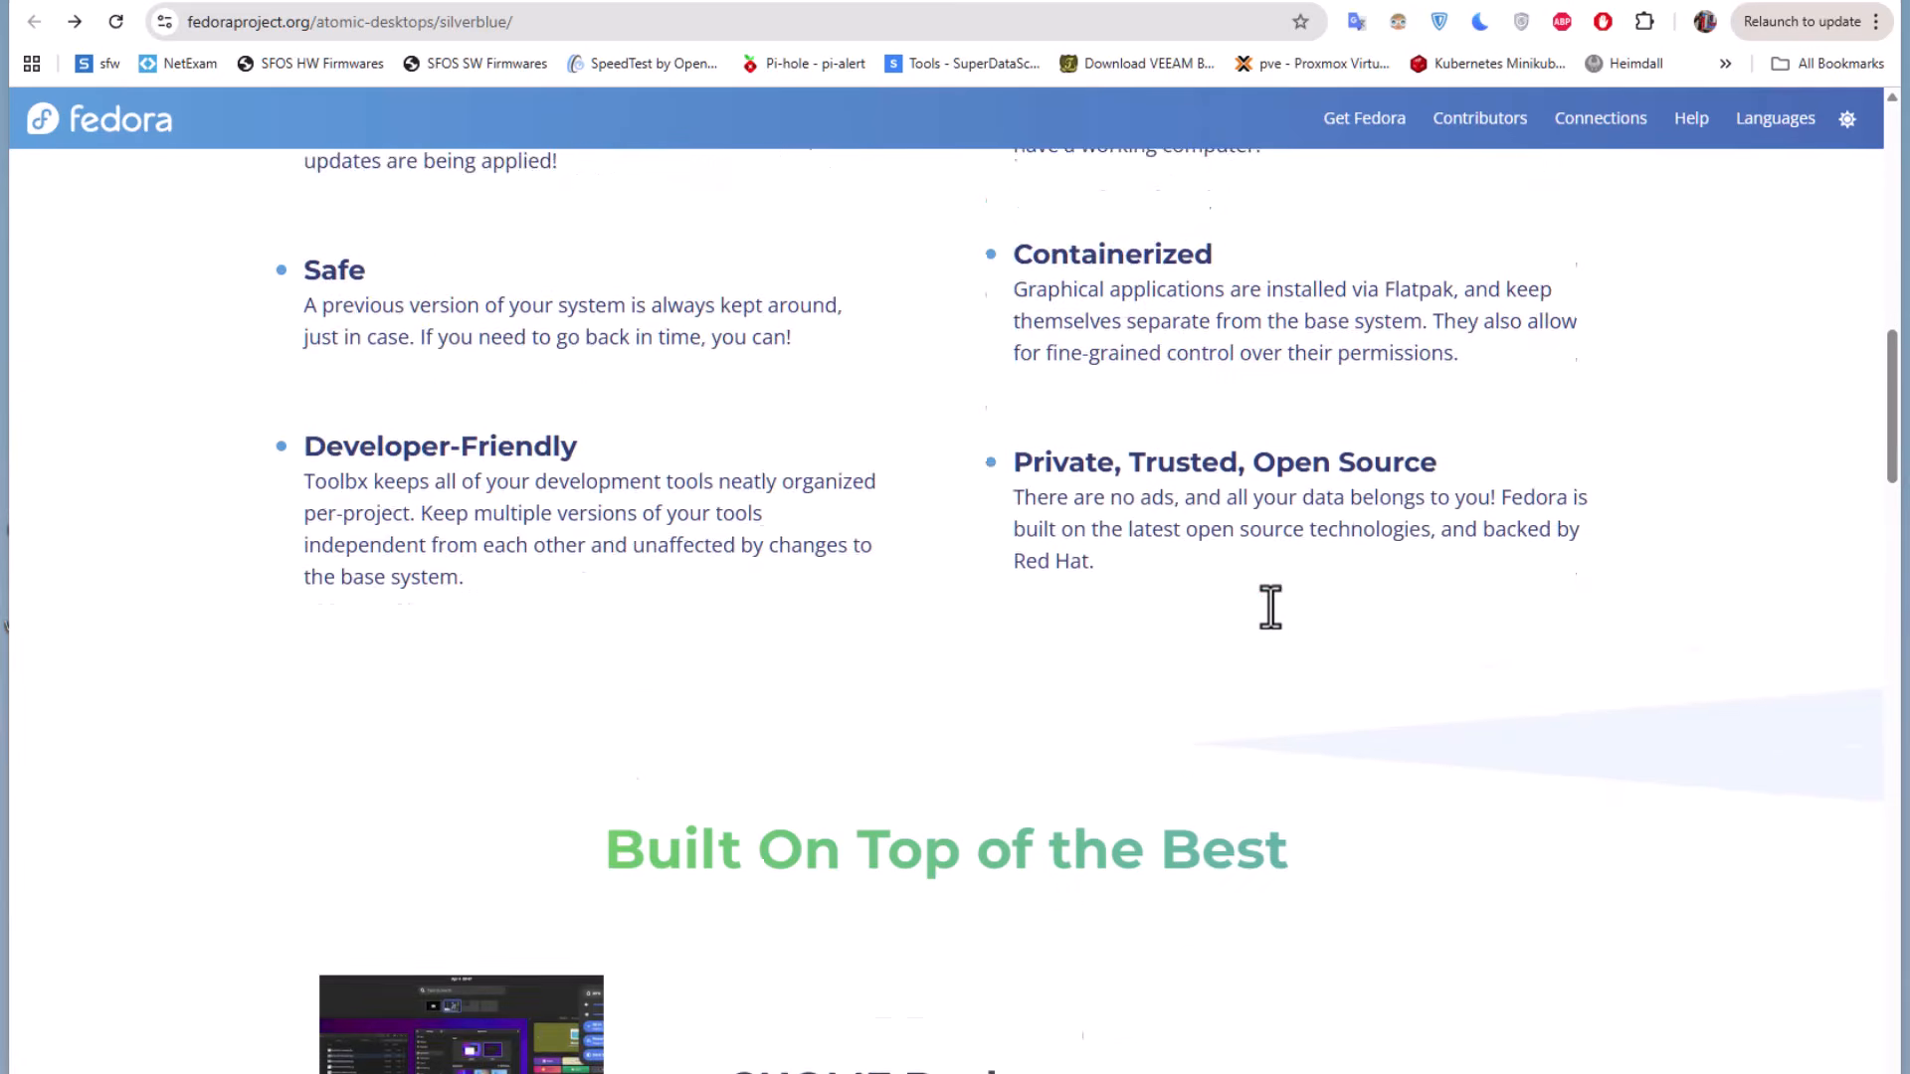
{"action": "scroll", "coordinate": [1271, 605], "scroll_direction": "down", "scroll_amount": 2}
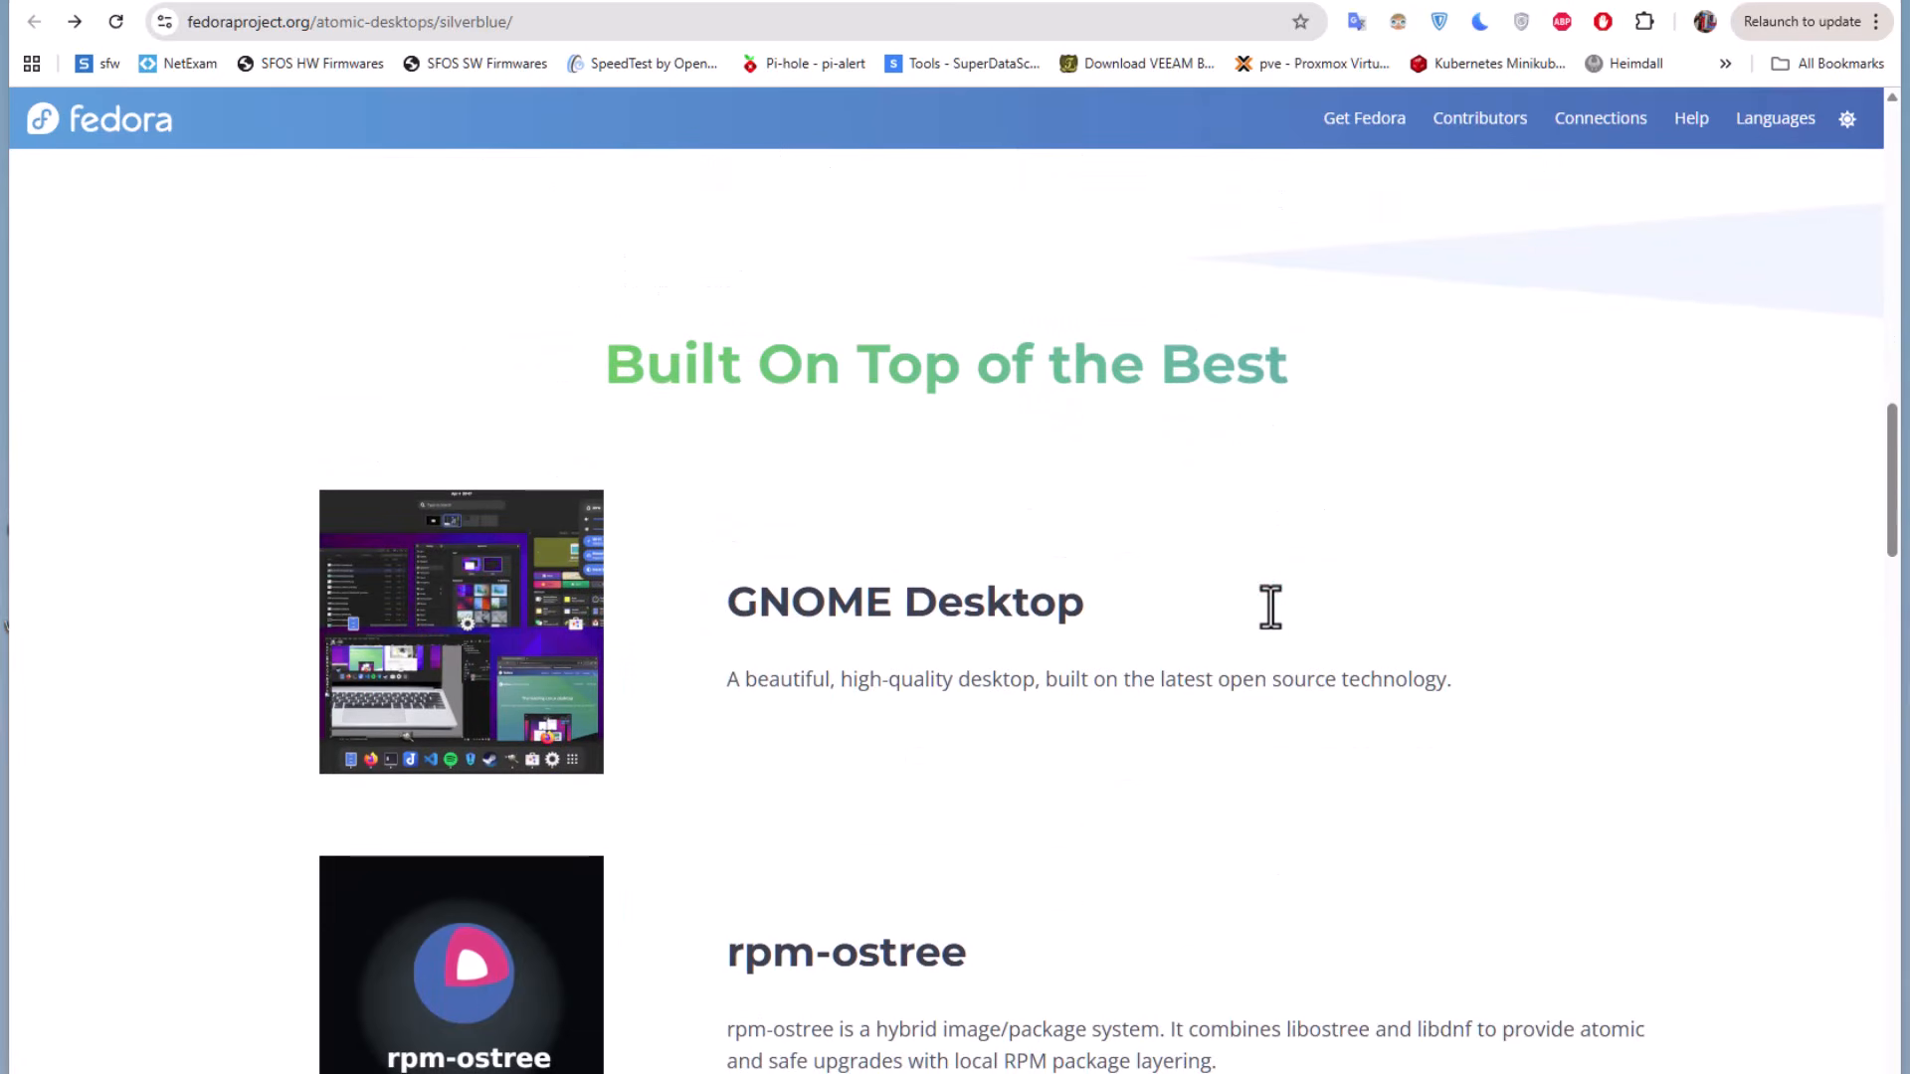
{"action": "scroll", "coordinate": [1271, 605], "scroll_direction": "down", "scroll_amount": 2}
{"action": "scroll", "coordinate": [1270, 605], "scroll_direction": "down", "scroll_amount": 1}
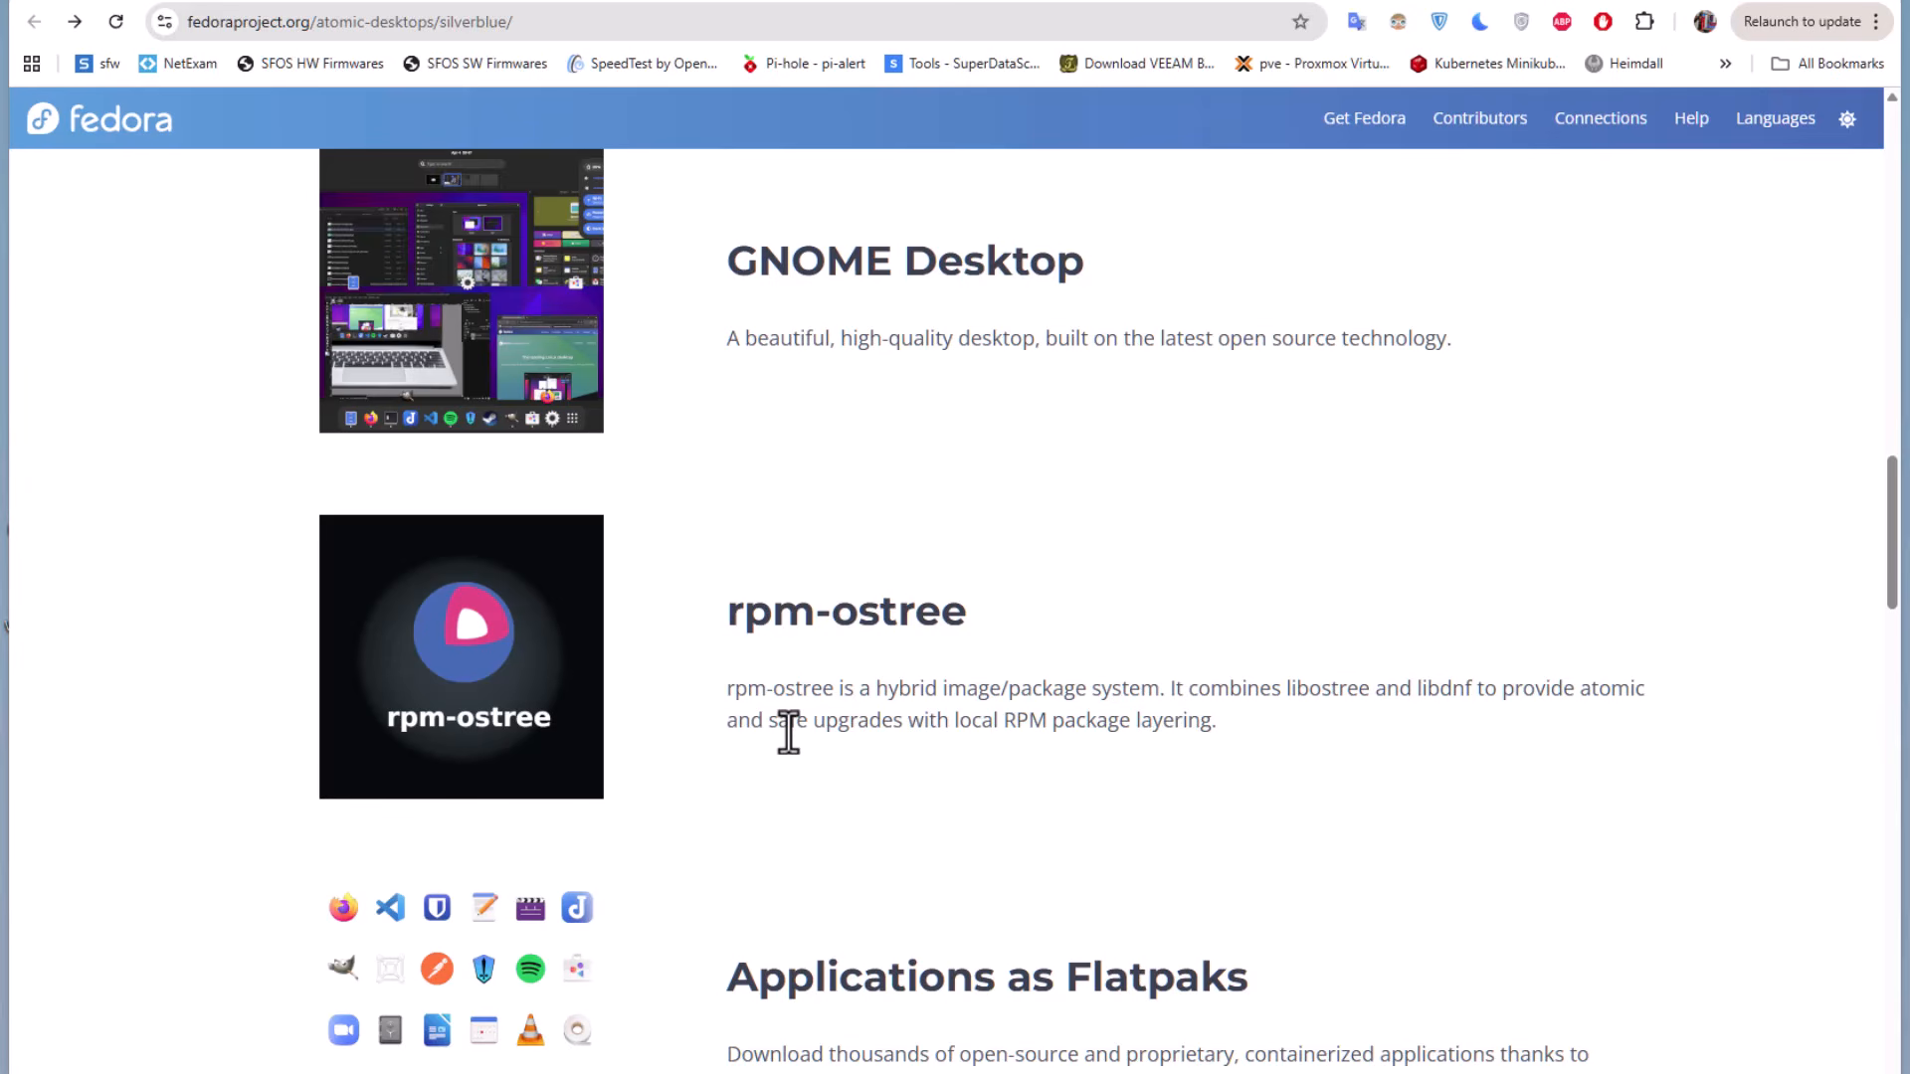
{"action": "scroll", "coordinate": [788, 731], "scroll_direction": "down", "scroll_amount": 3}
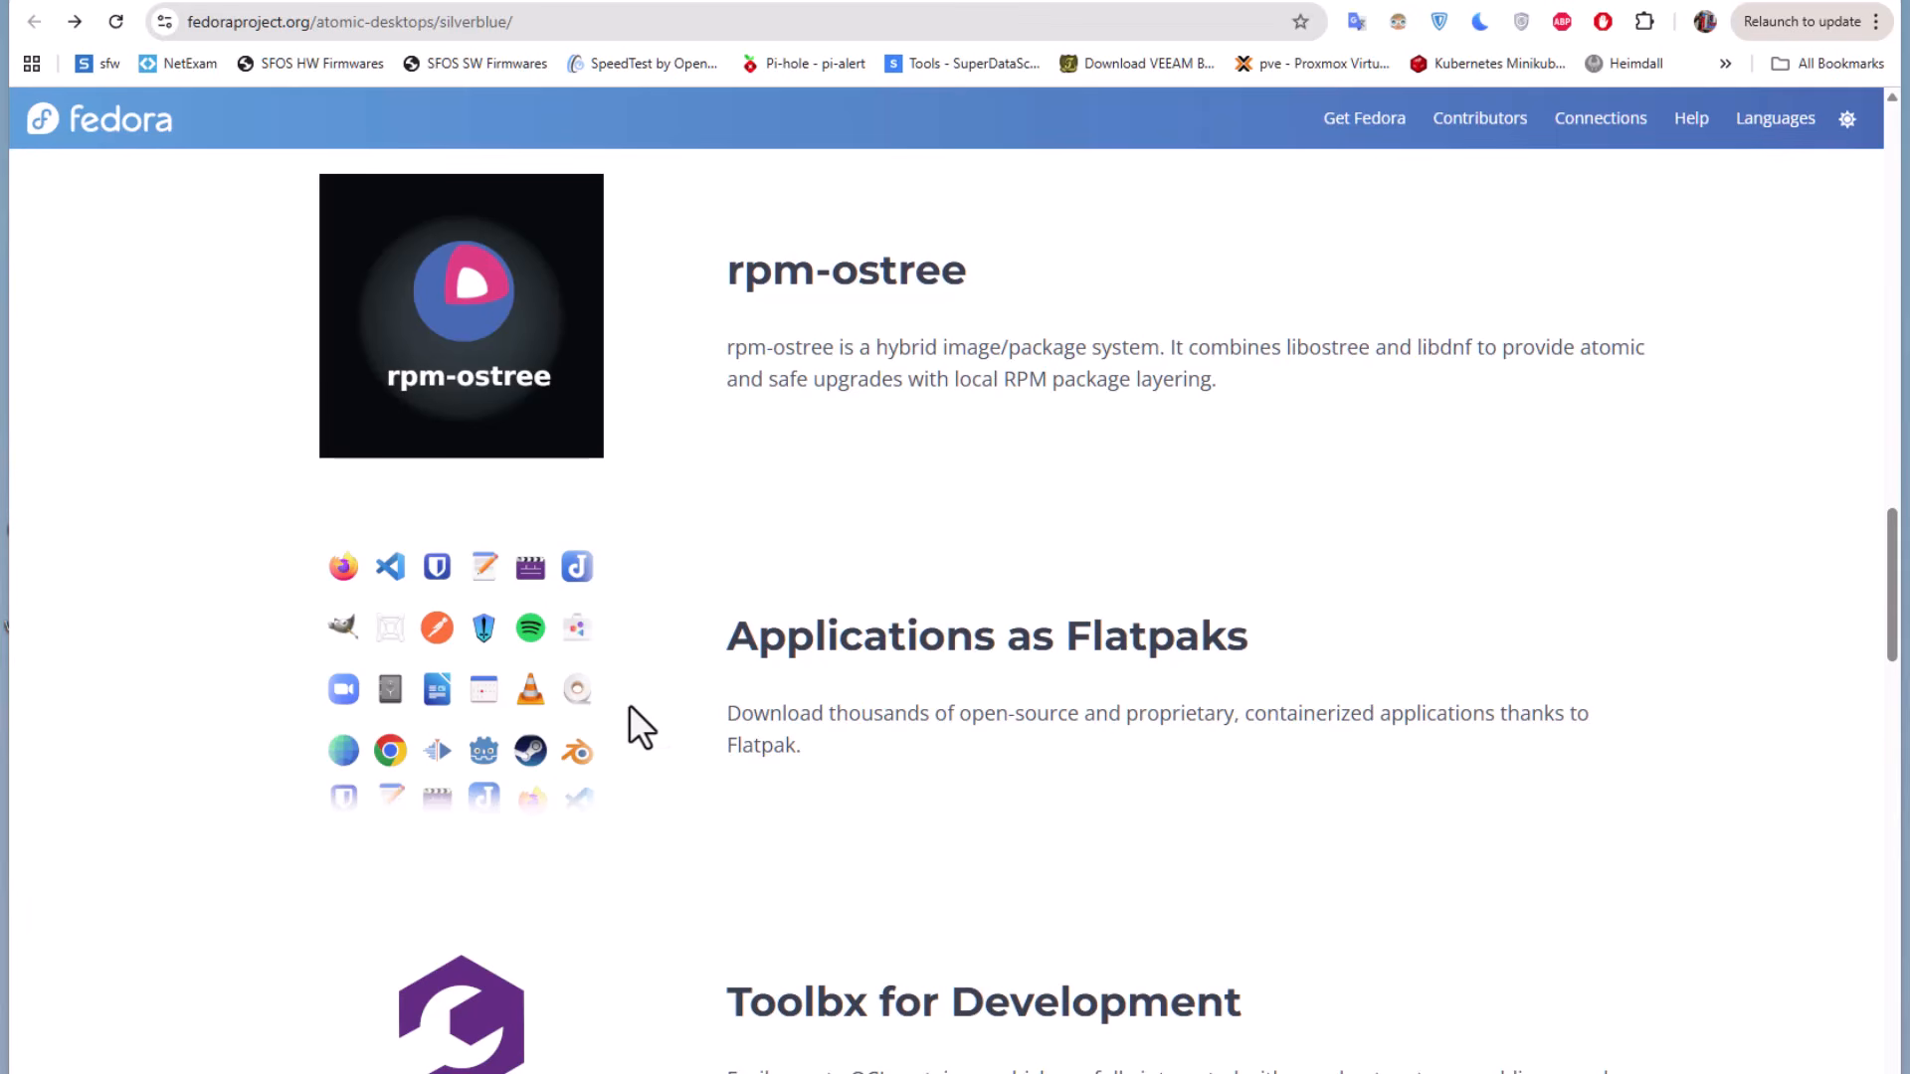
{"action": "scroll", "coordinate": [631, 724], "scroll_direction": "down", "scroll_amount": 3}
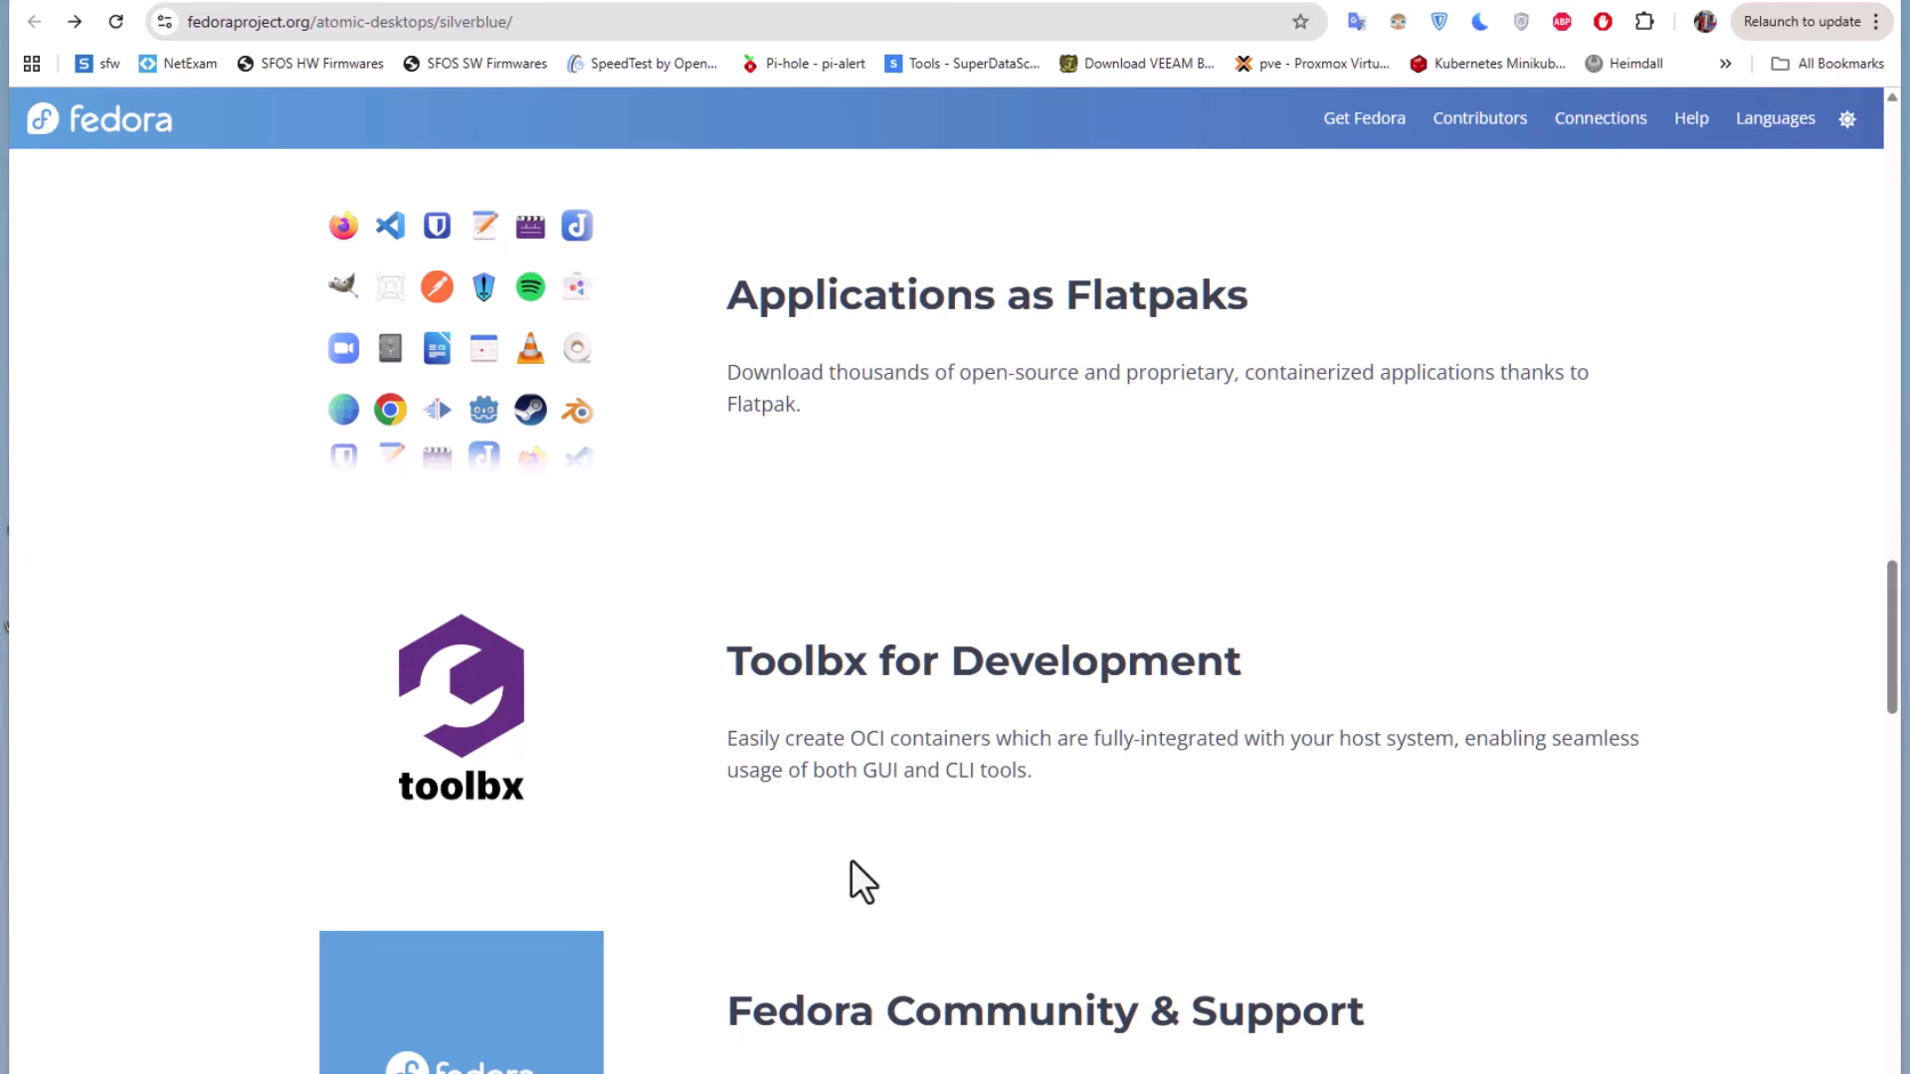
{"action": "scroll", "coordinate": [851, 862], "scroll_direction": "down", "scroll_amount": 8}
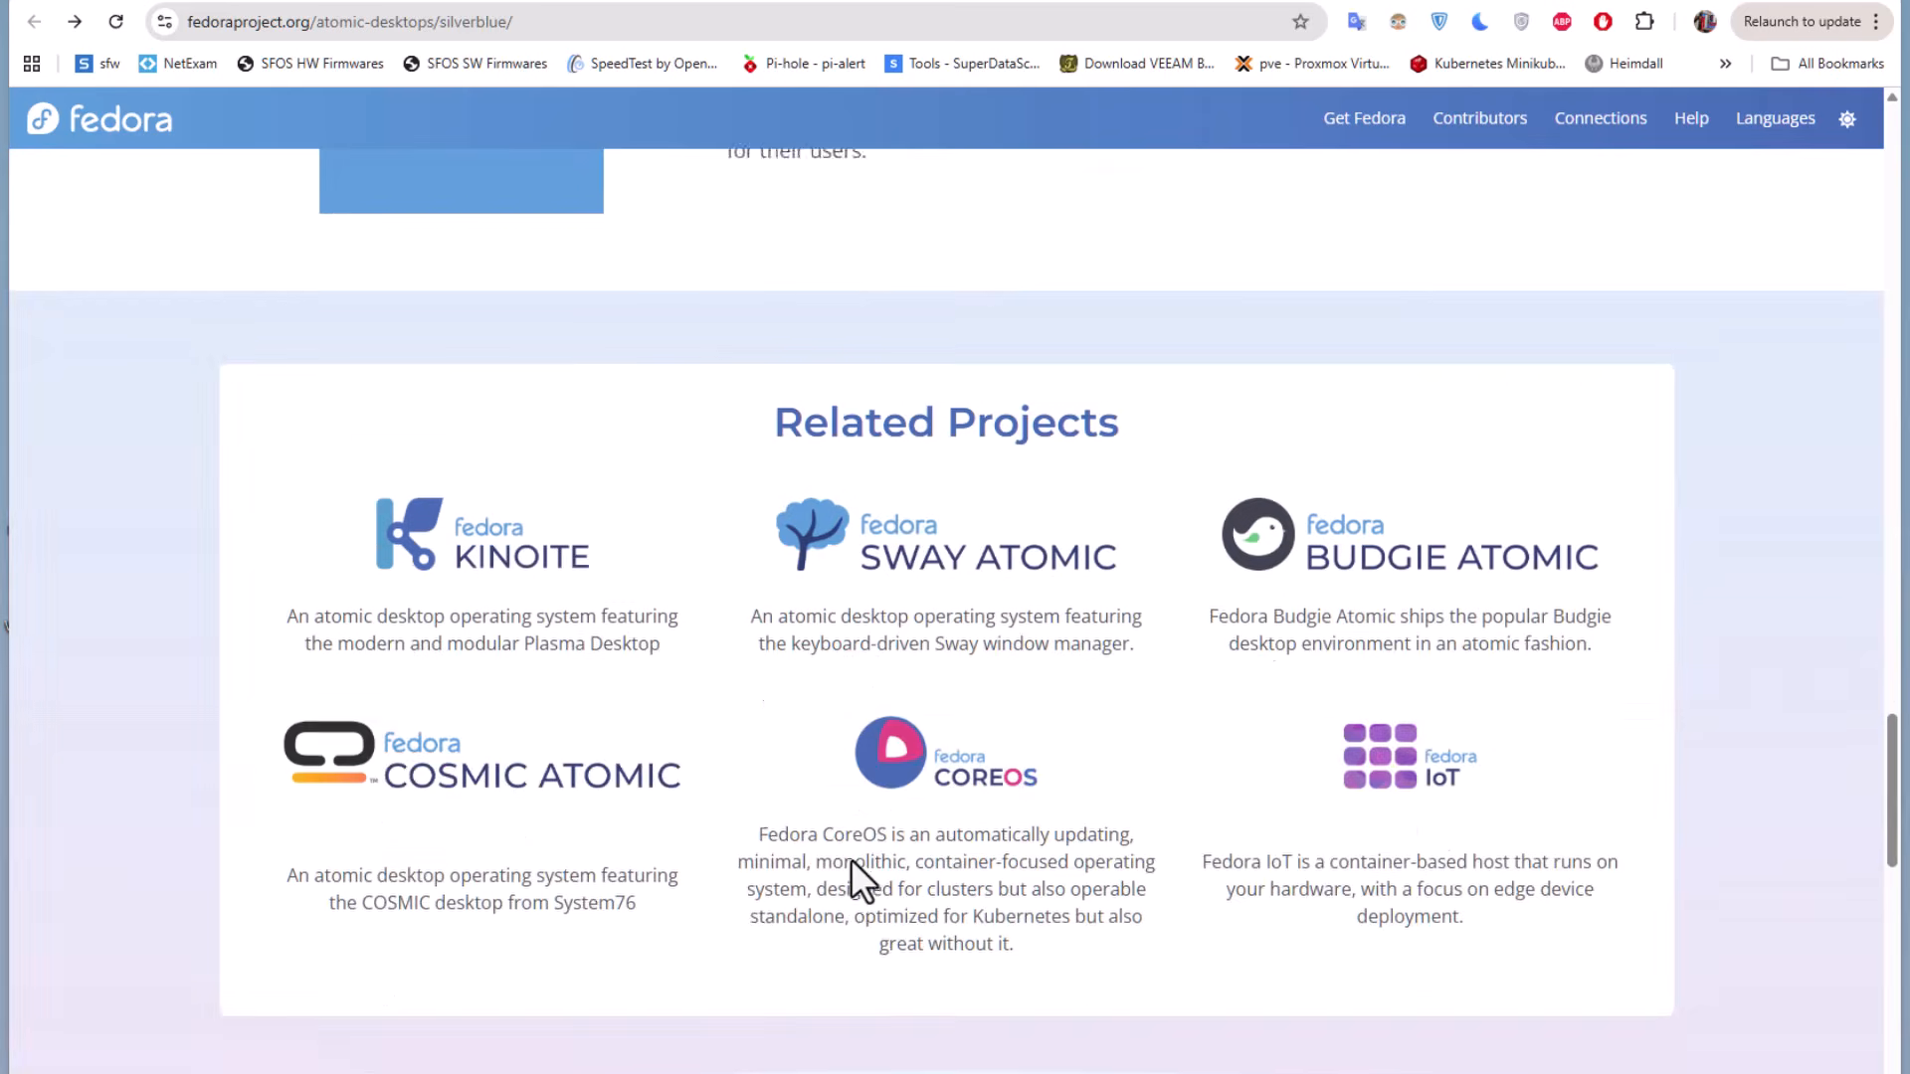
{"action": "scroll", "coordinate": [851, 858], "scroll_direction": "down", "scroll_amount": 4}
{"action": "scroll", "coordinate": [851, 858], "scroll_direction": "up", "scroll_amount": 12}
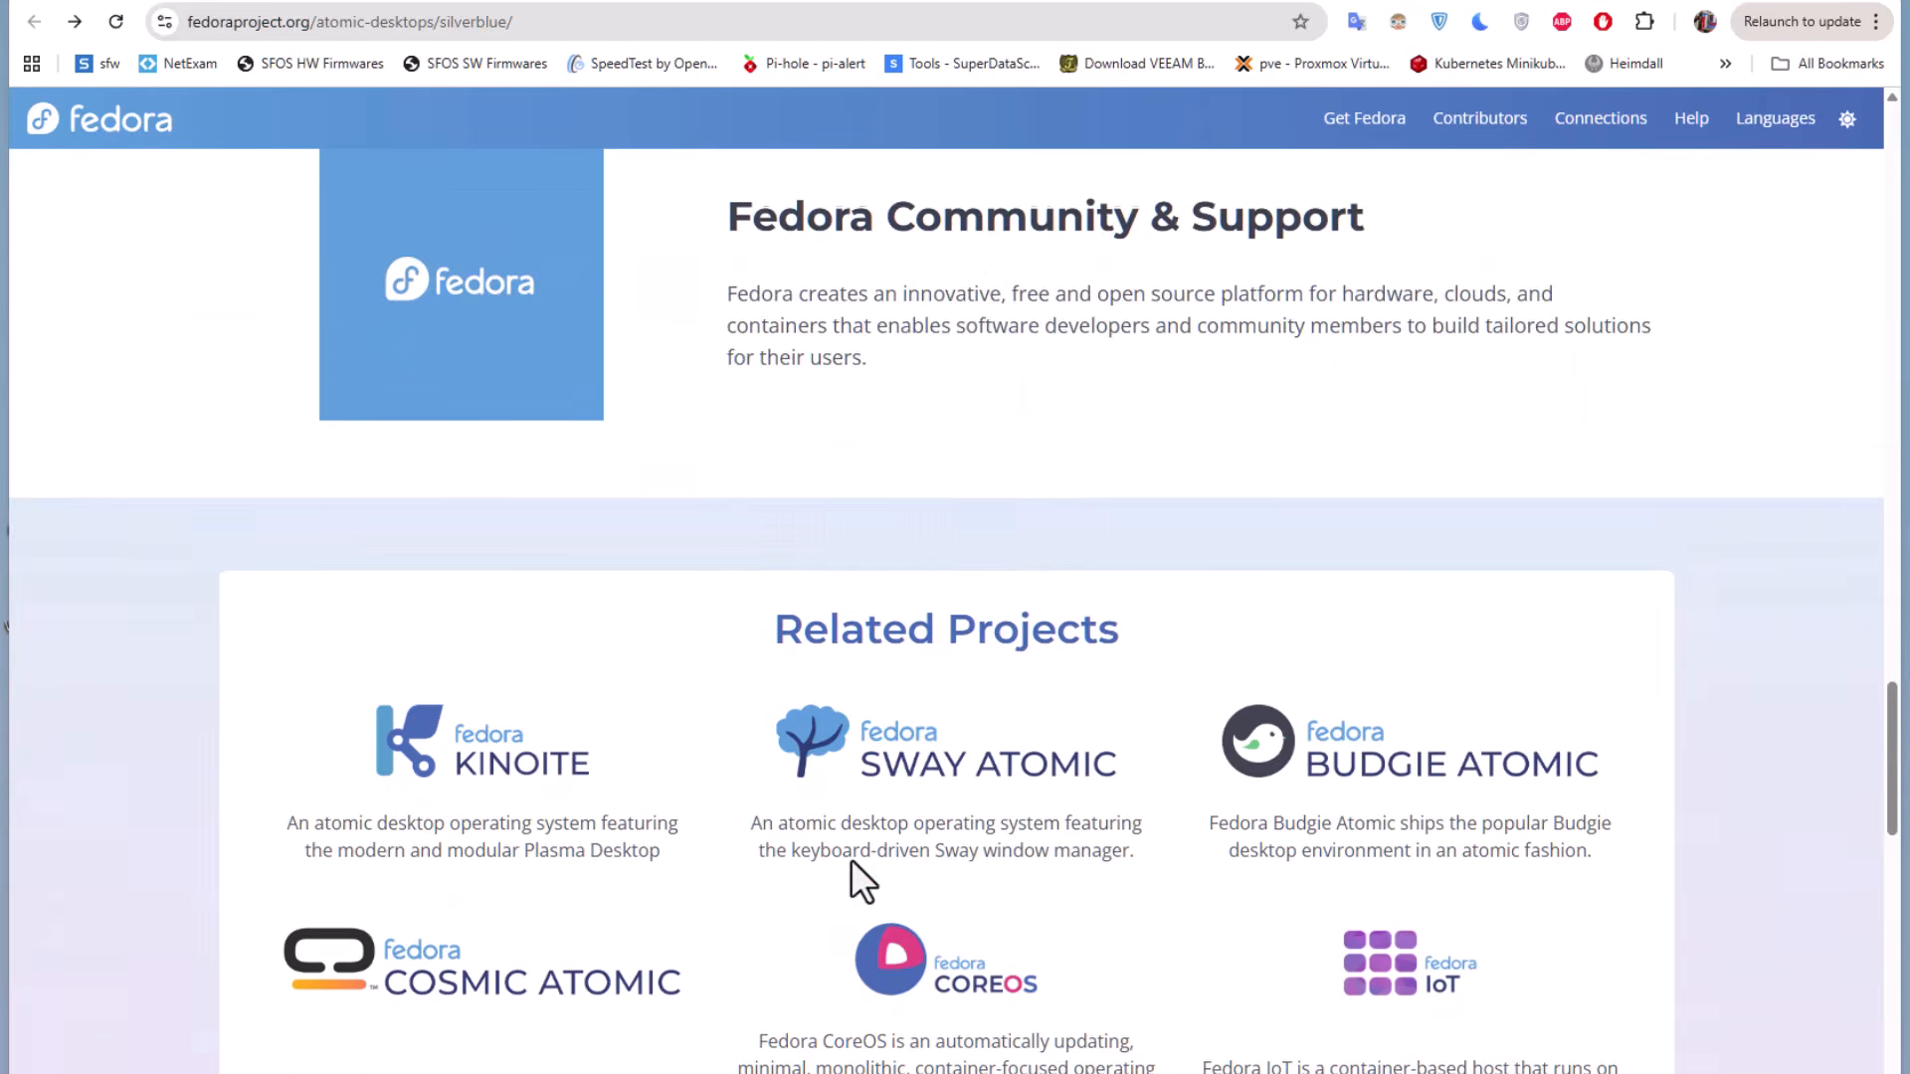
{"action": "scroll", "coordinate": [850, 858], "scroll_direction": "up", "scroll_amount": 15}
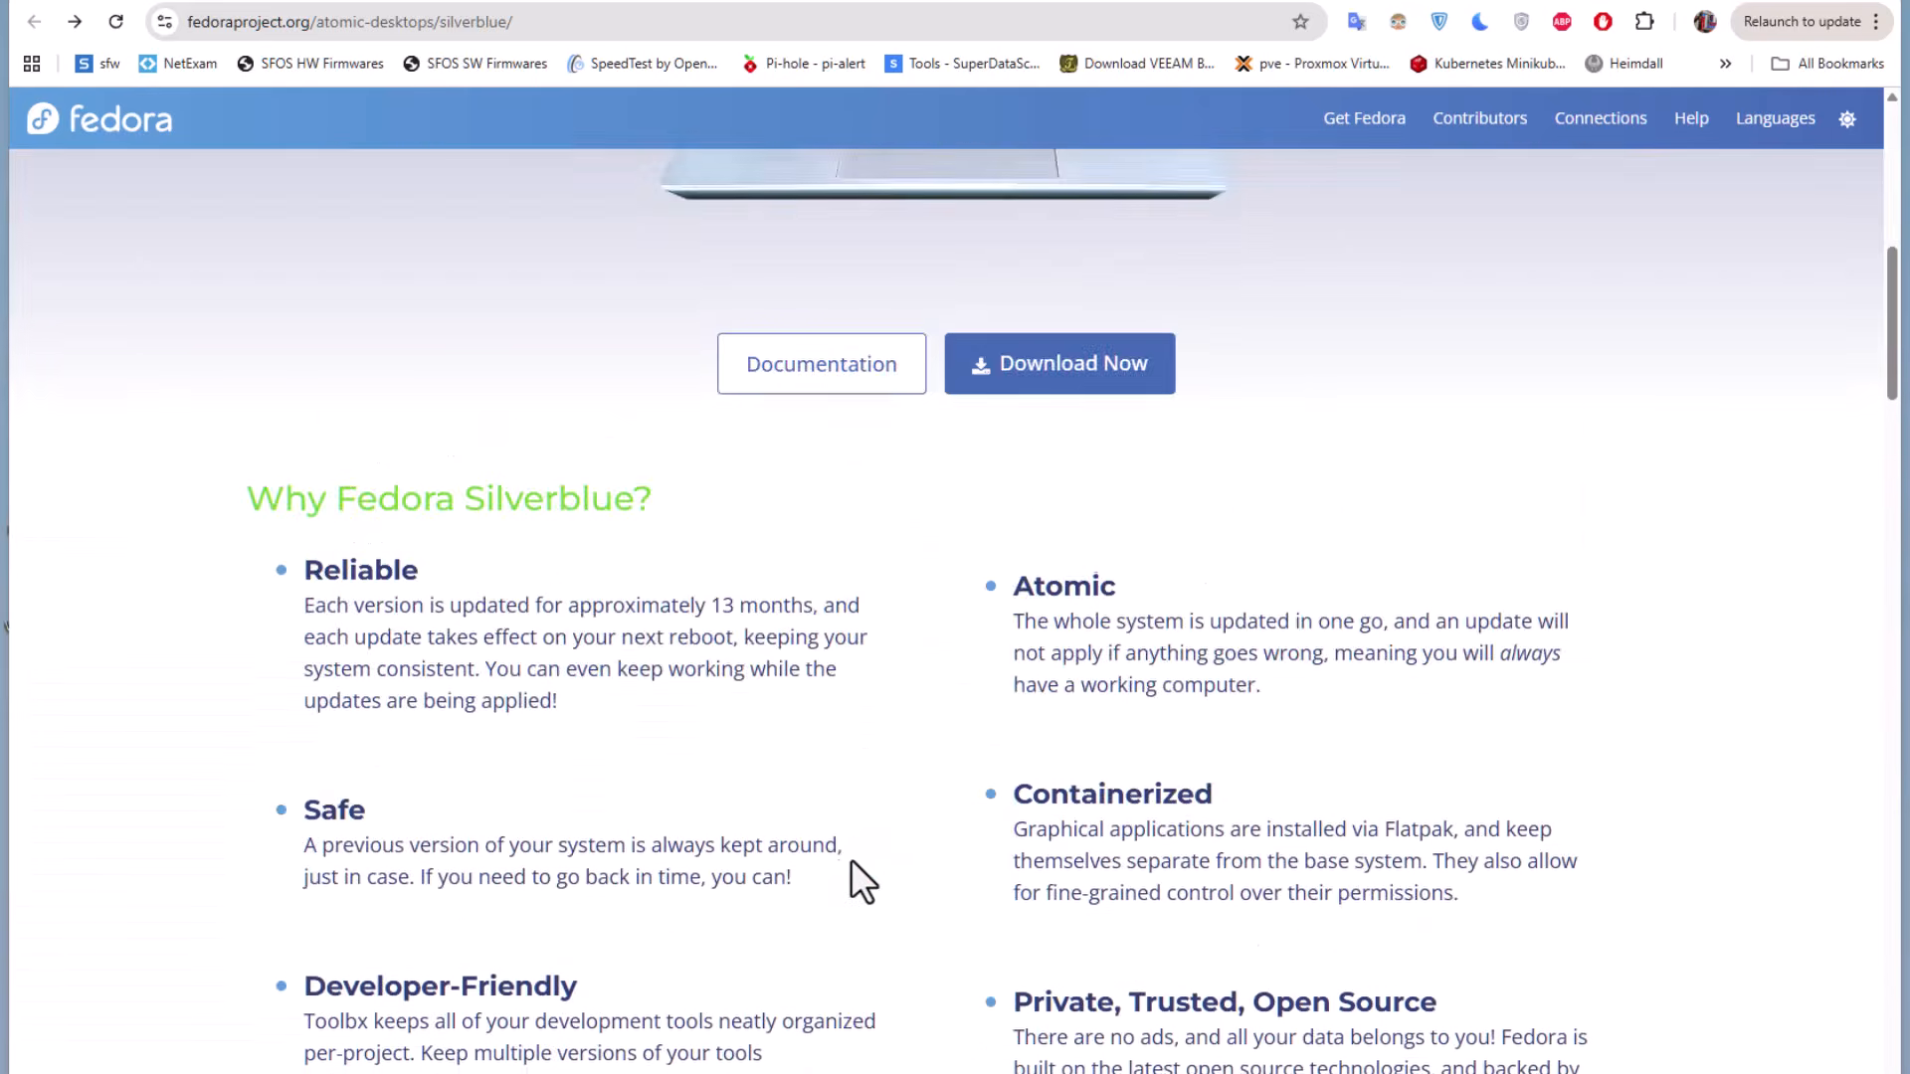
{"action": "scroll", "coordinate": [851, 858], "scroll_direction": "up", "scroll_amount": 3}
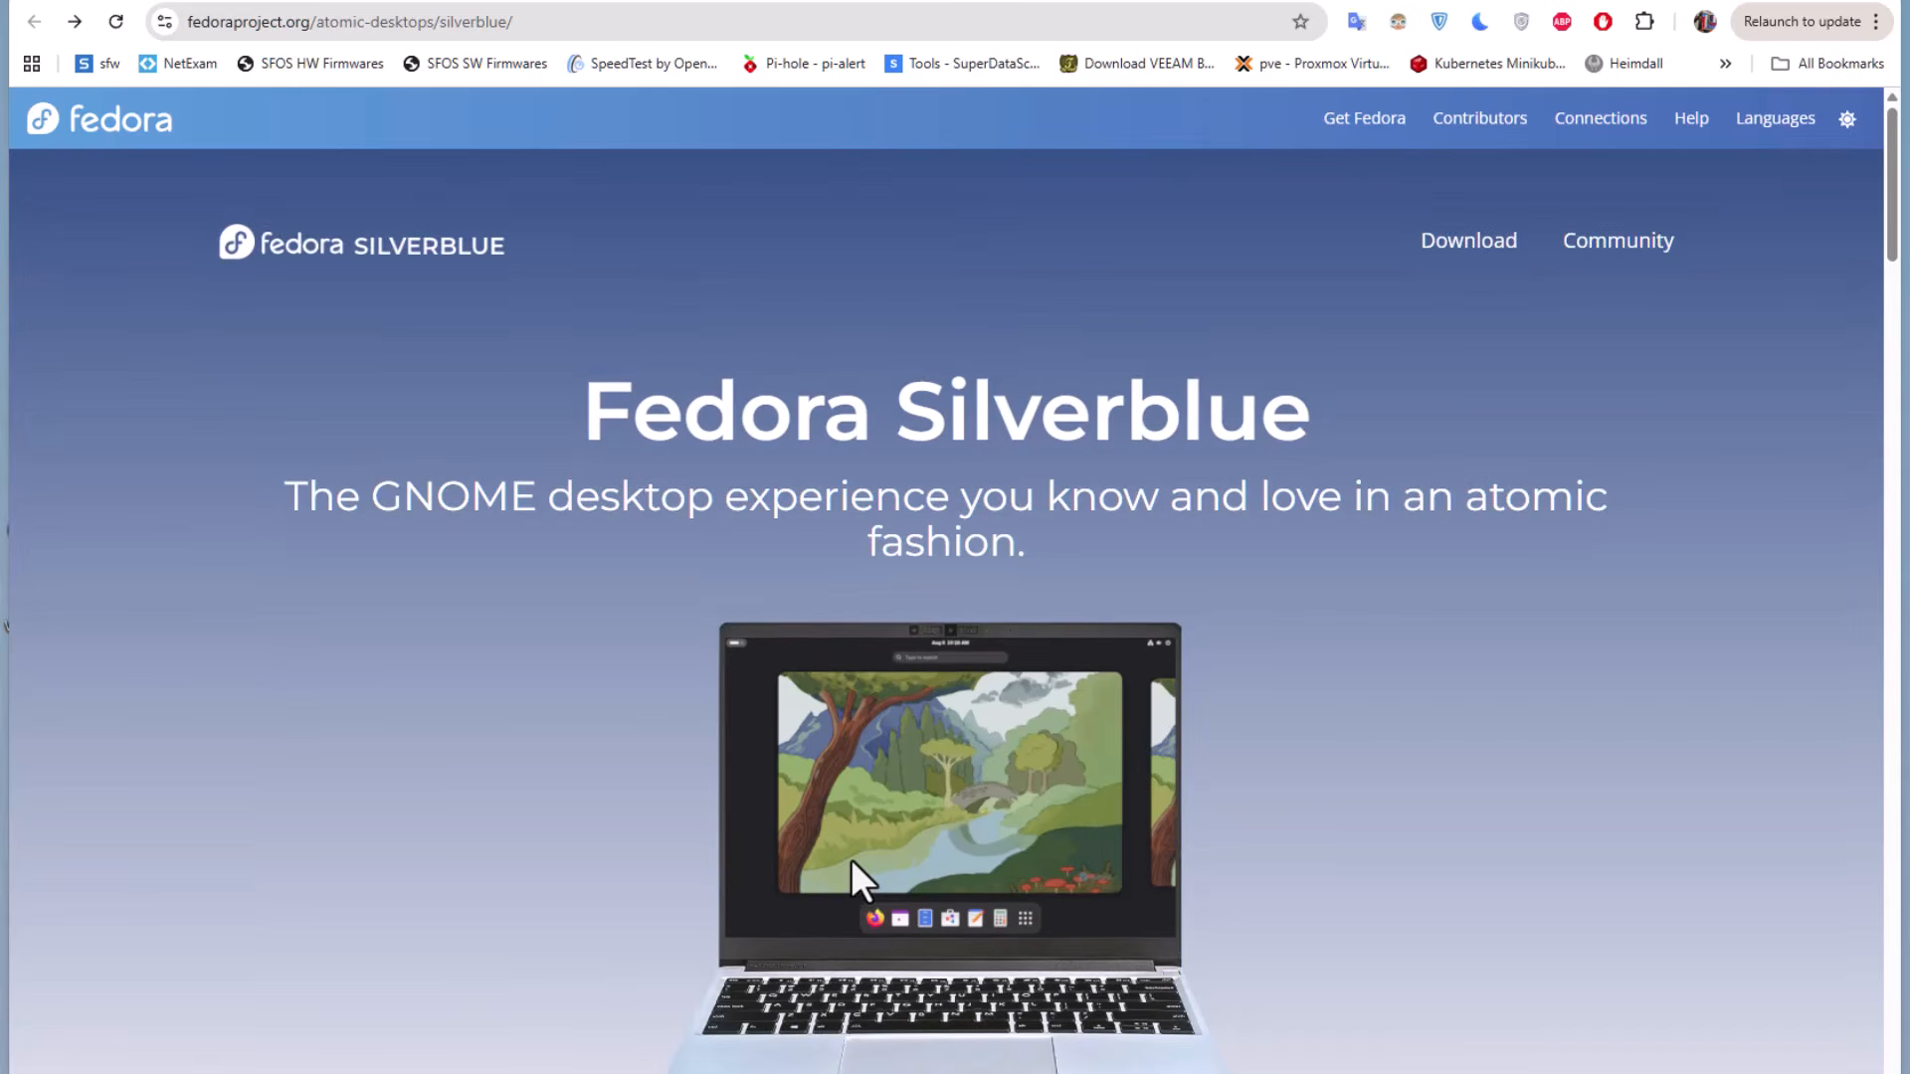
Open the Fedora Silverblue 43 download page and copy the link address of the Intel and AMD x86_64 ISO
{"action": "scroll", "coordinate": [850, 857], "scroll_direction": "down", "scroll_amount": 5}
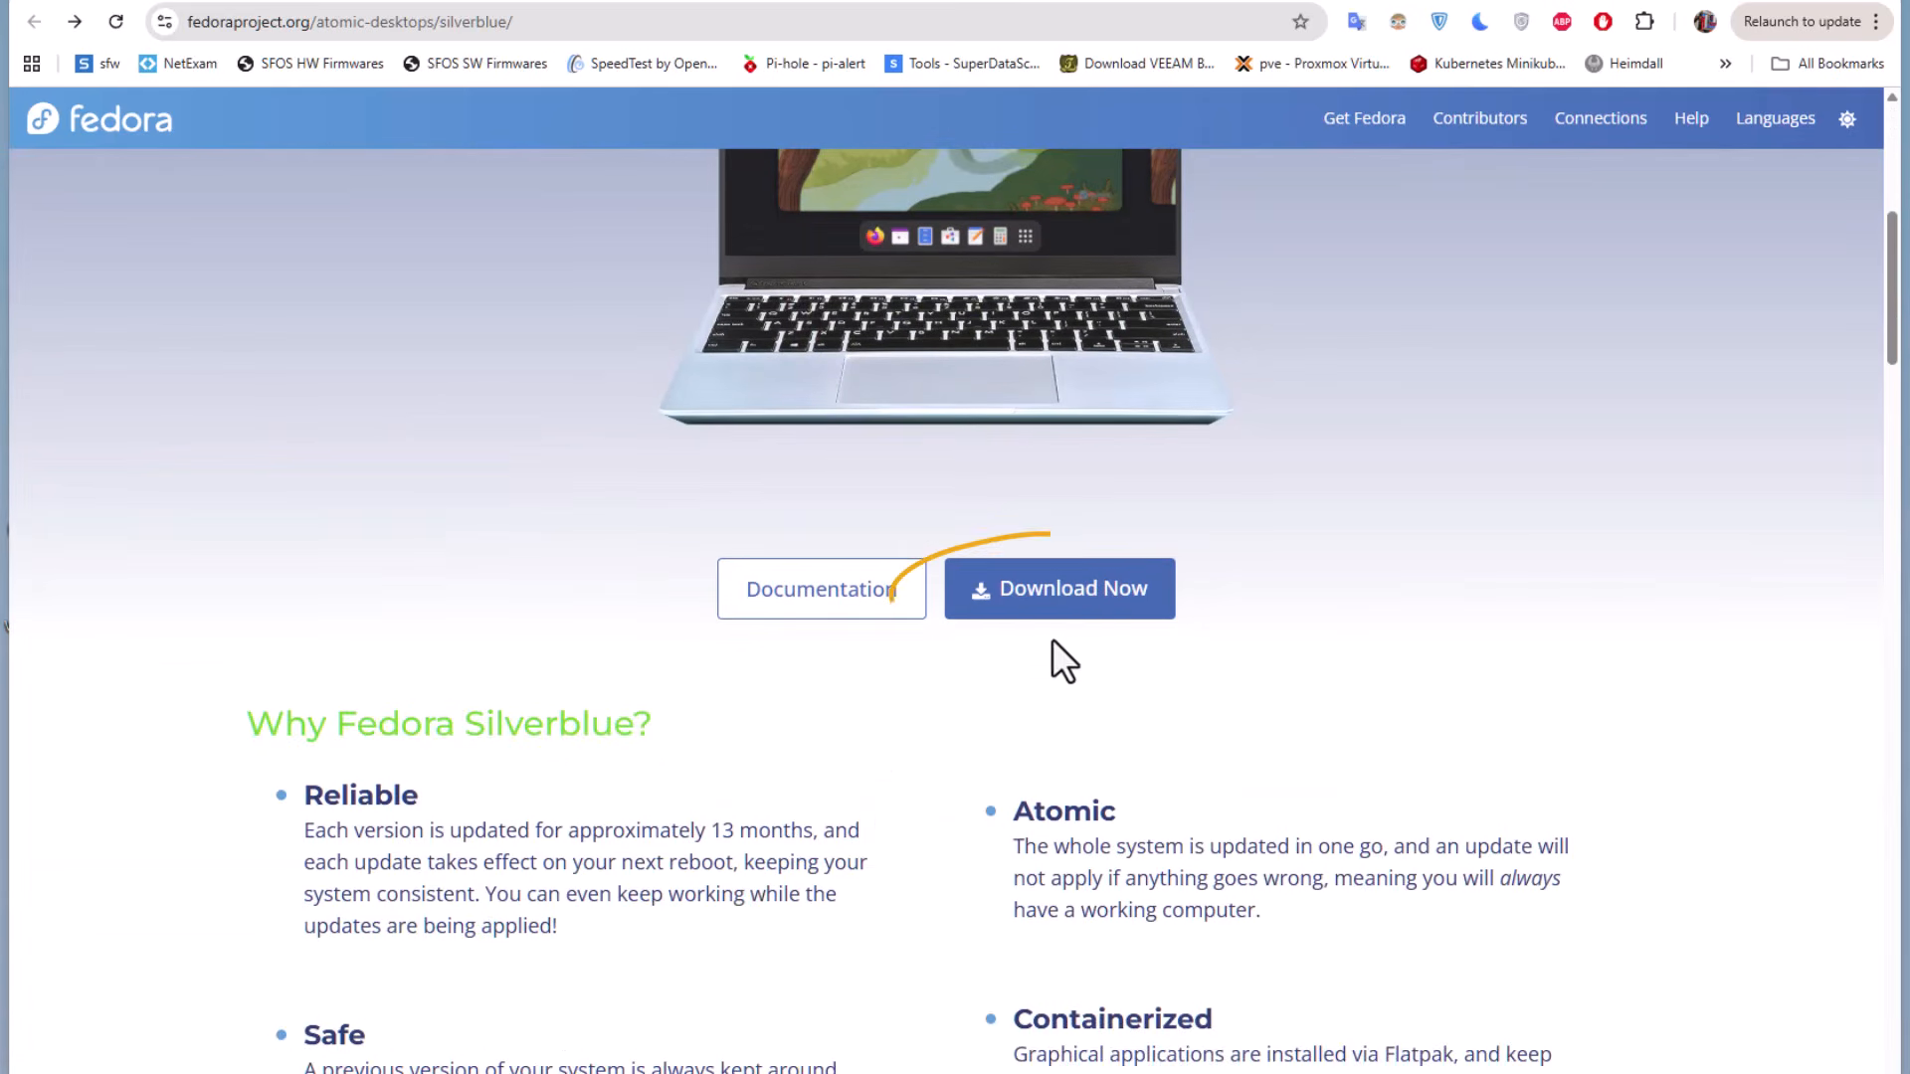
{"action": "left_click", "coordinate": [1107, 607]}
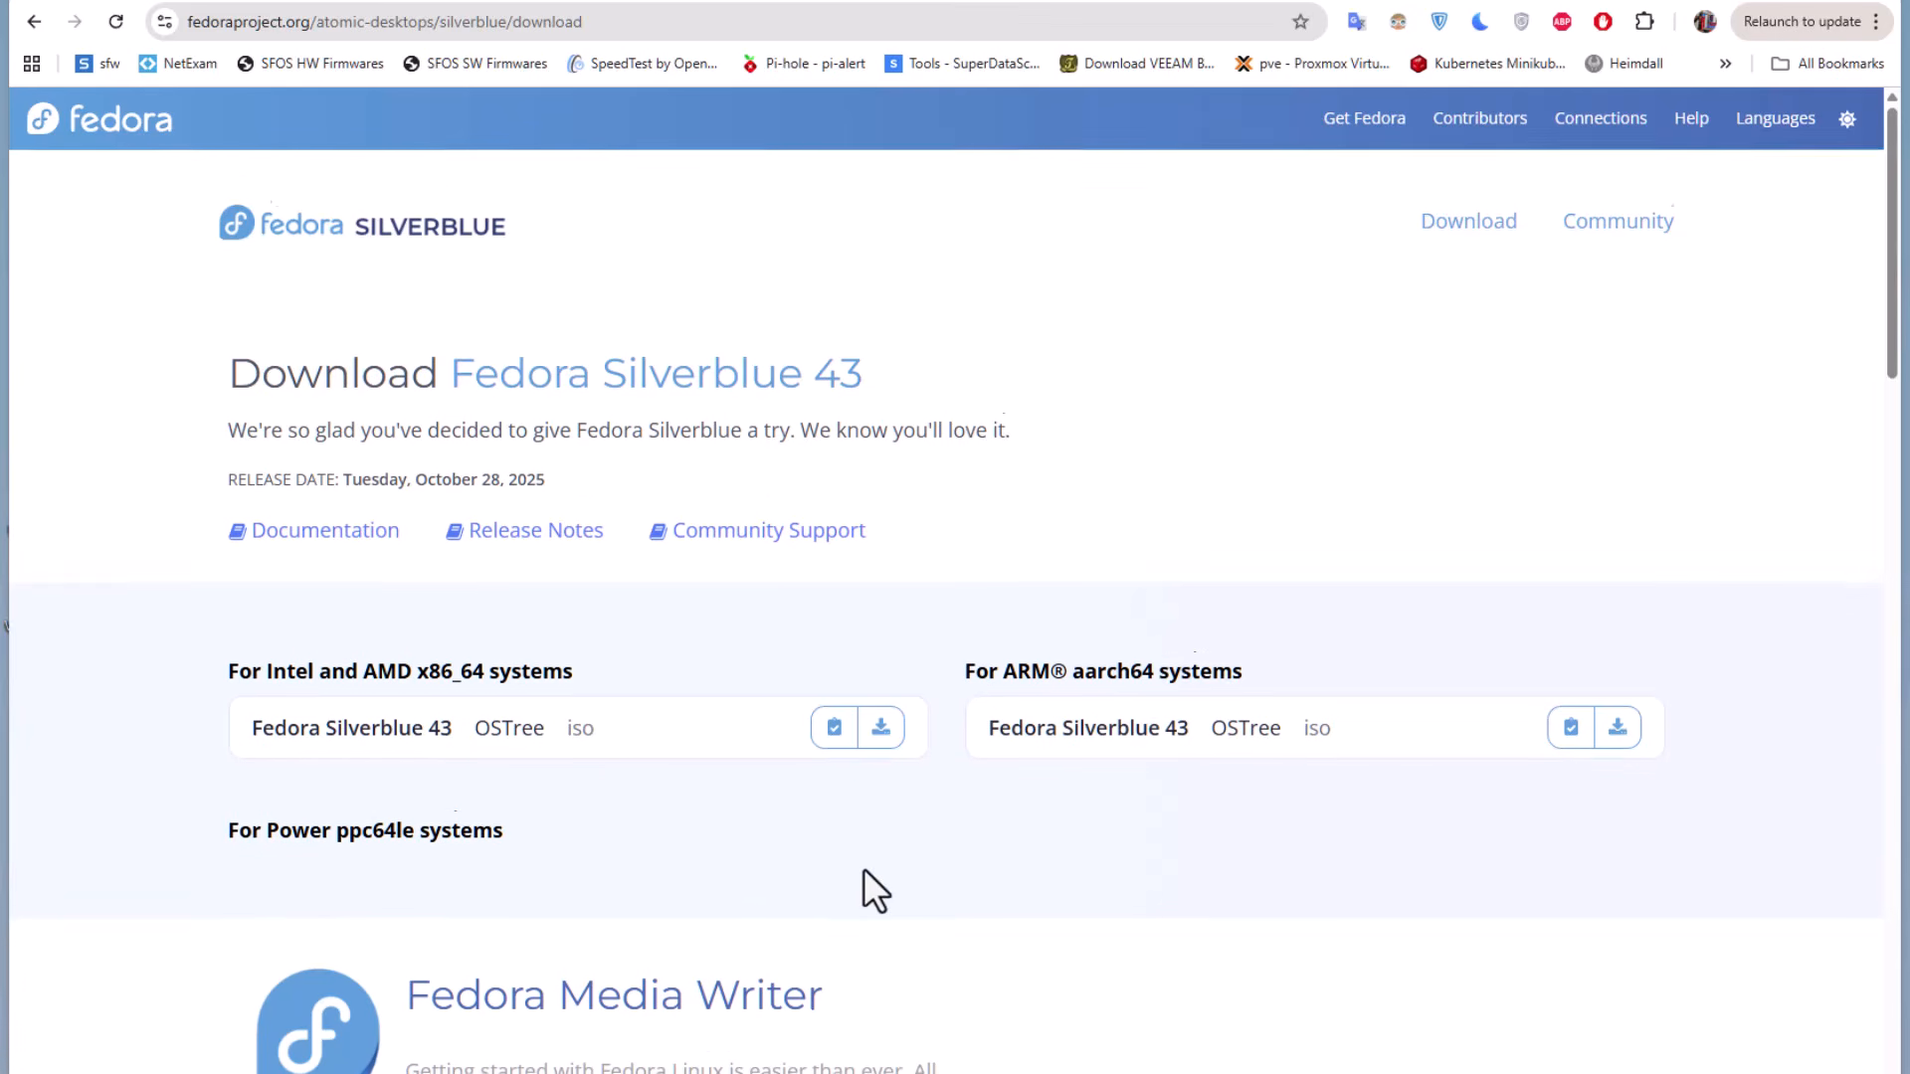
{"action": "scroll", "coordinate": [863, 871], "scroll_direction": "down", "scroll_amount": 1}
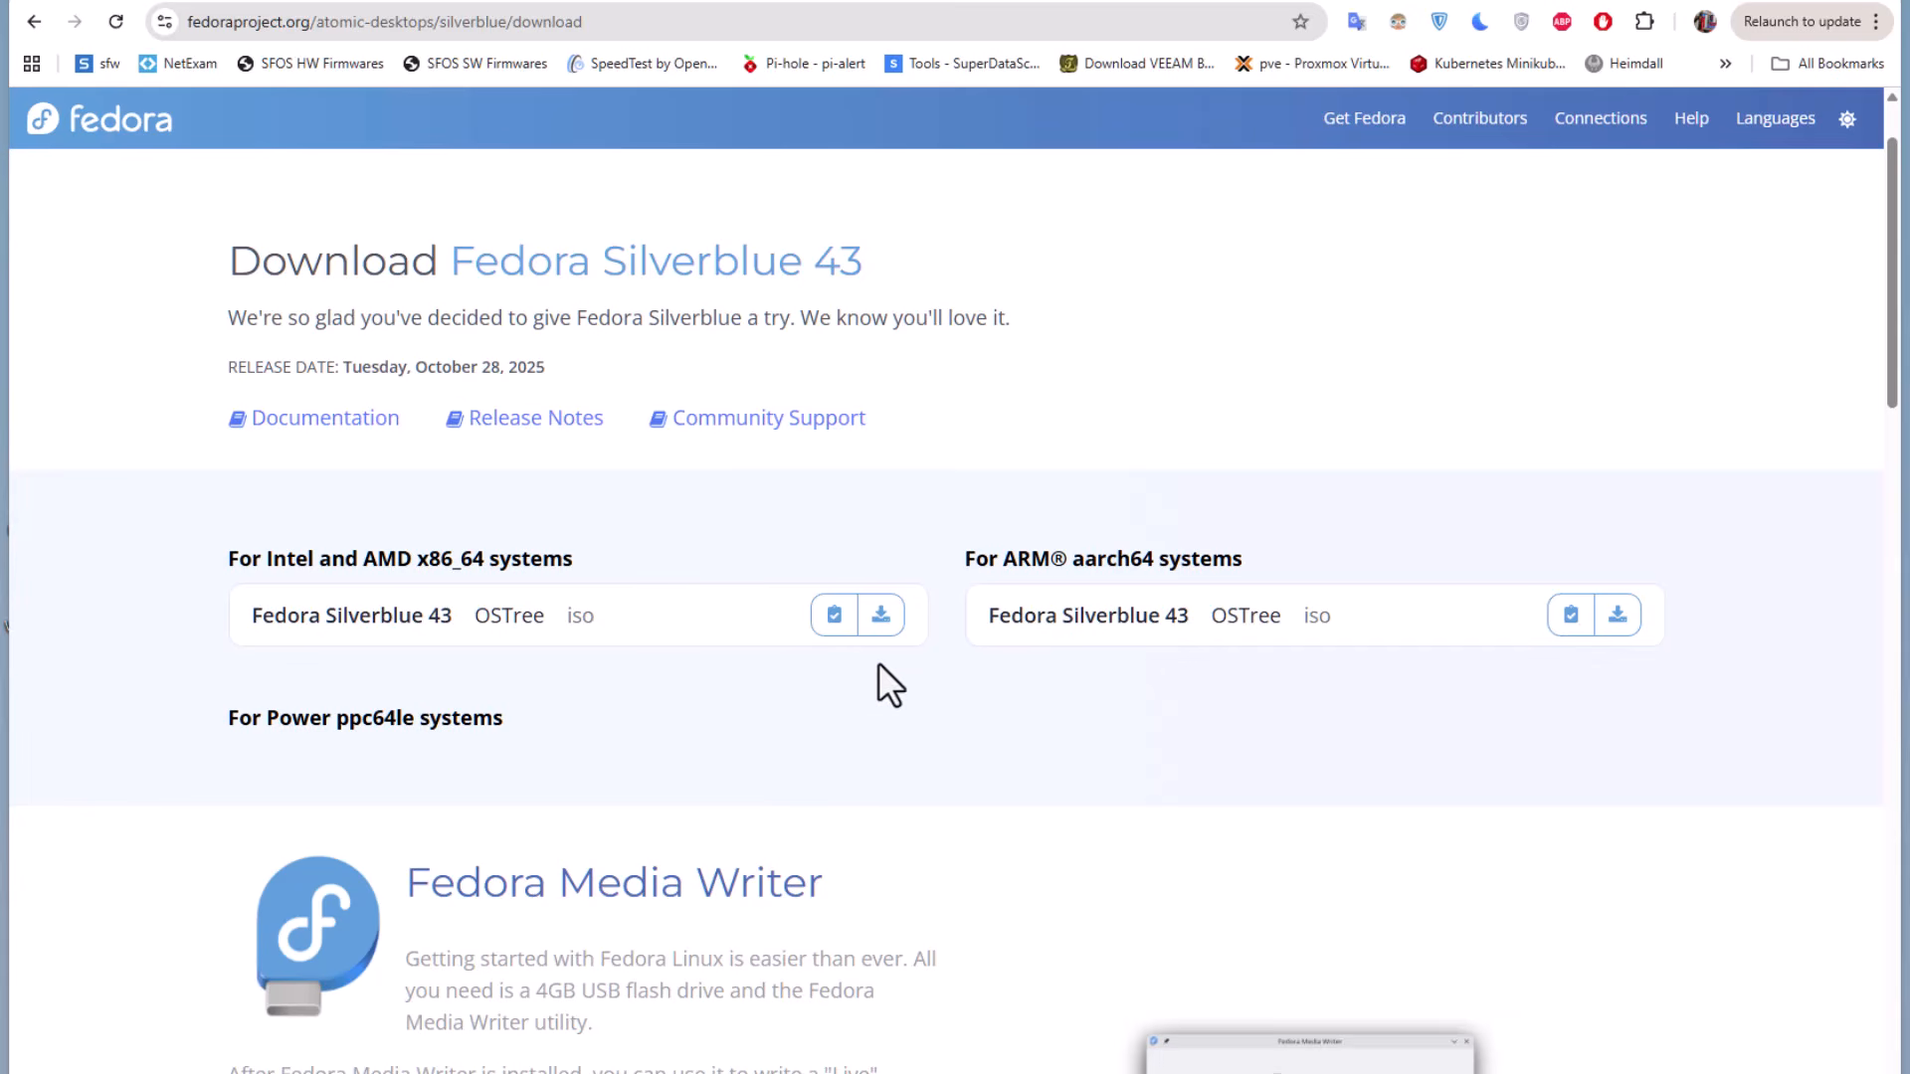
{"action": "right_click", "coordinate": [882, 627]}
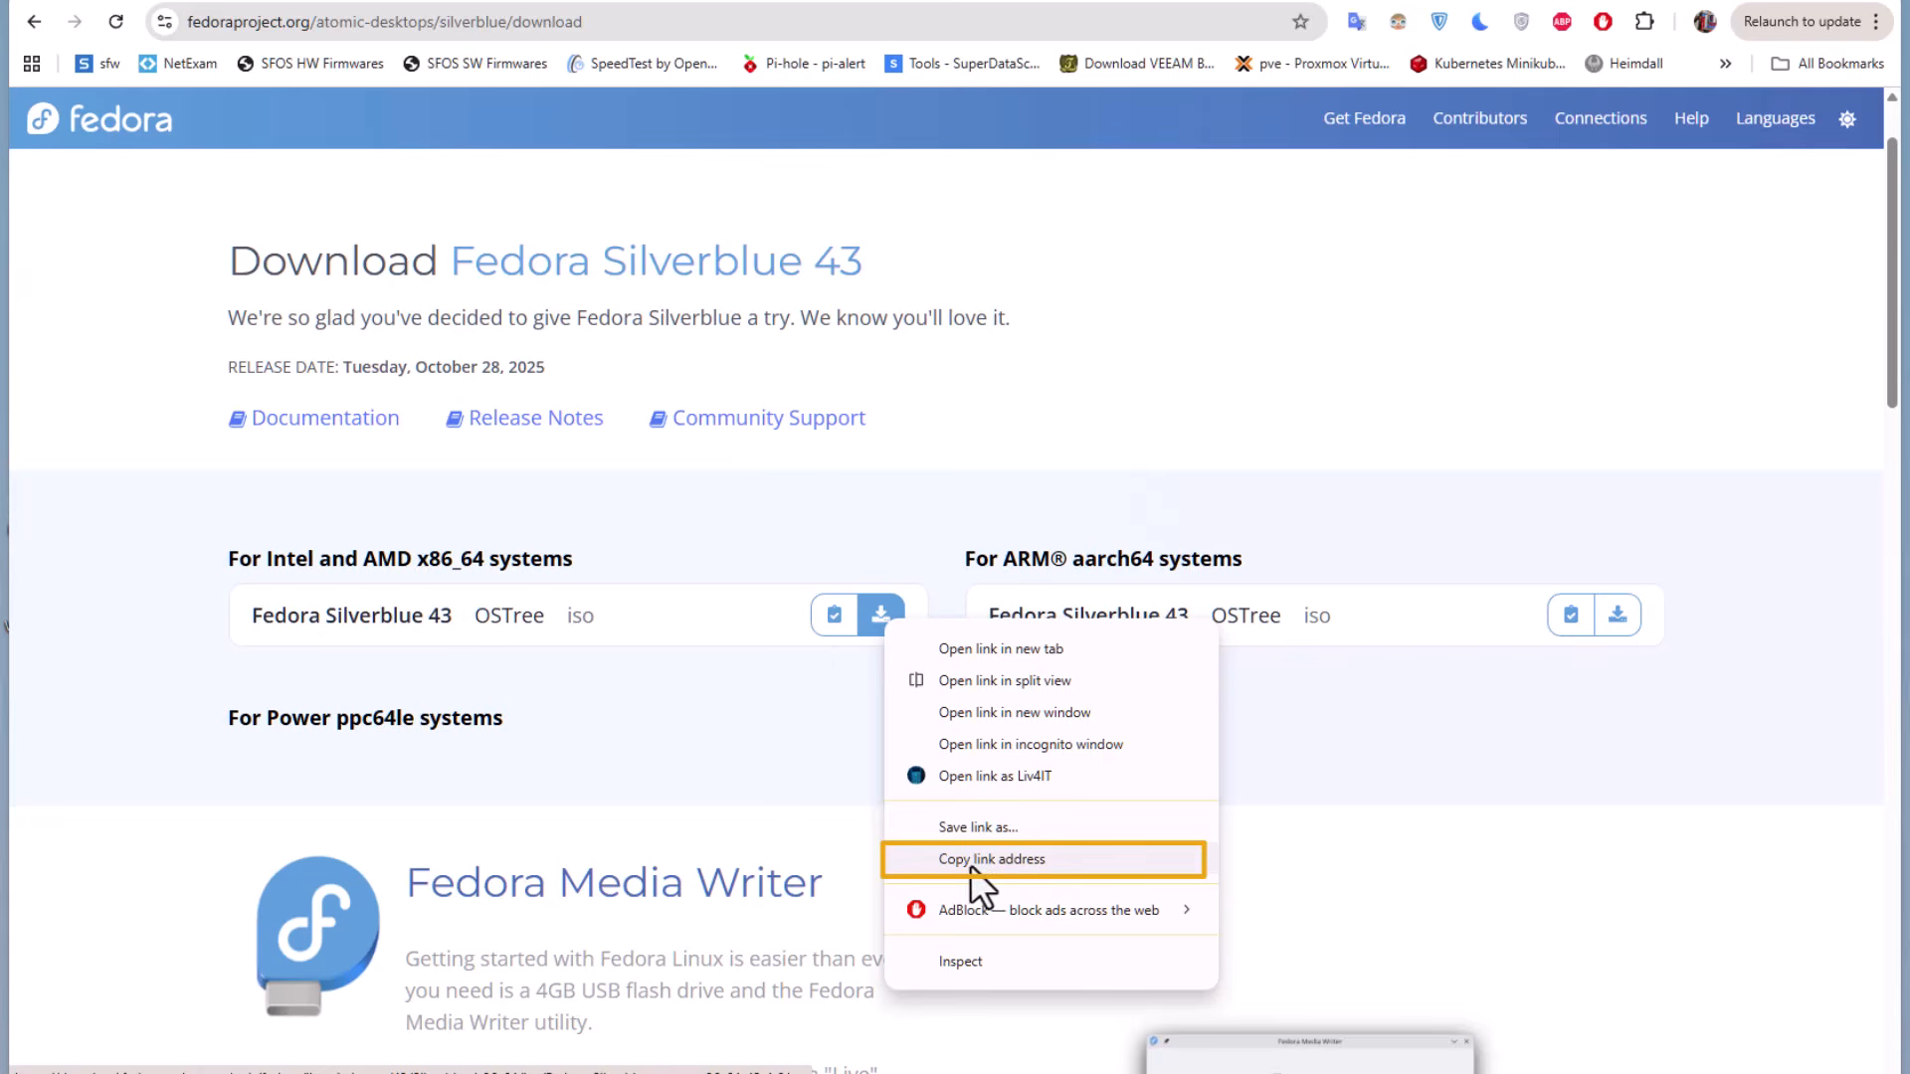
{"action": "left_click", "coordinate": [970, 861]}
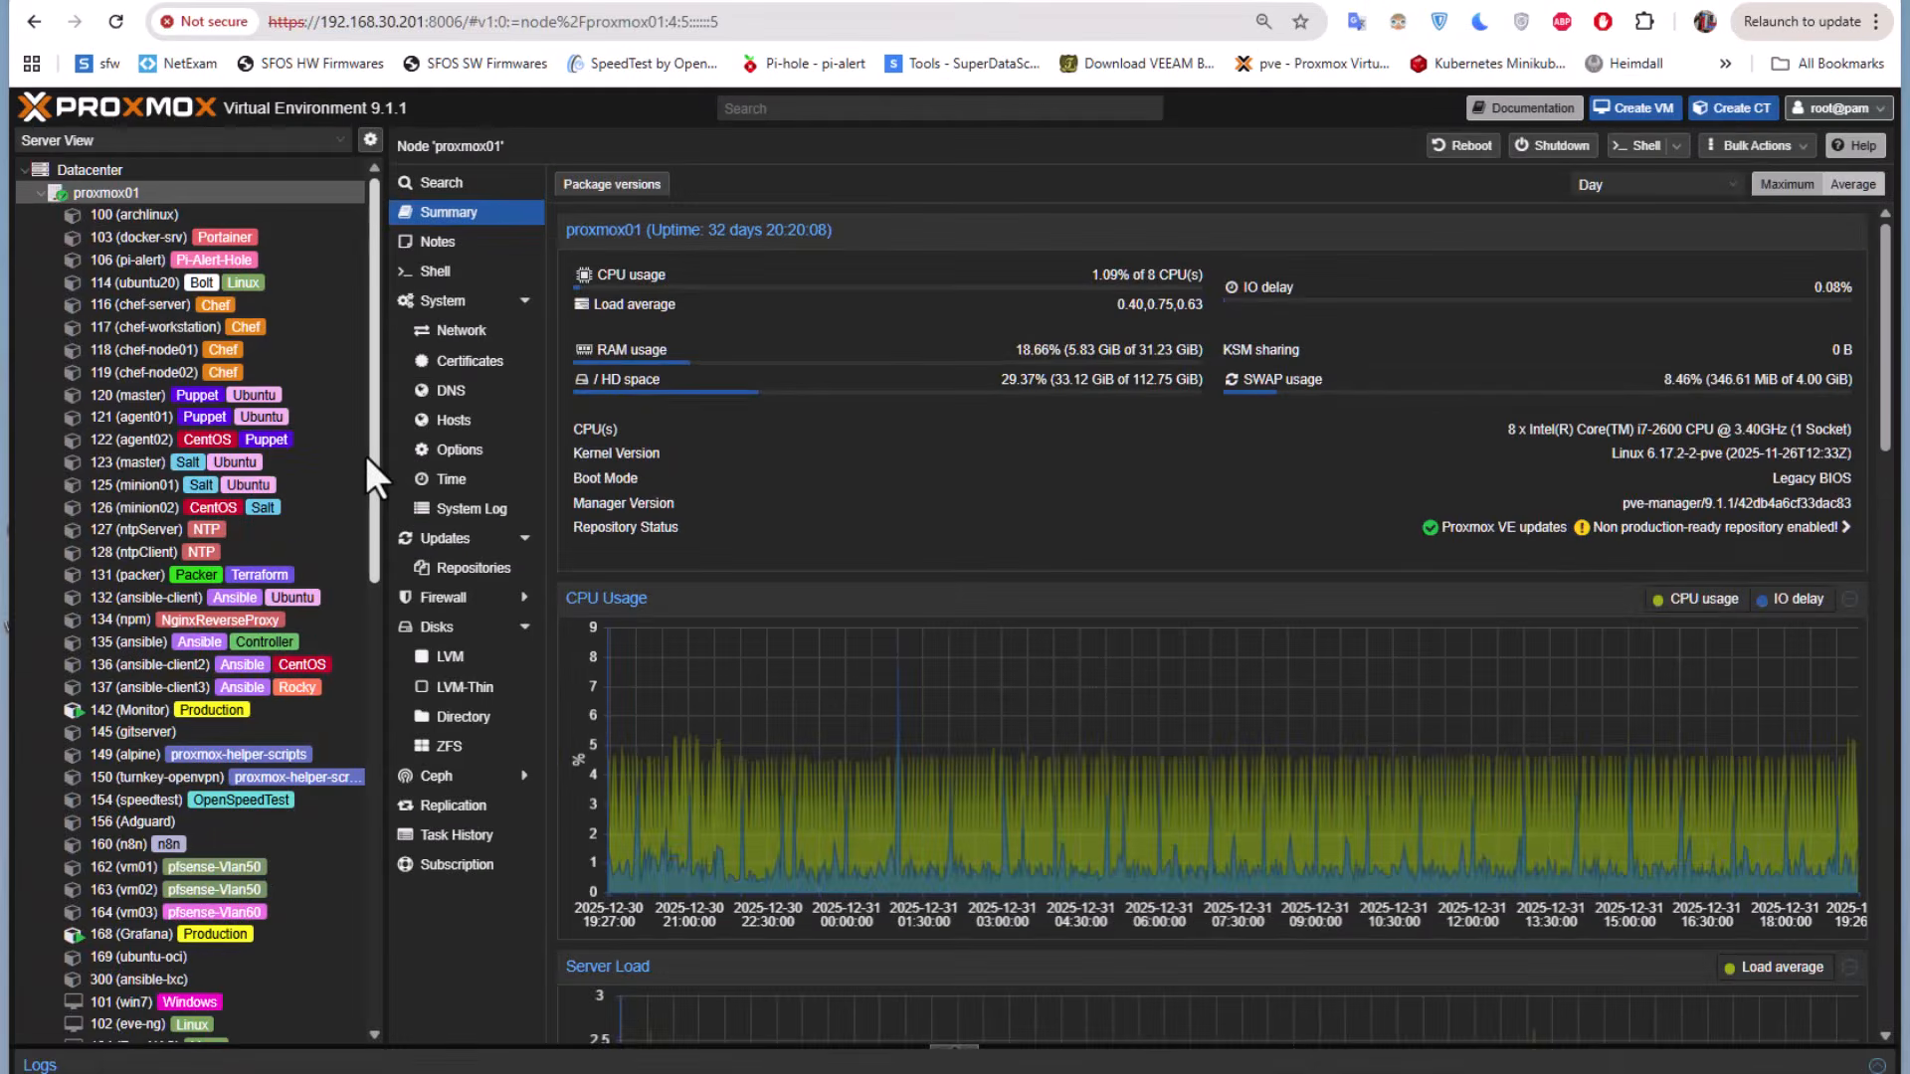
In Proxmox VE, display the ISO images of the storage named Storage on node proxmox01
{"action": "left_click_drag", "start_coordinate": [374, 422], "coordinate": [365, 892]}
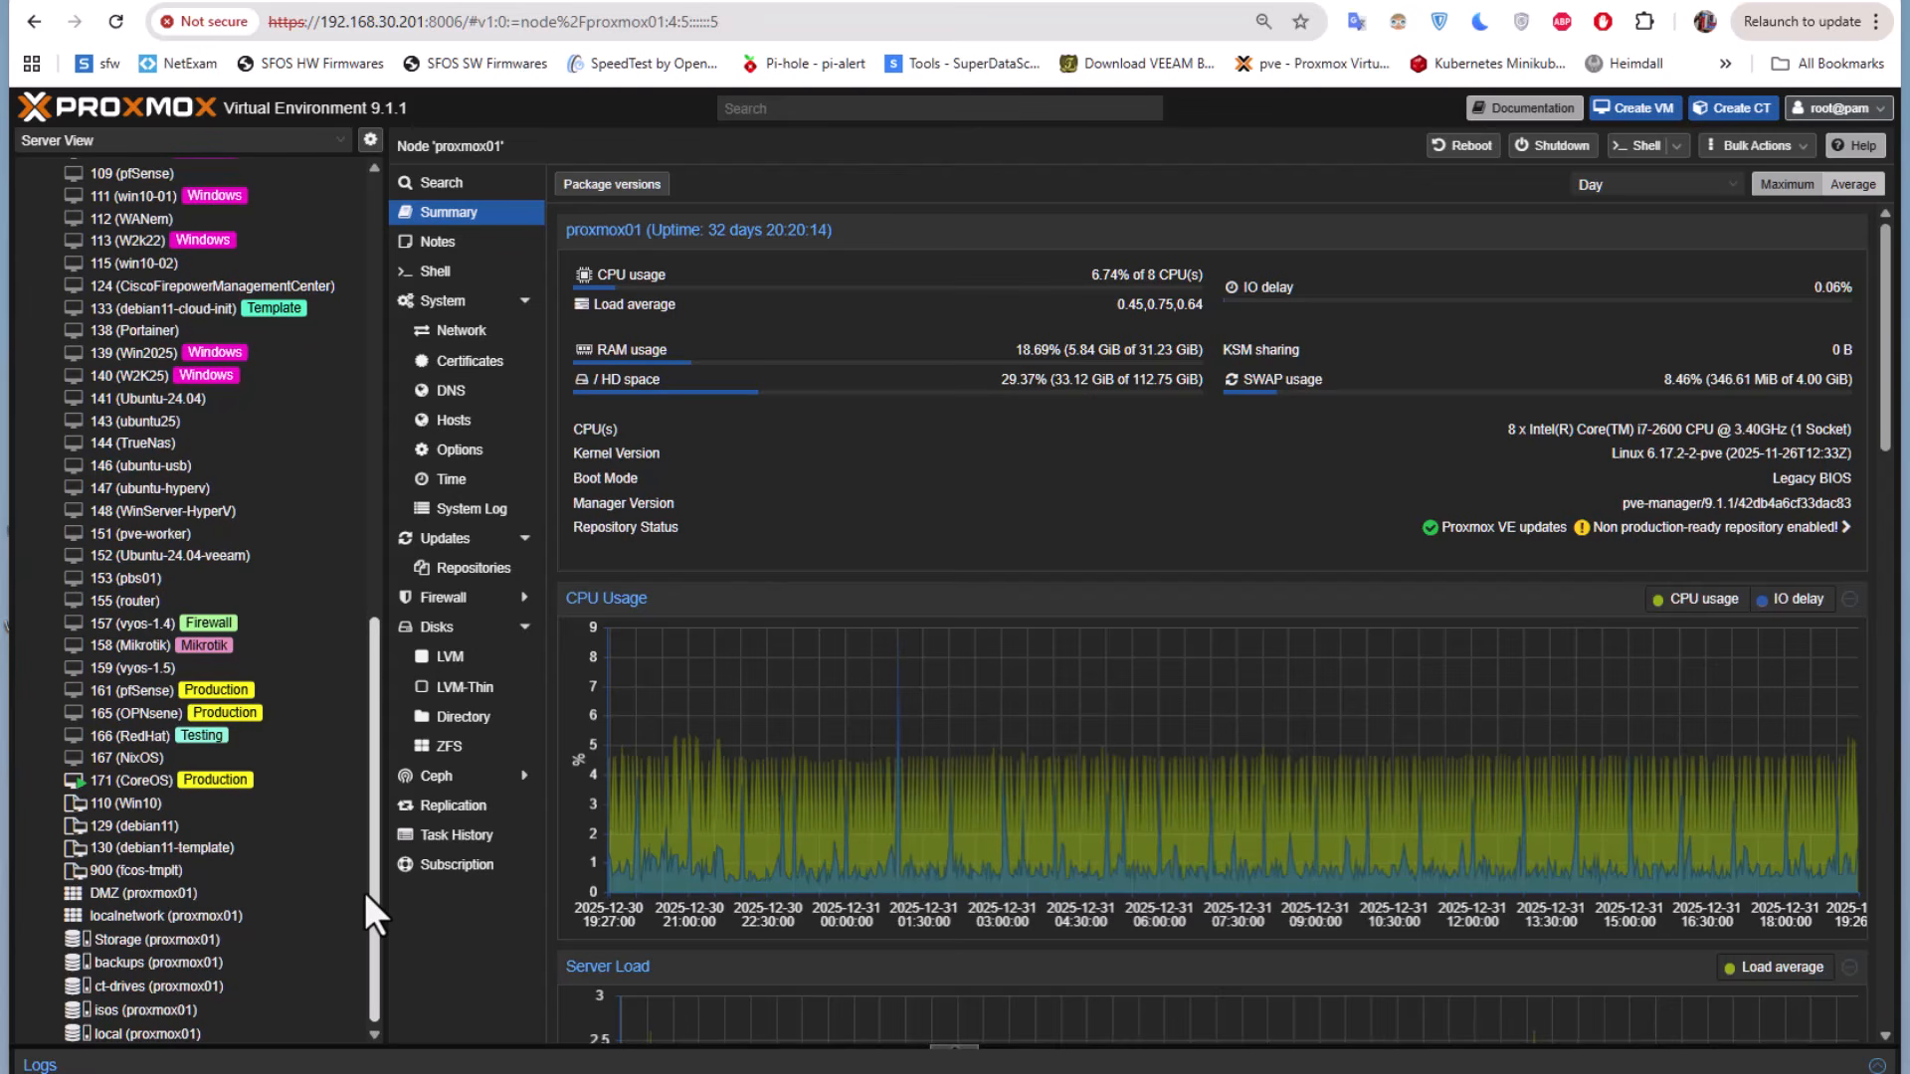
{"action": "left_click", "coordinate": [109, 946]}
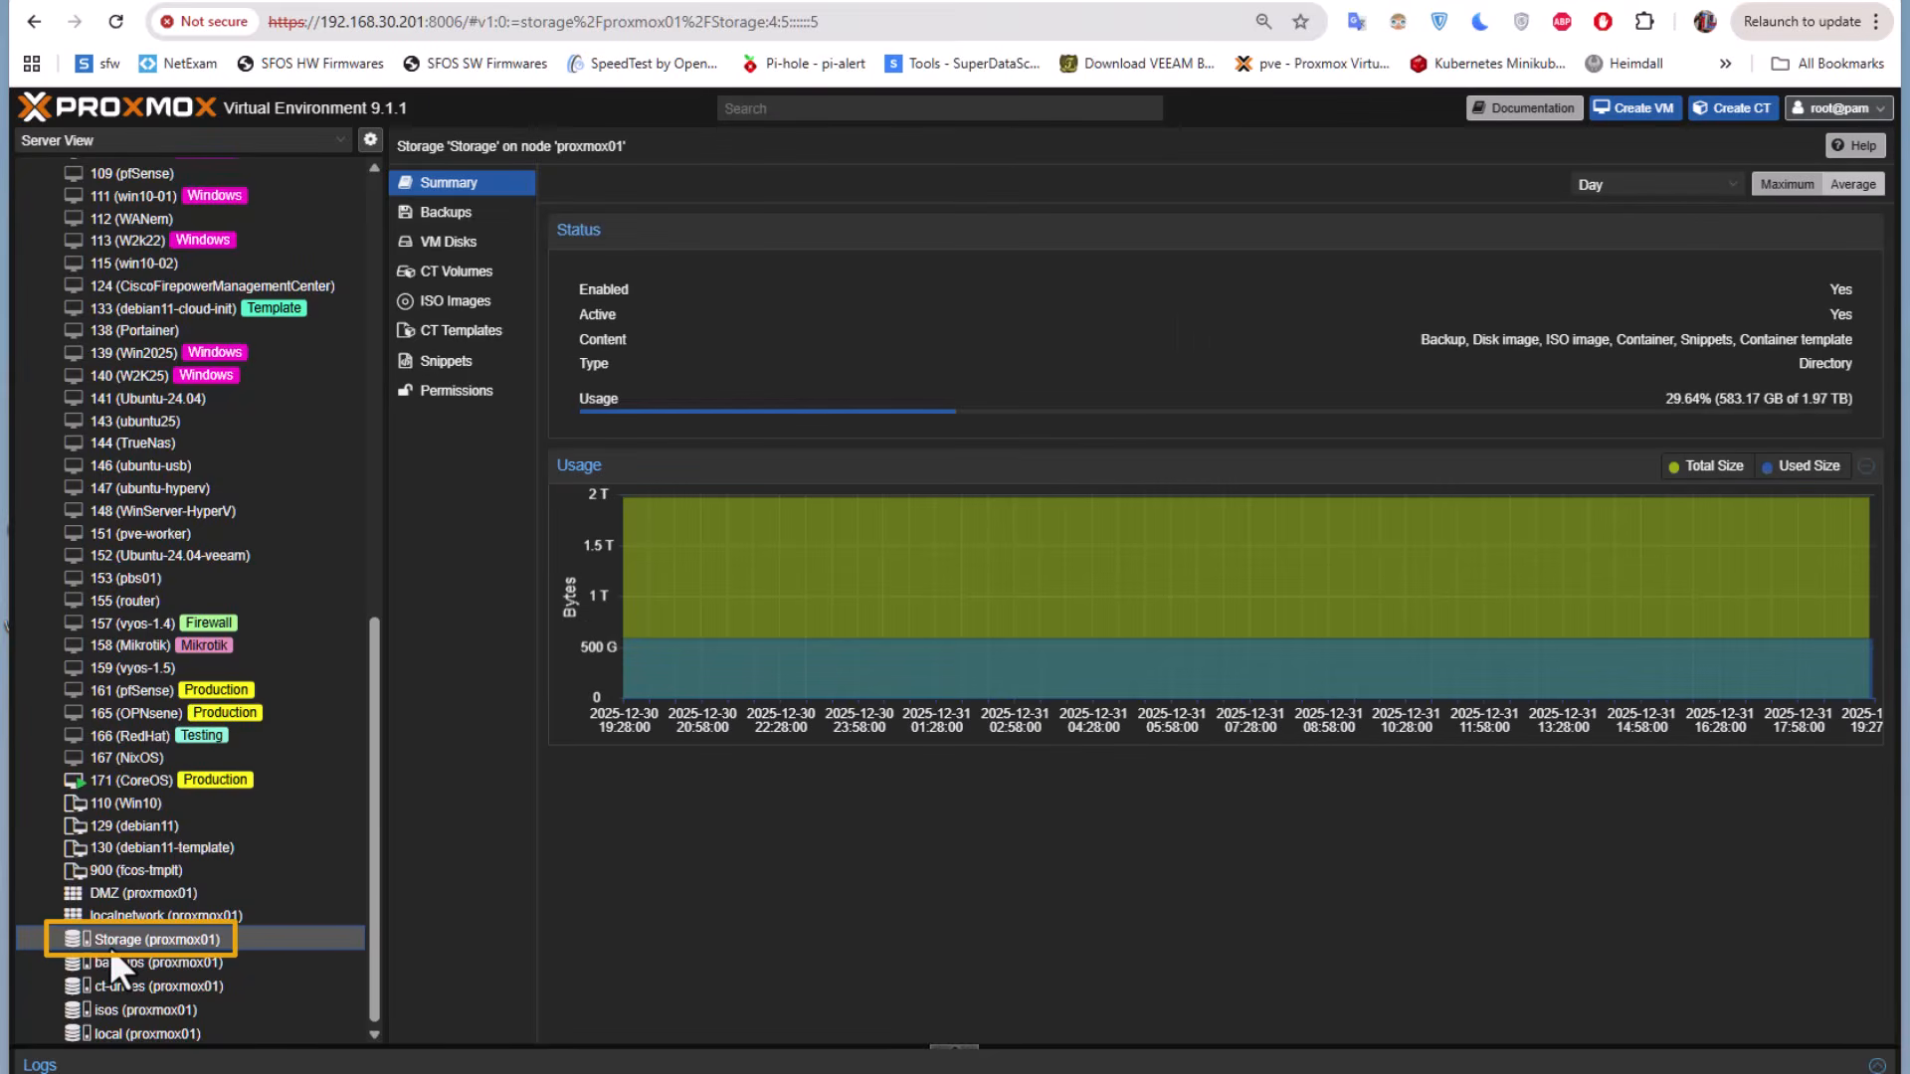
{"action": "left_click", "coordinate": [464, 306]}
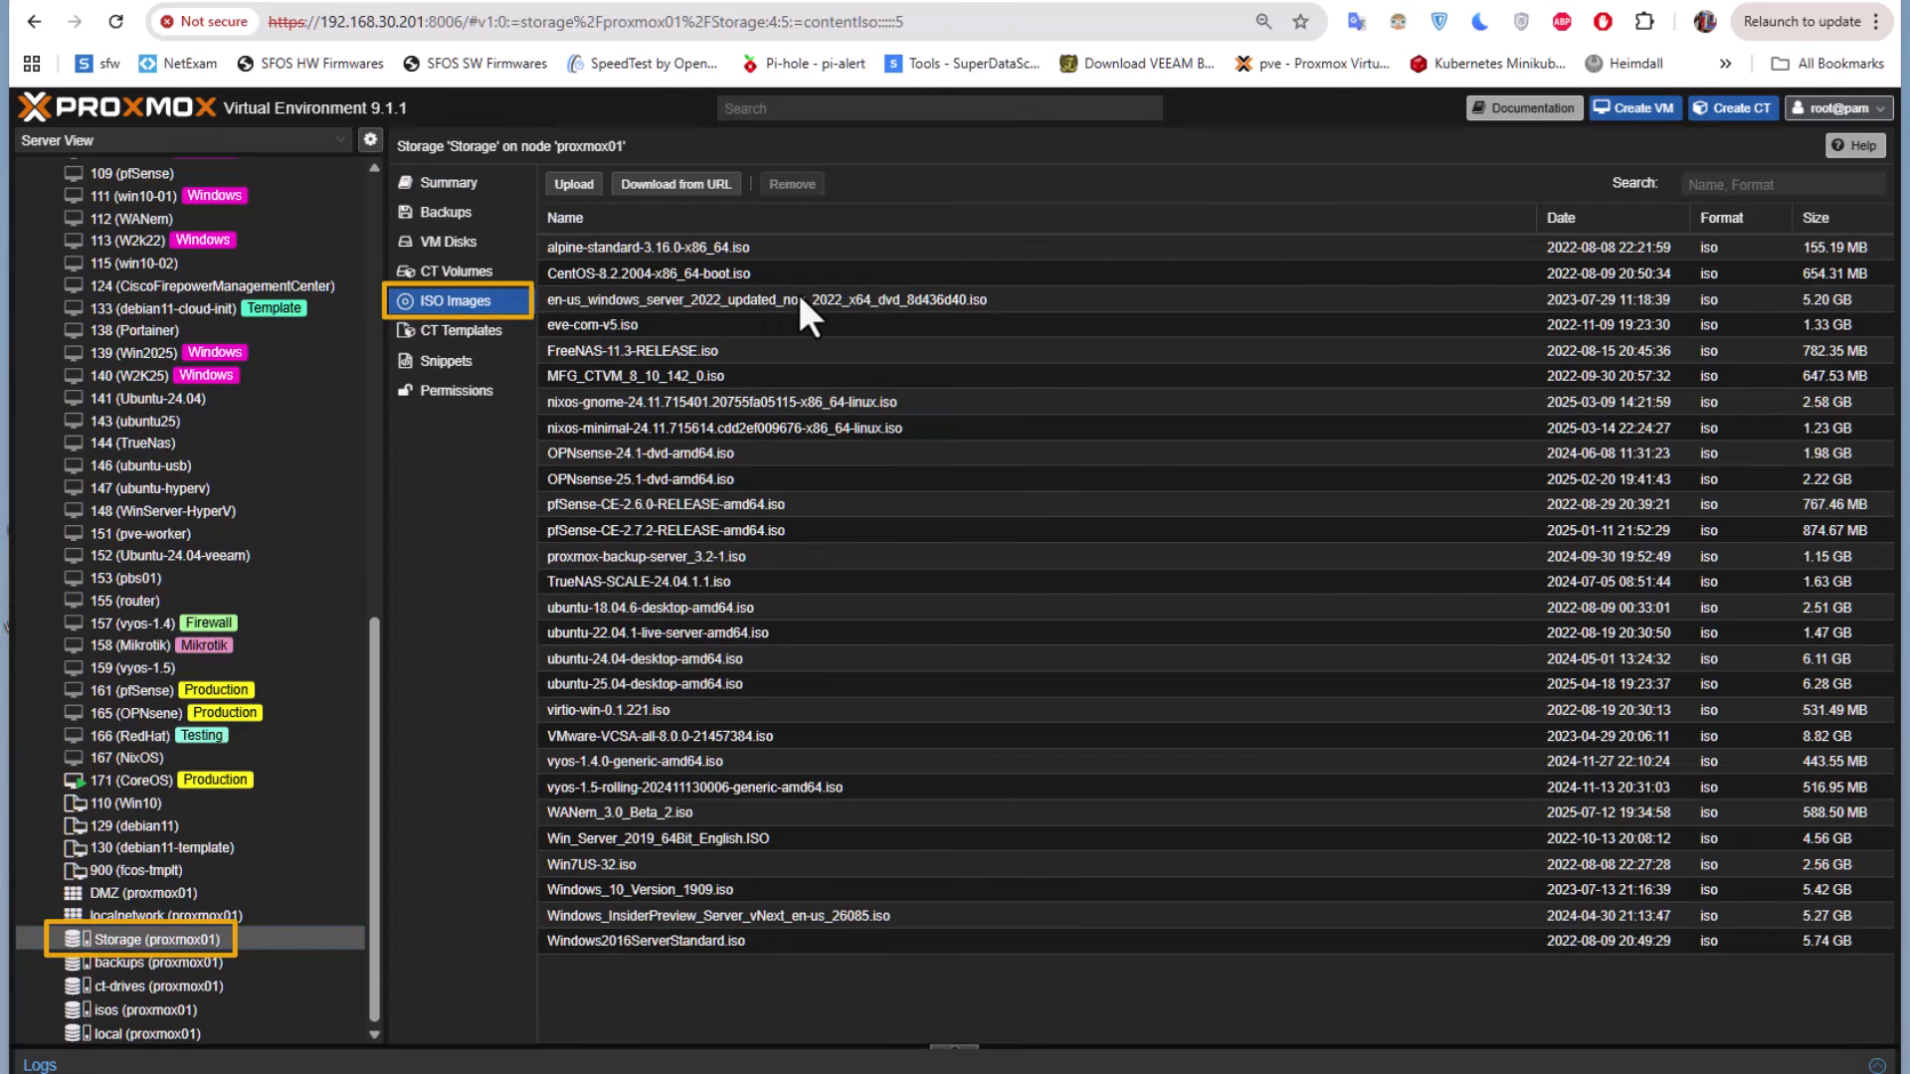
Query the copied URL and download Fedora-Silverblue-ostree-x86_64-43-1.6.iso from it into this storage
{"action": "left_click", "coordinate": [707, 191]}
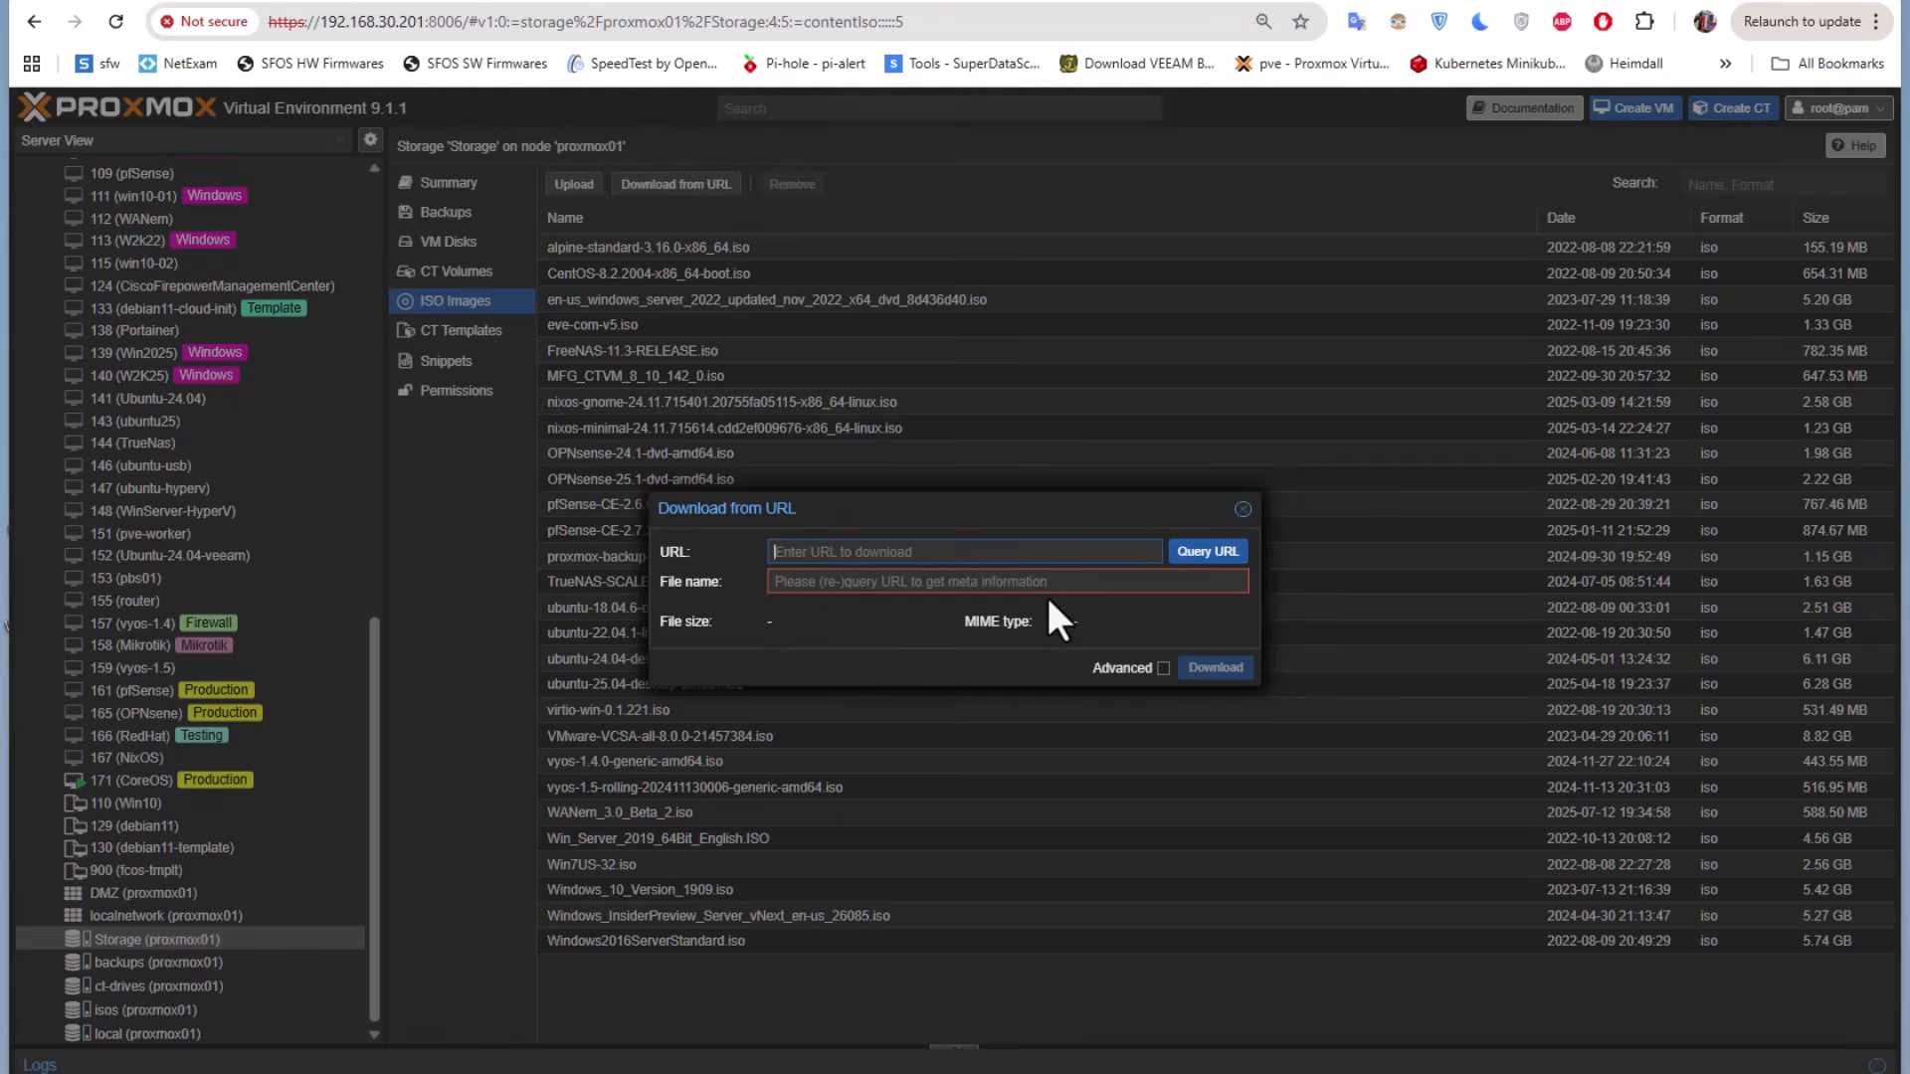
{"action": "key", "text": "ctrl+v"}
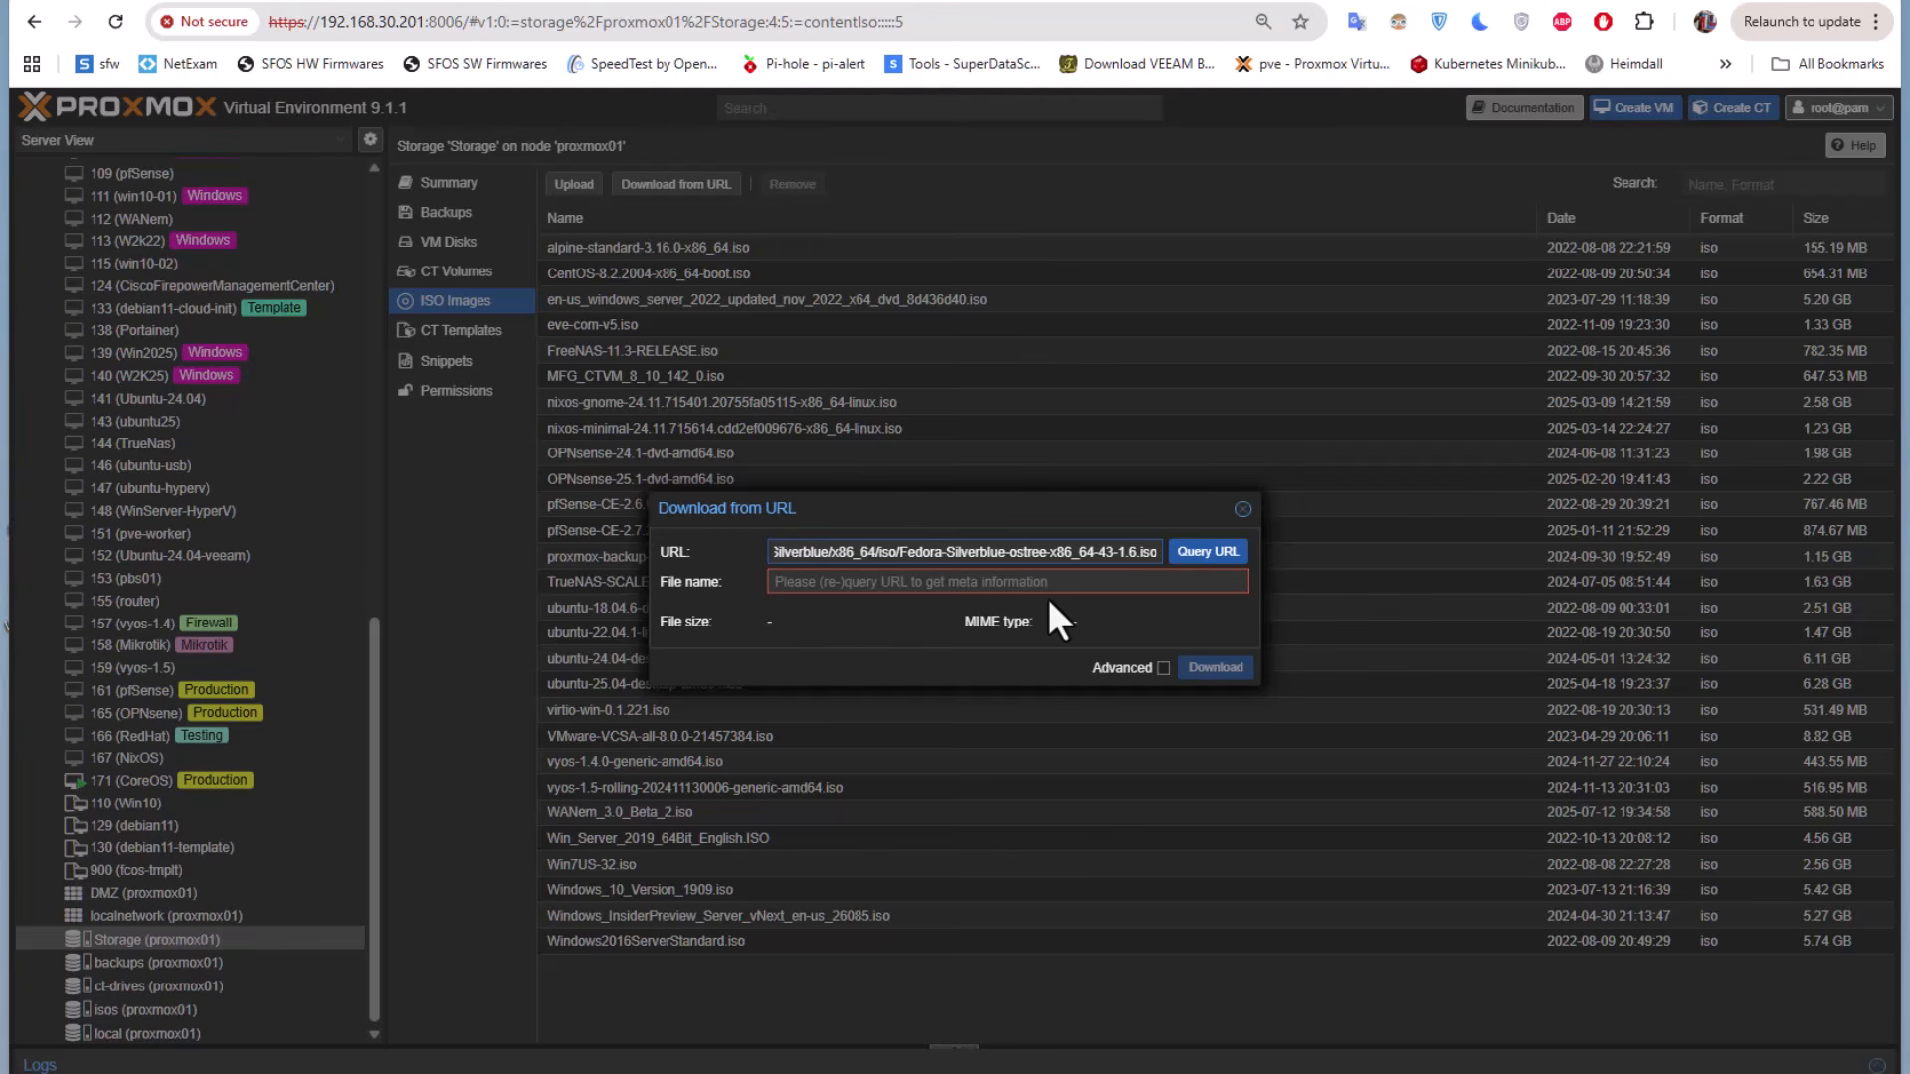
{"action": "left_click", "coordinate": [1215, 557]}
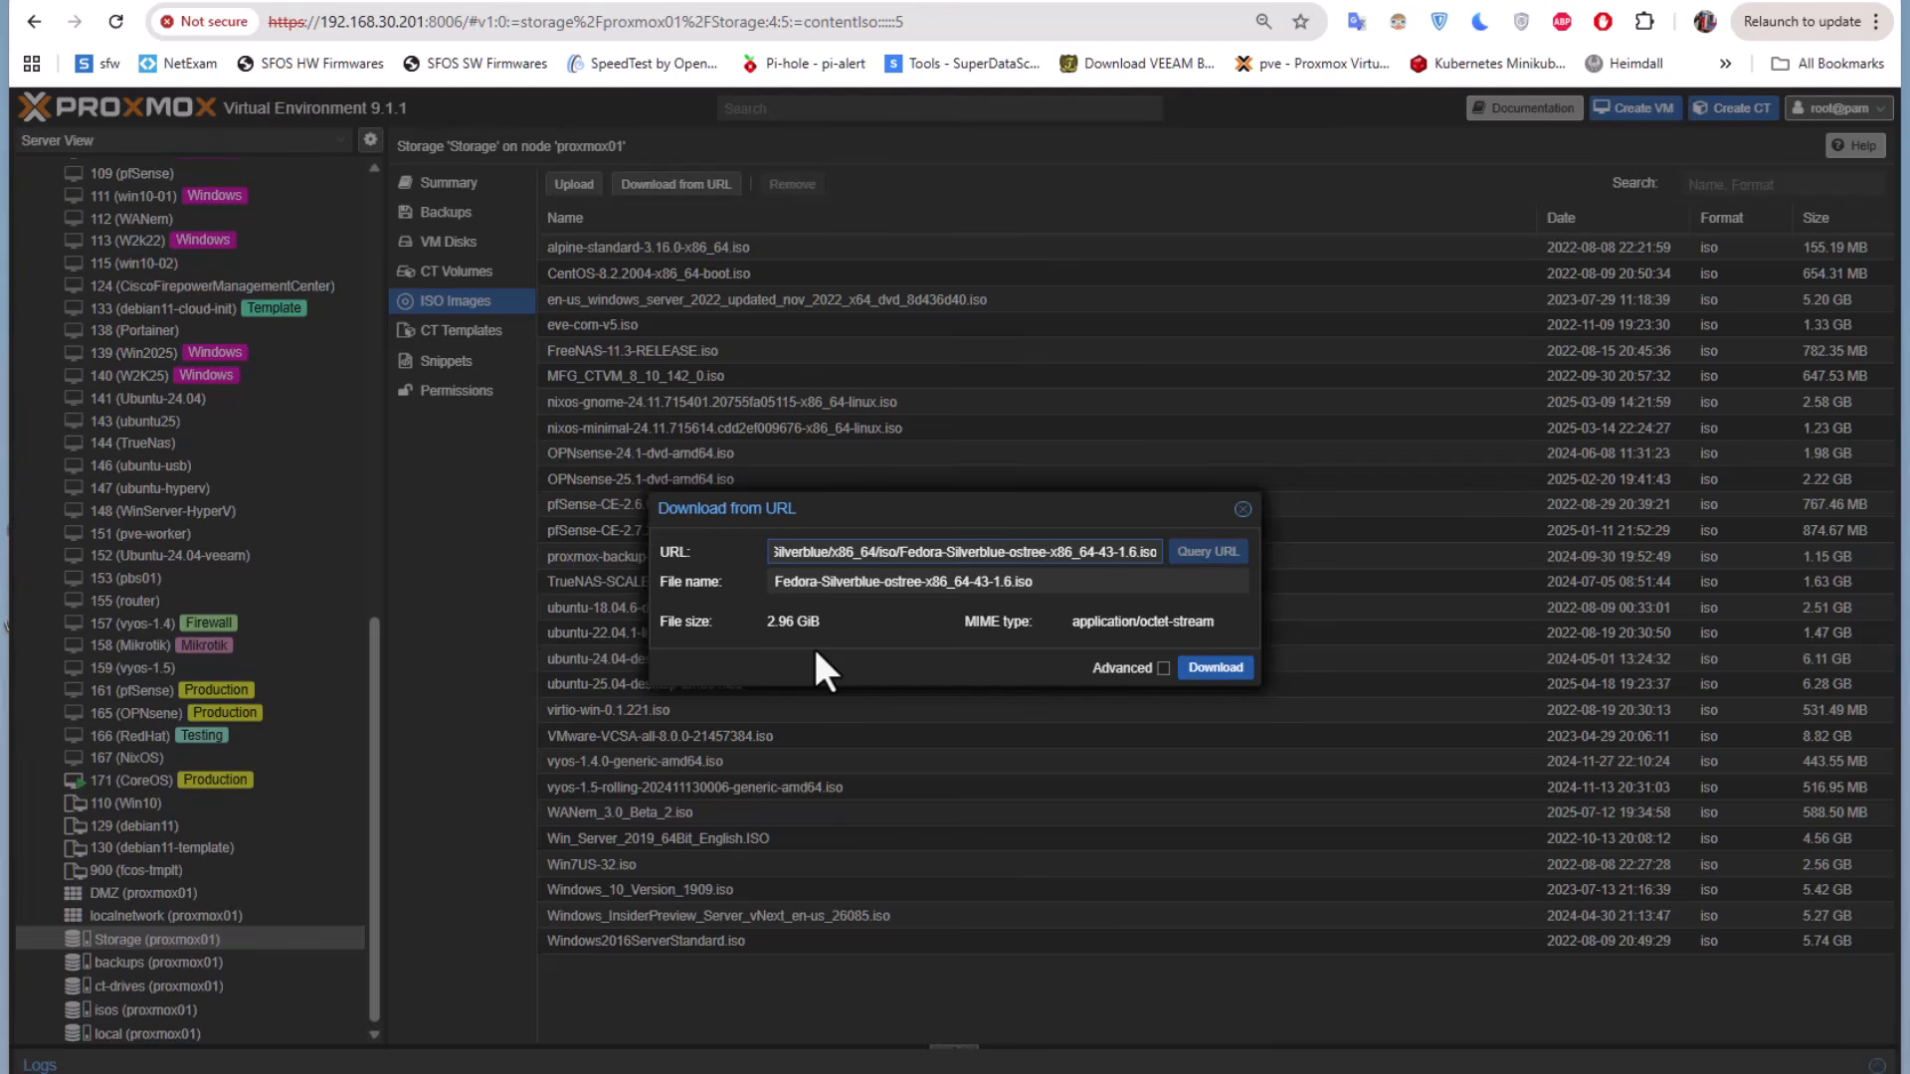
{"action": "left_click", "coordinate": [1224, 673]}
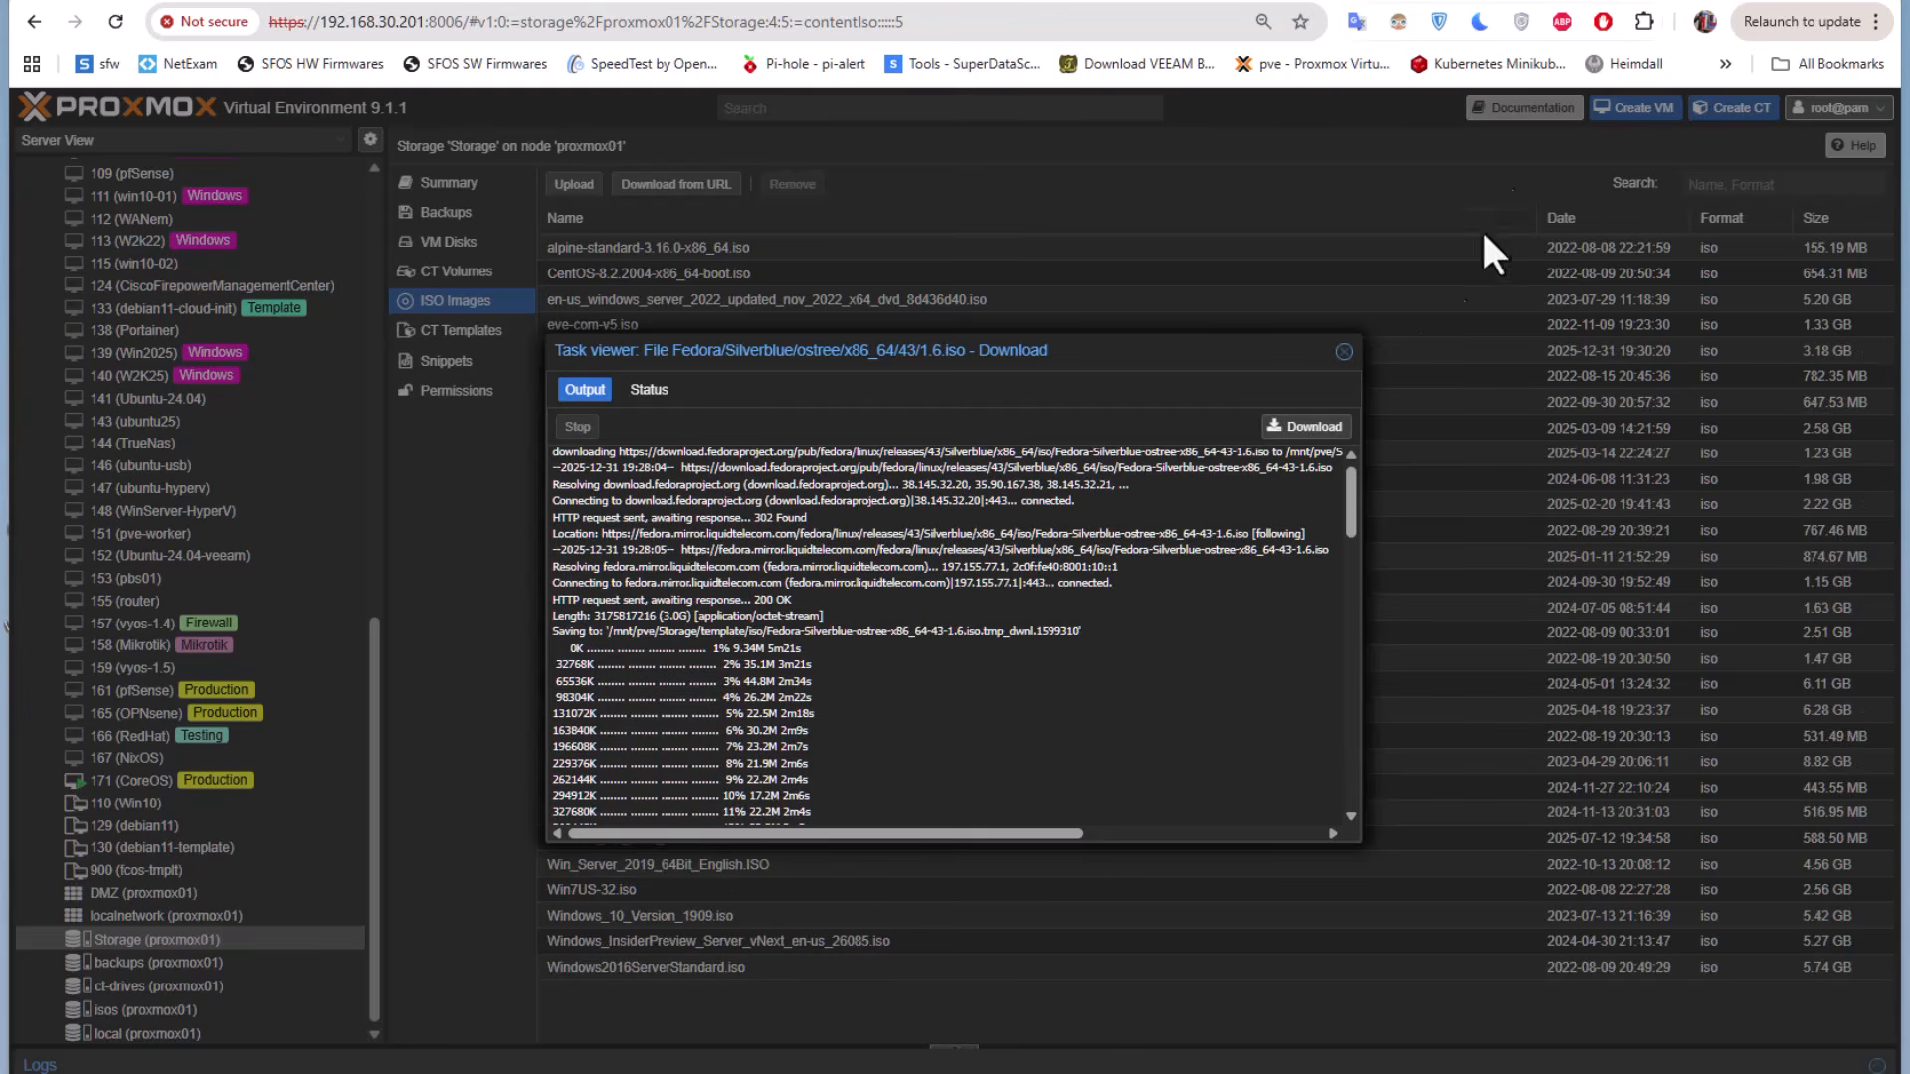
Check the end of the download task's output, close it and select the Fedora Silverblue ISO in the image list
{"action": "left_click_drag", "start_coordinate": [1352, 529], "coordinate": [1317, 827]}
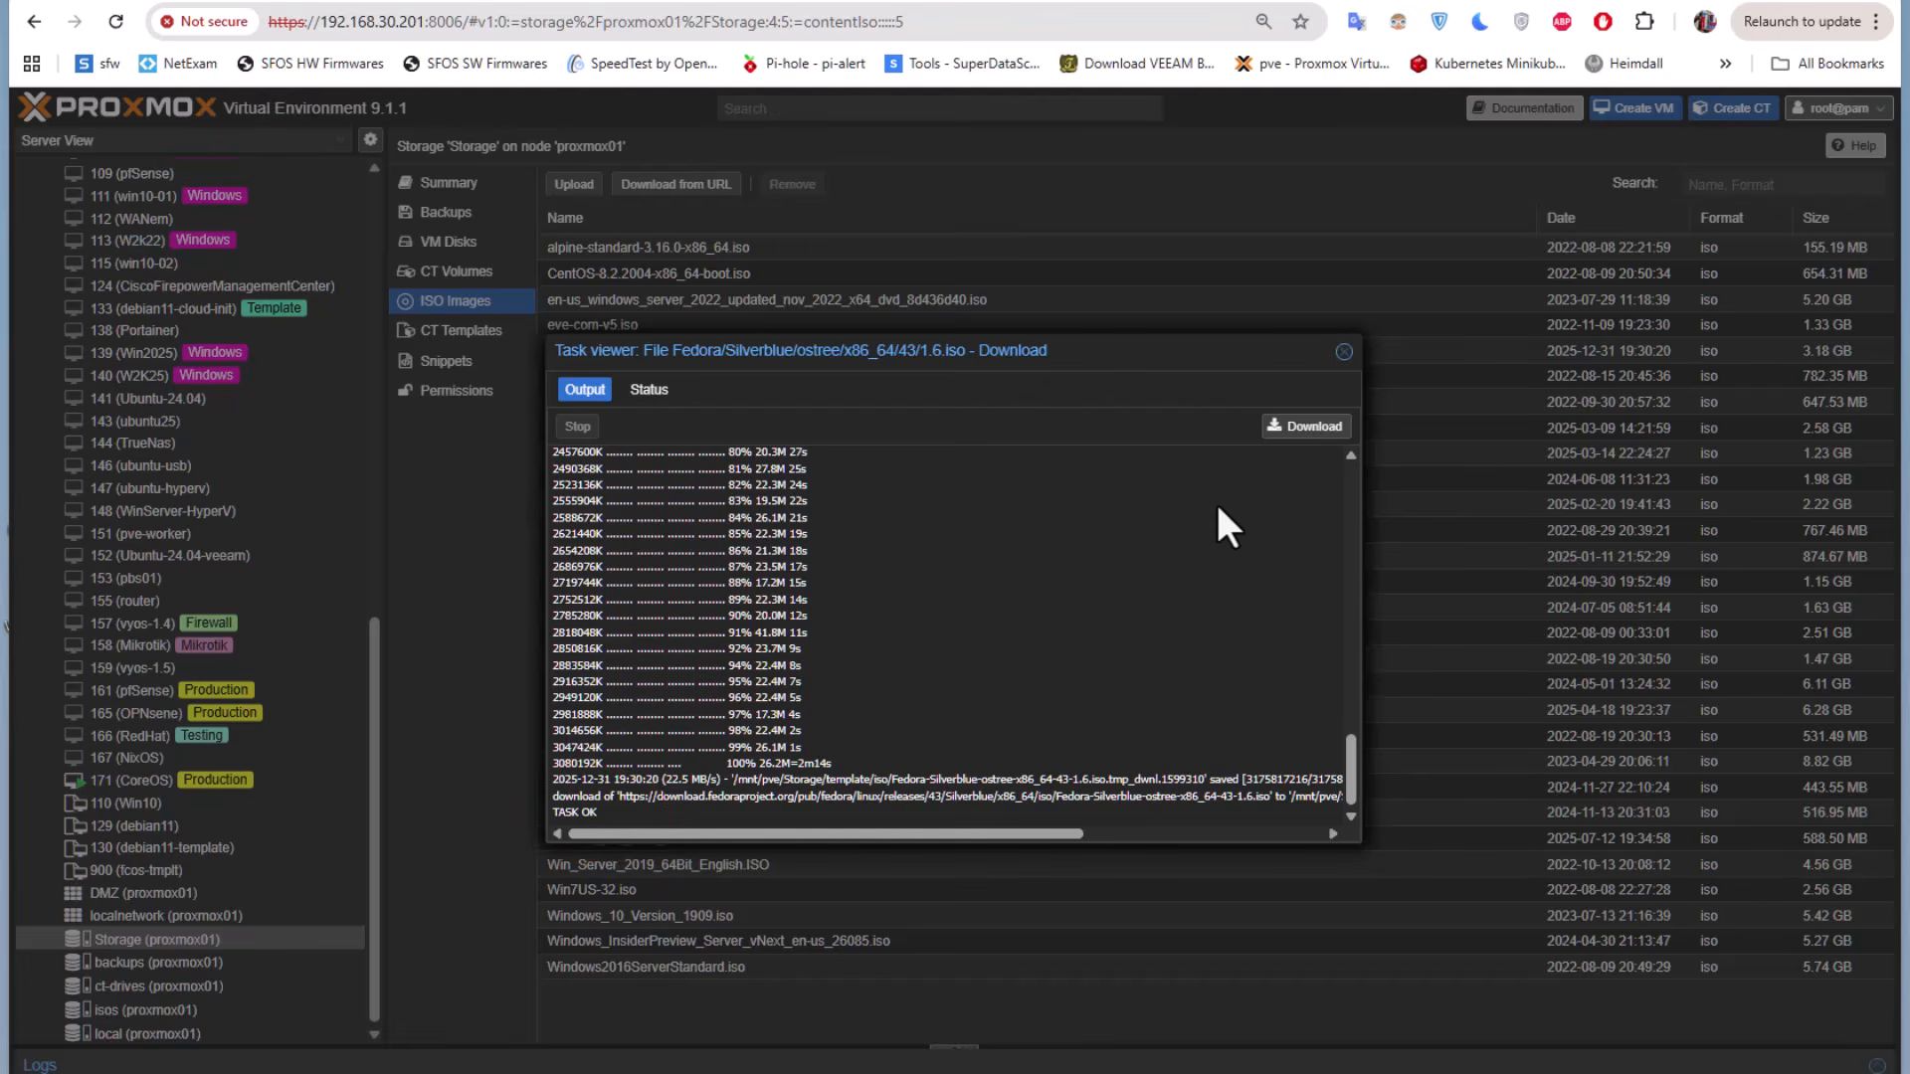
{"action": "left_click", "coordinate": [1344, 352]}
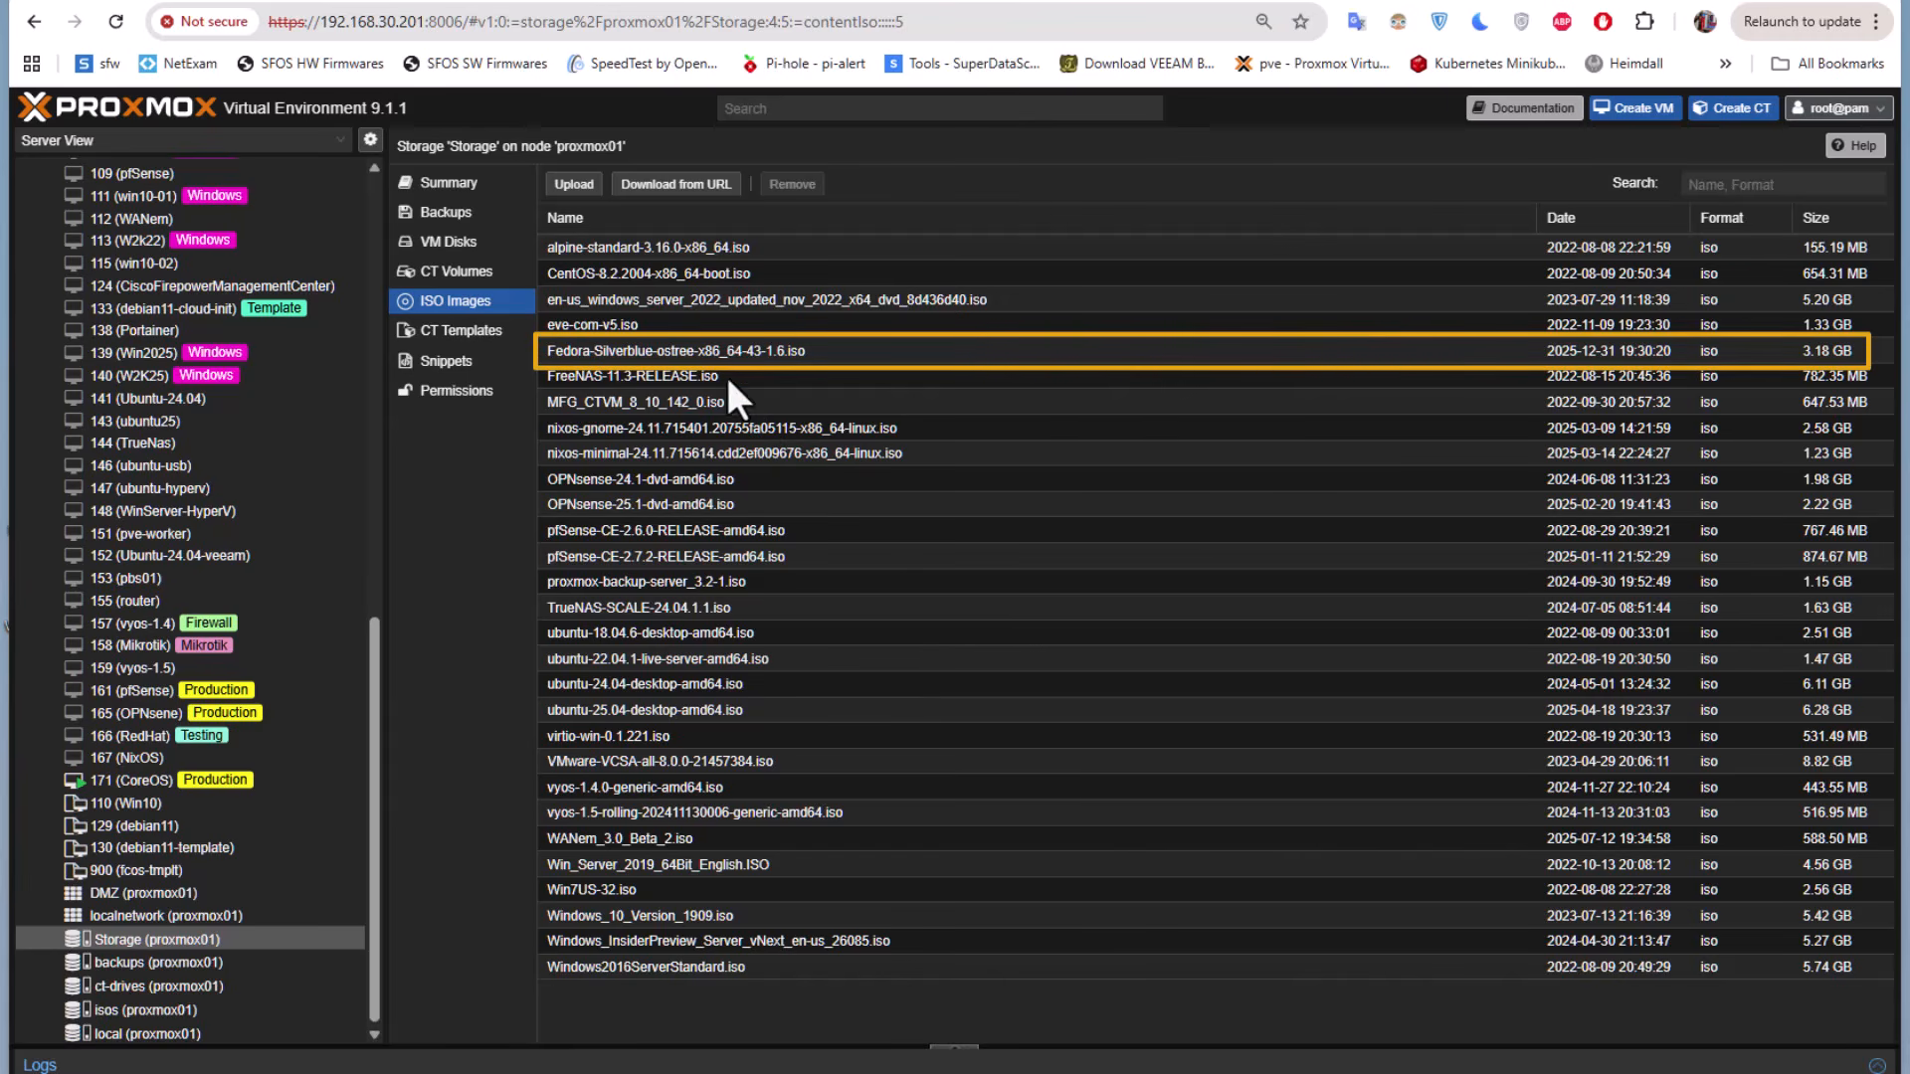
{"action": "left_click", "coordinate": [701, 348]}
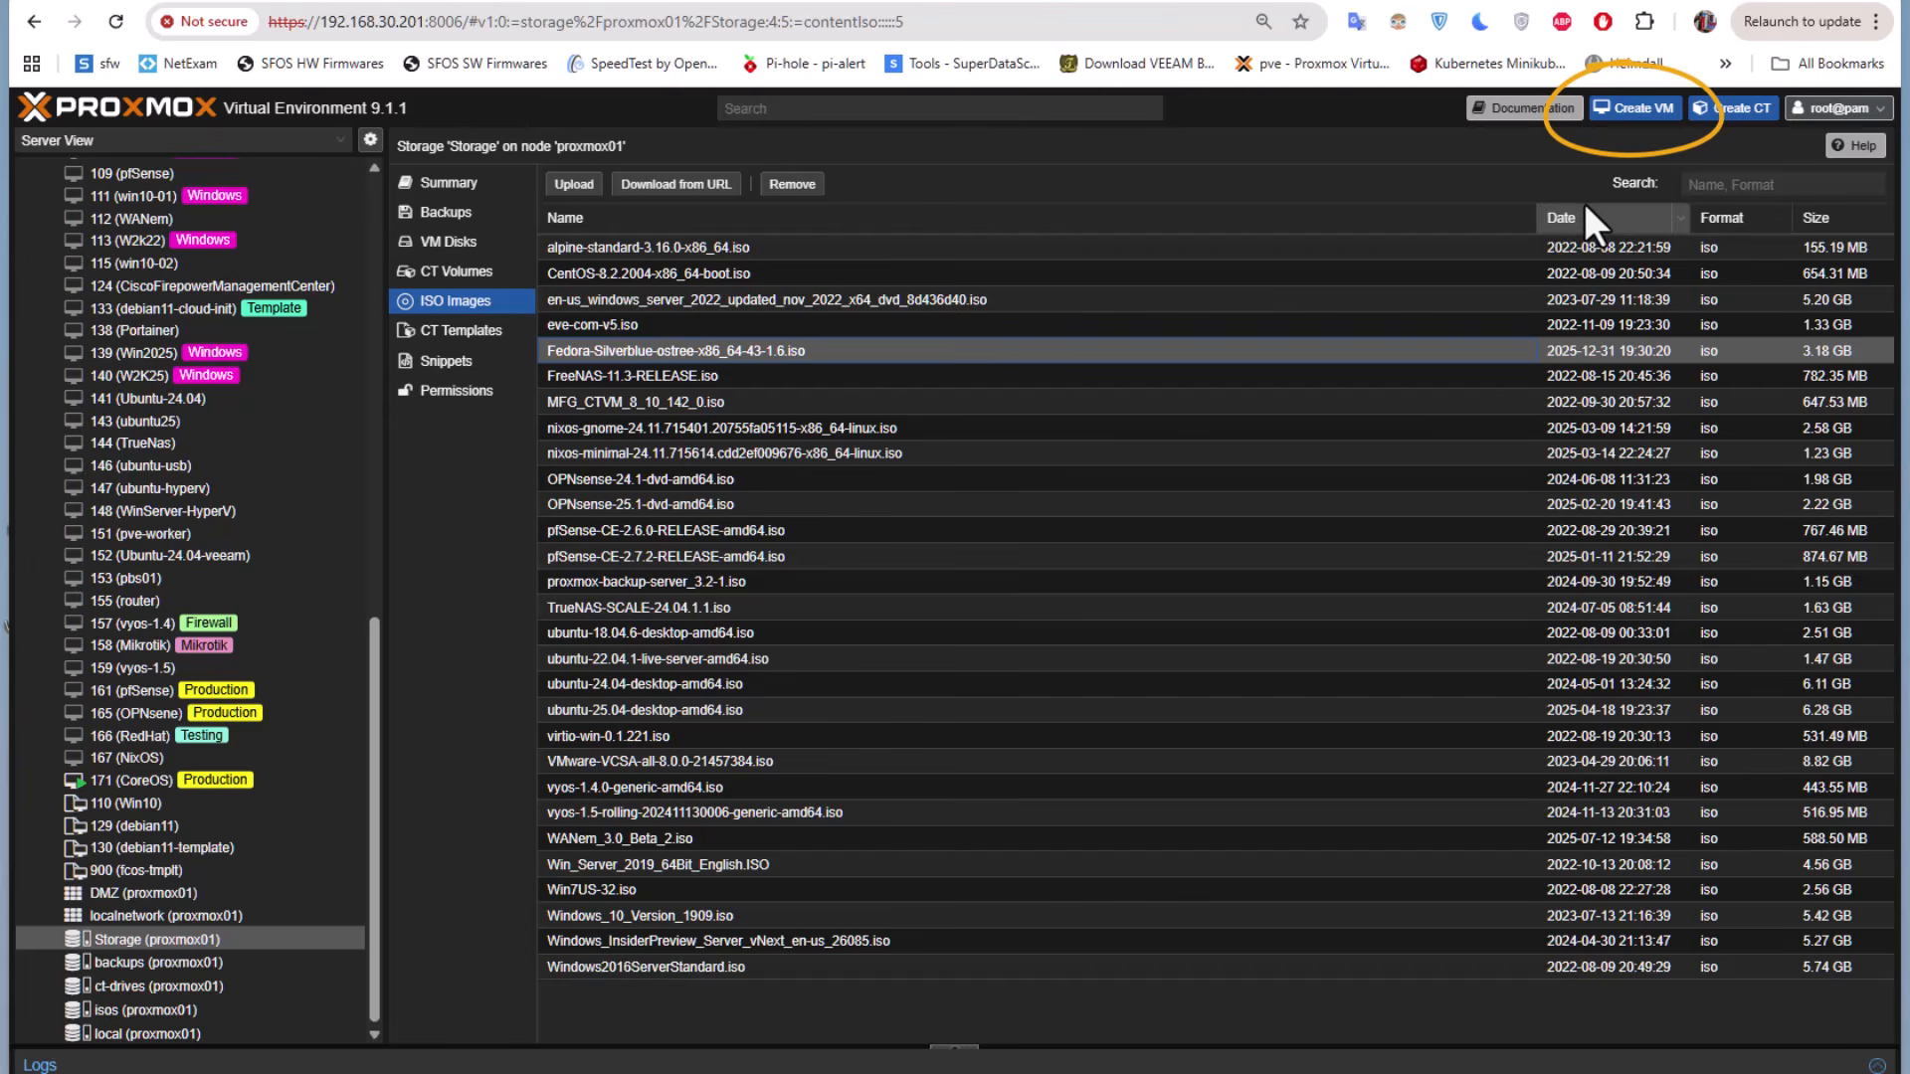
Start creating a virtual machine on proxmox01 and name it Silverblue, keeping VM ID 170
{"action": "left_click", "coordinate": [1640, 112]}
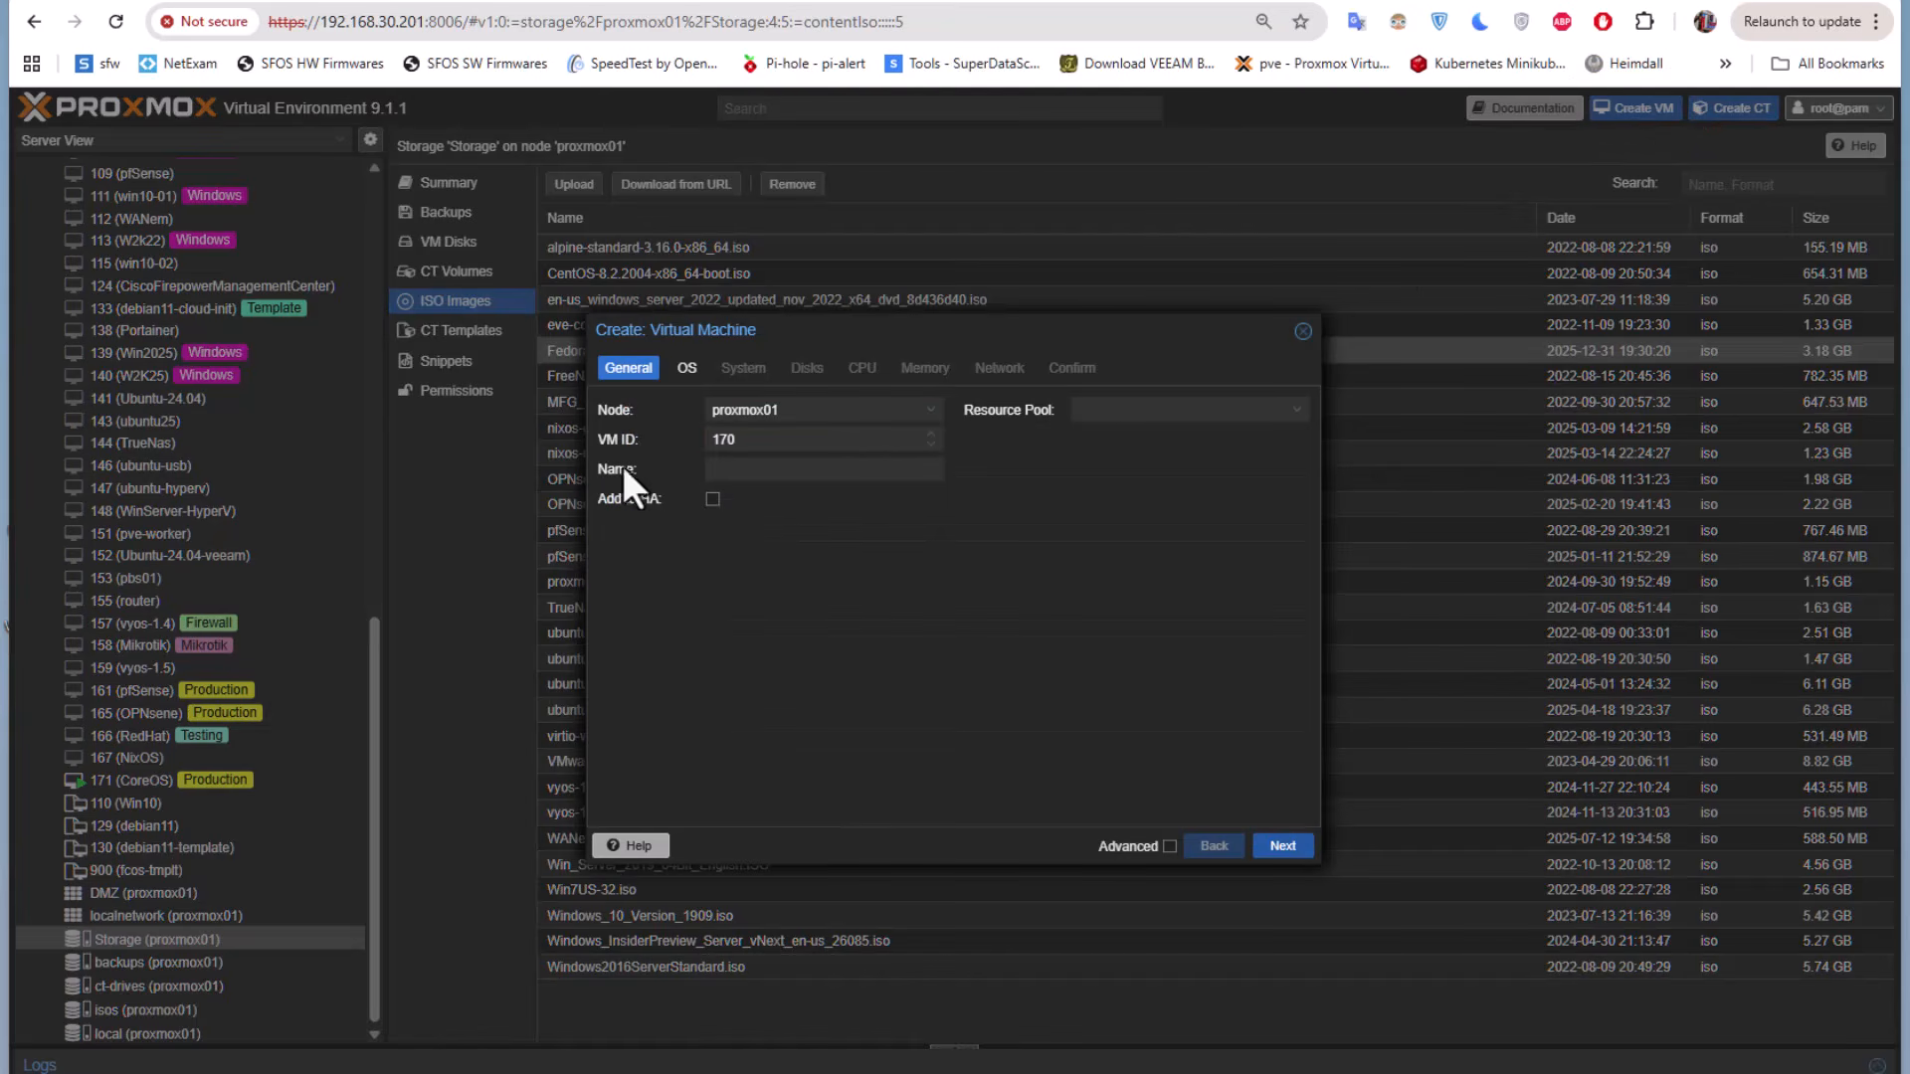
{"action": "left_click", "coordinate": [744, 472]}
{"action": "type", "text": "Silverblue"}
{"action": "left_click", "coordinate": [1283, 847]}
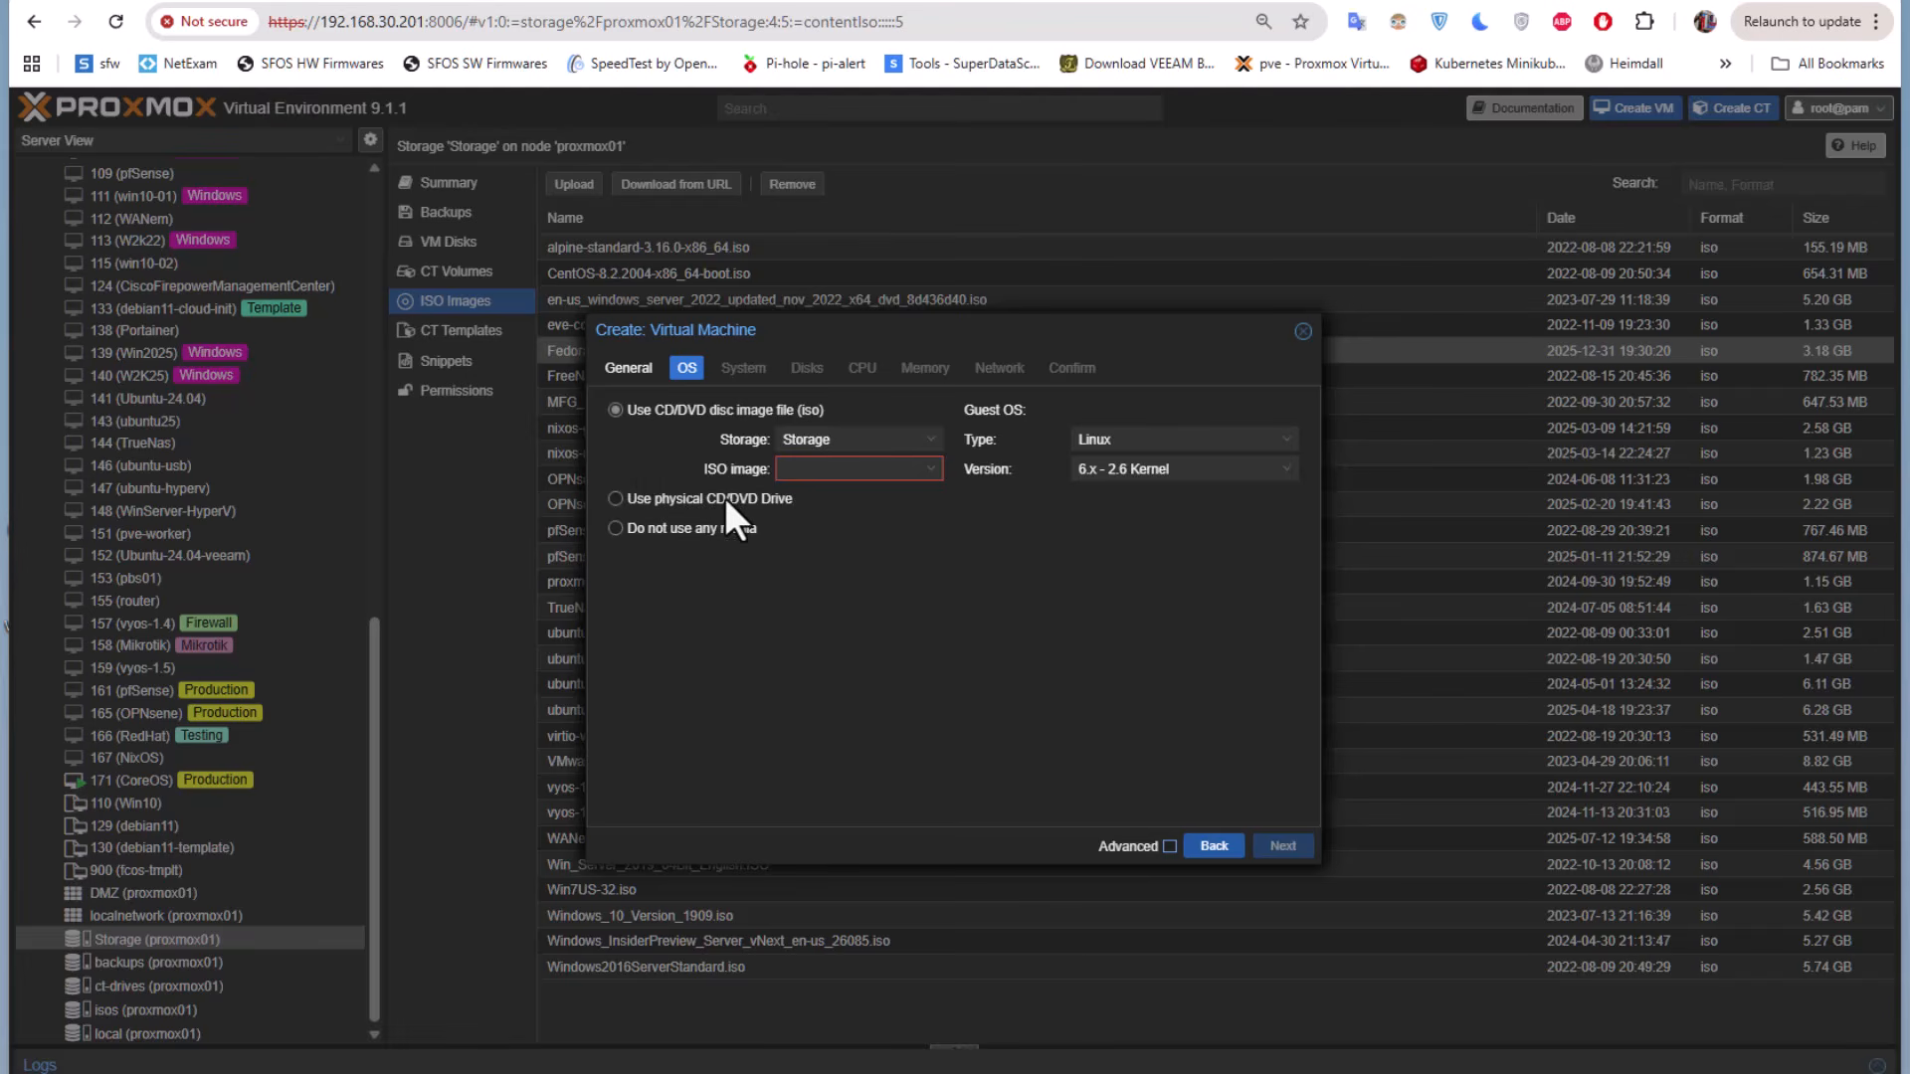
Choose Fedora-Silverblue-ostree-x86_64-43-1.6.iso as the install image with a Linux 6.x - 2.6 Kernel guest, and accept the default system settings
{"action": "left_click", "coordinate": [927, 475]}
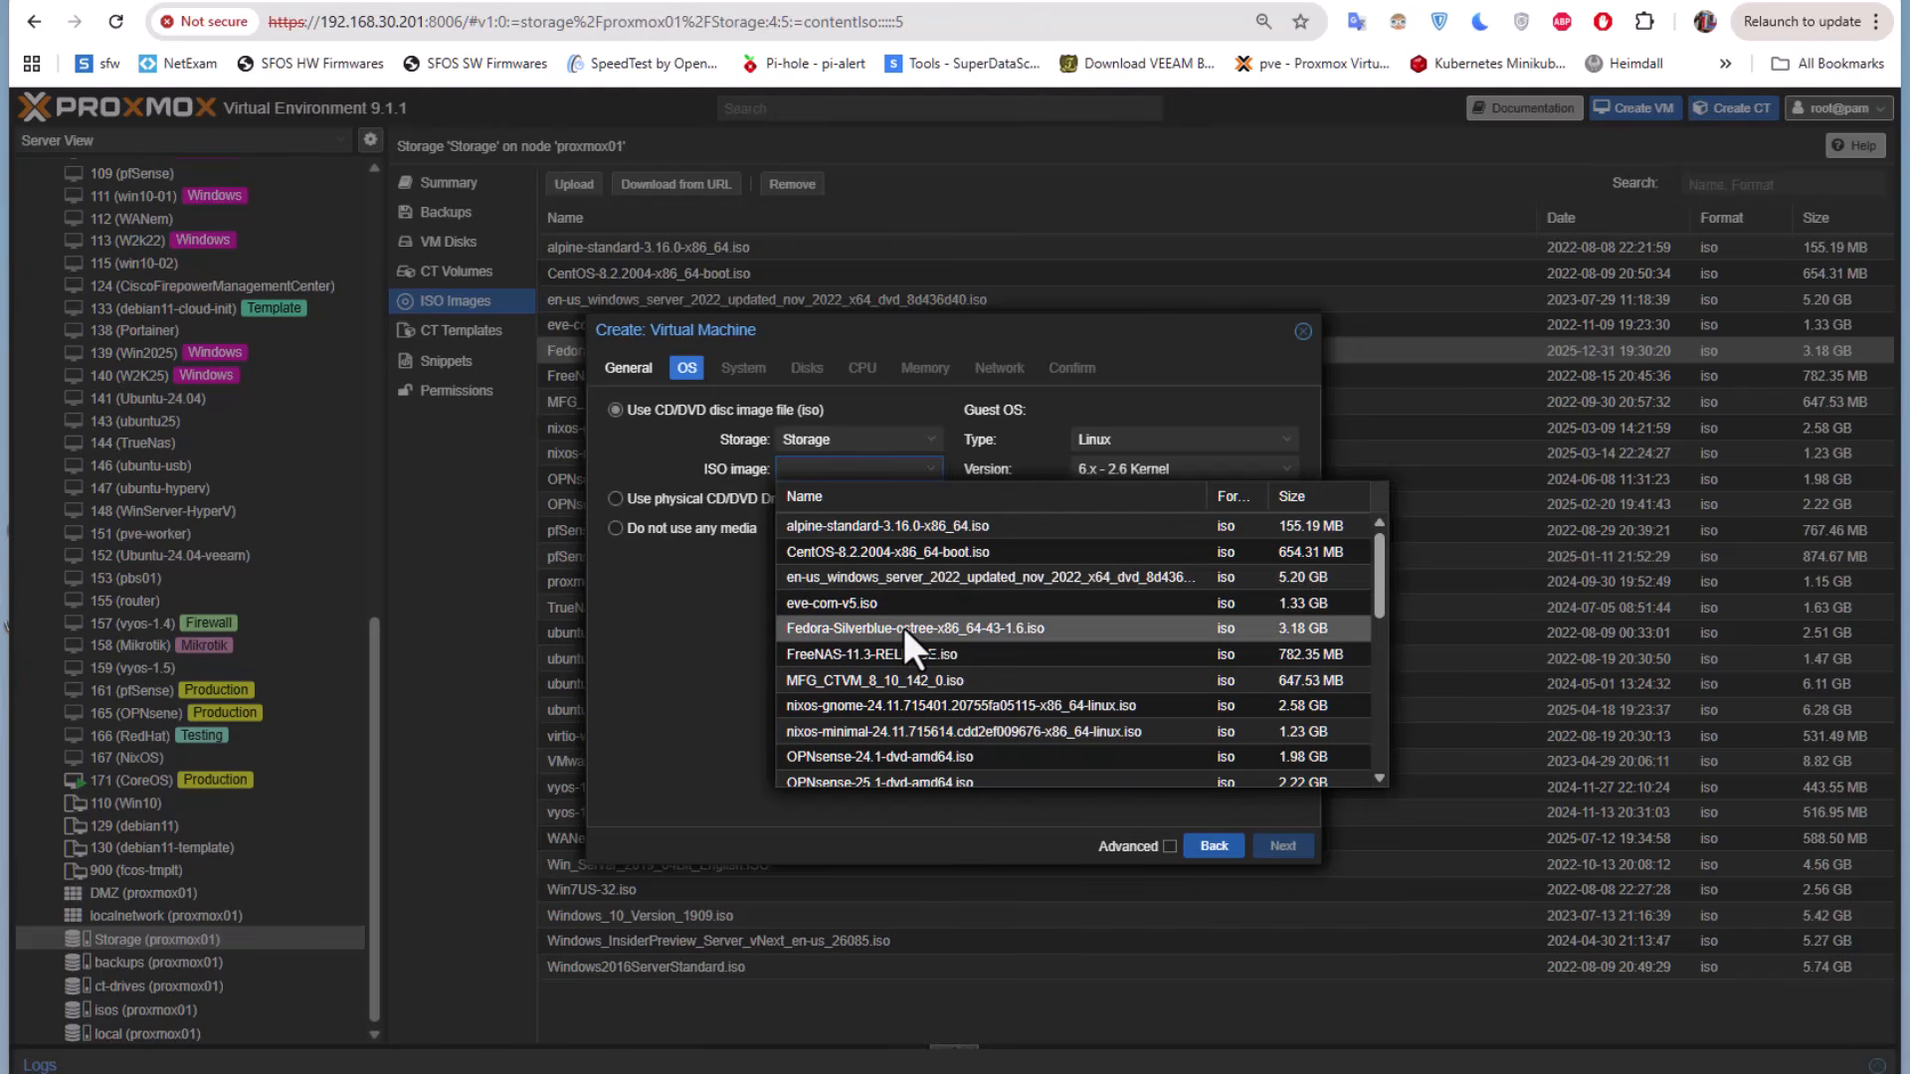
{"action": "left_click", "coordinate": [1095, 647]}
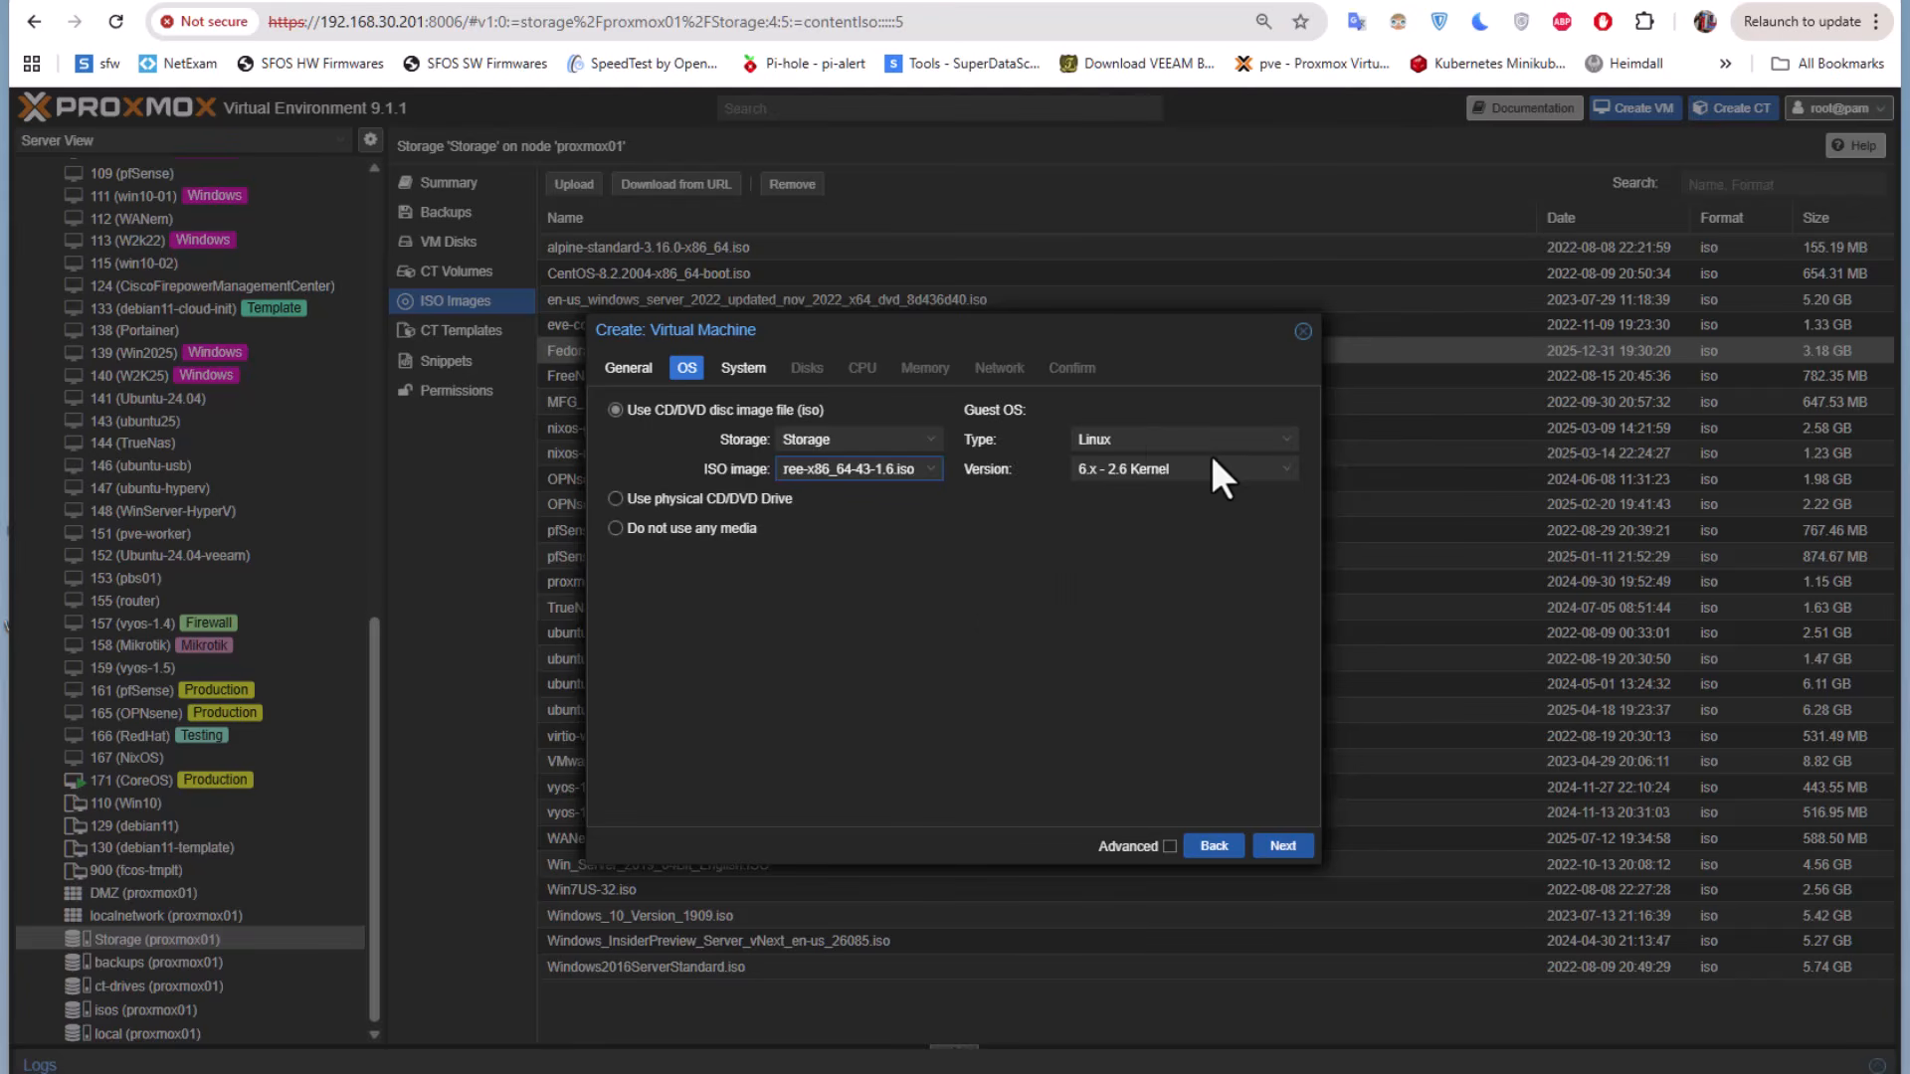
{"action": "left_click", "coordinate": [1289, 472]}
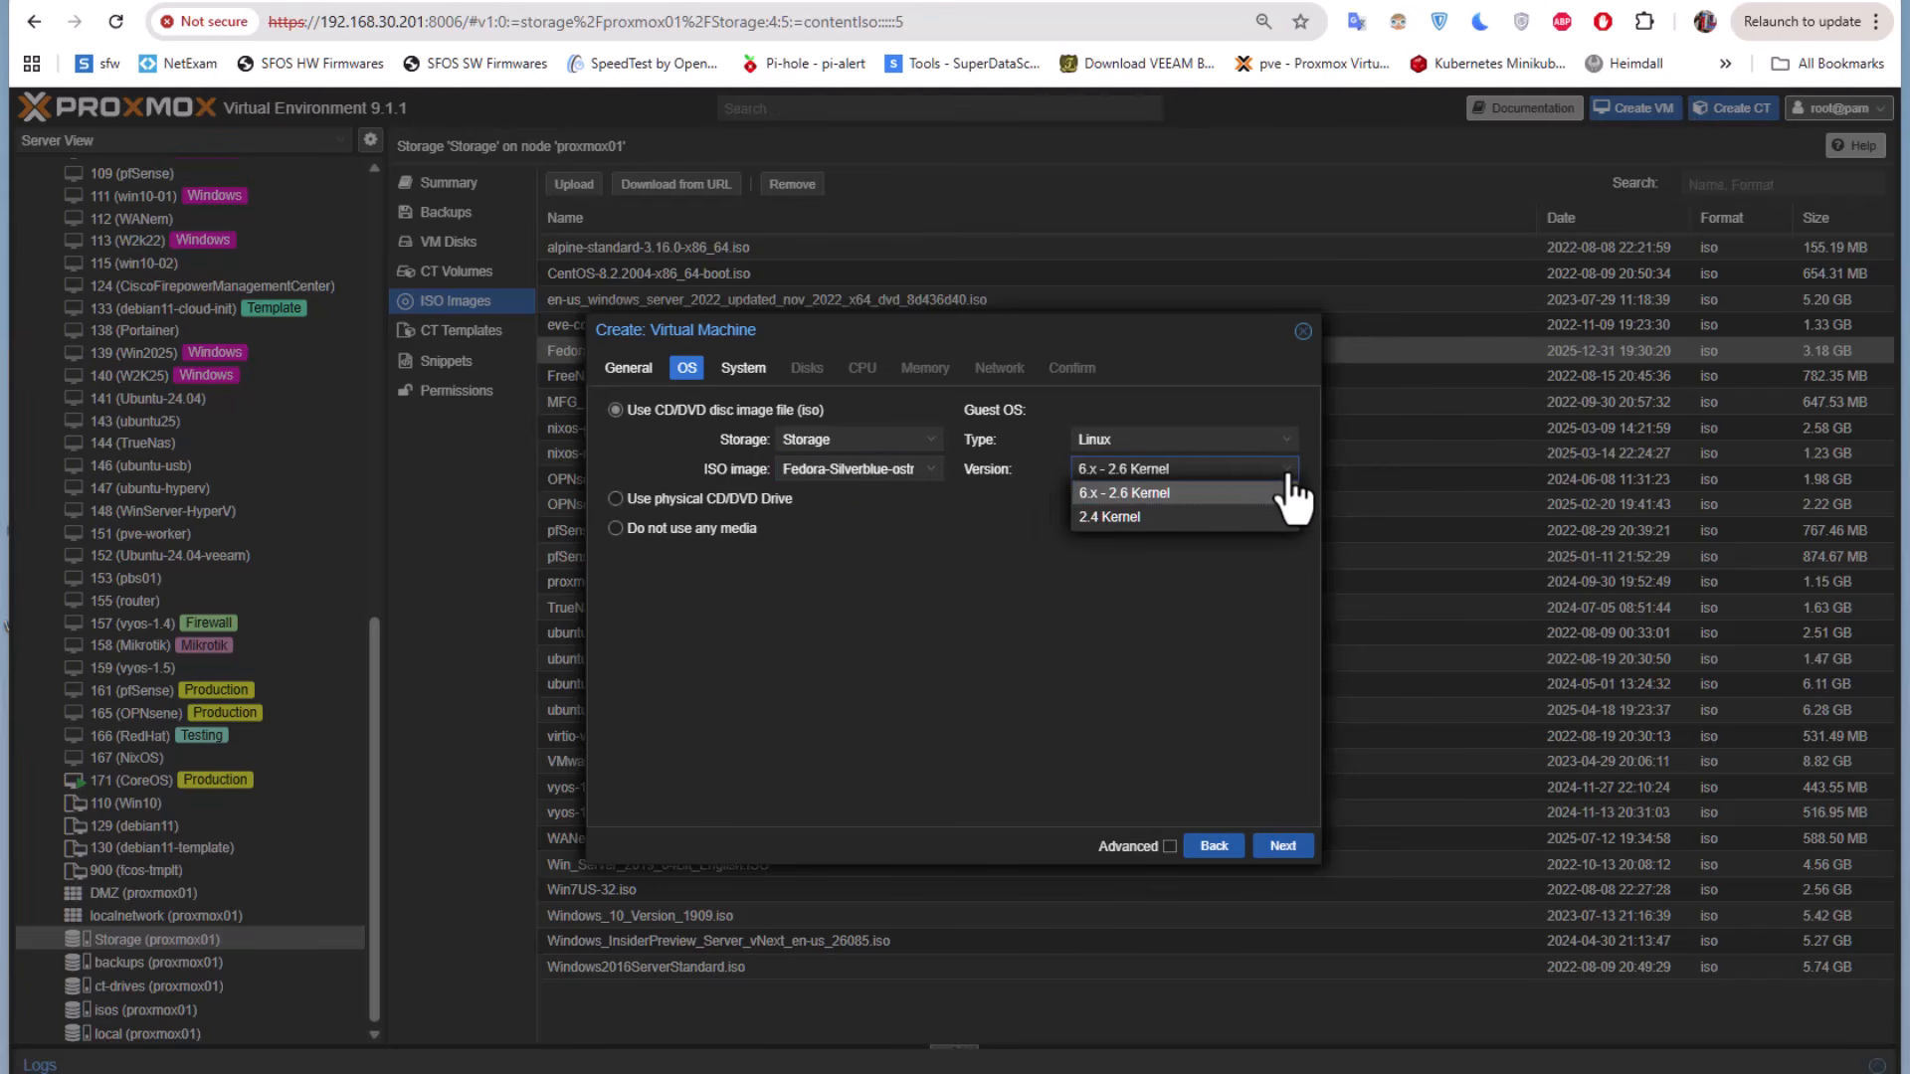
{"action": "left_click", "coordinate": [1291, 475]}
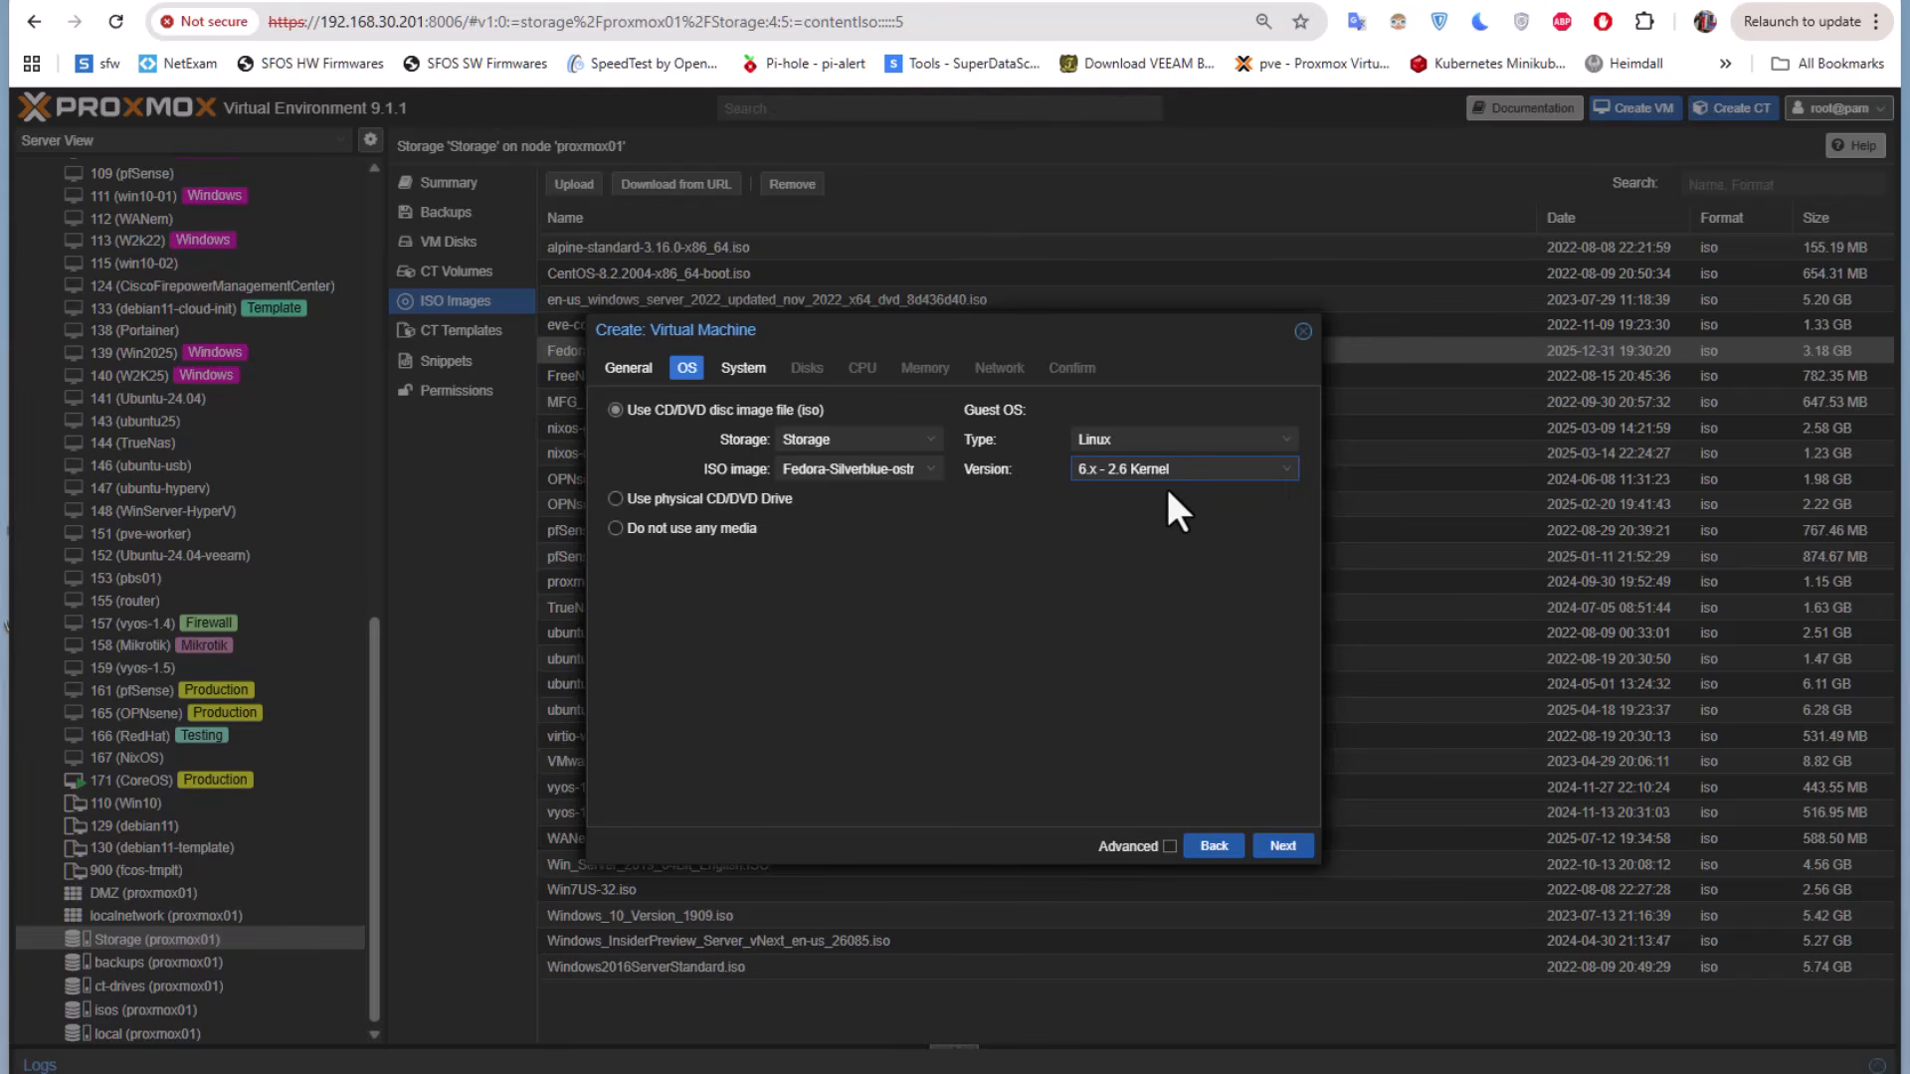
{"action": "left_click", "coordinate": [1293, 854]}
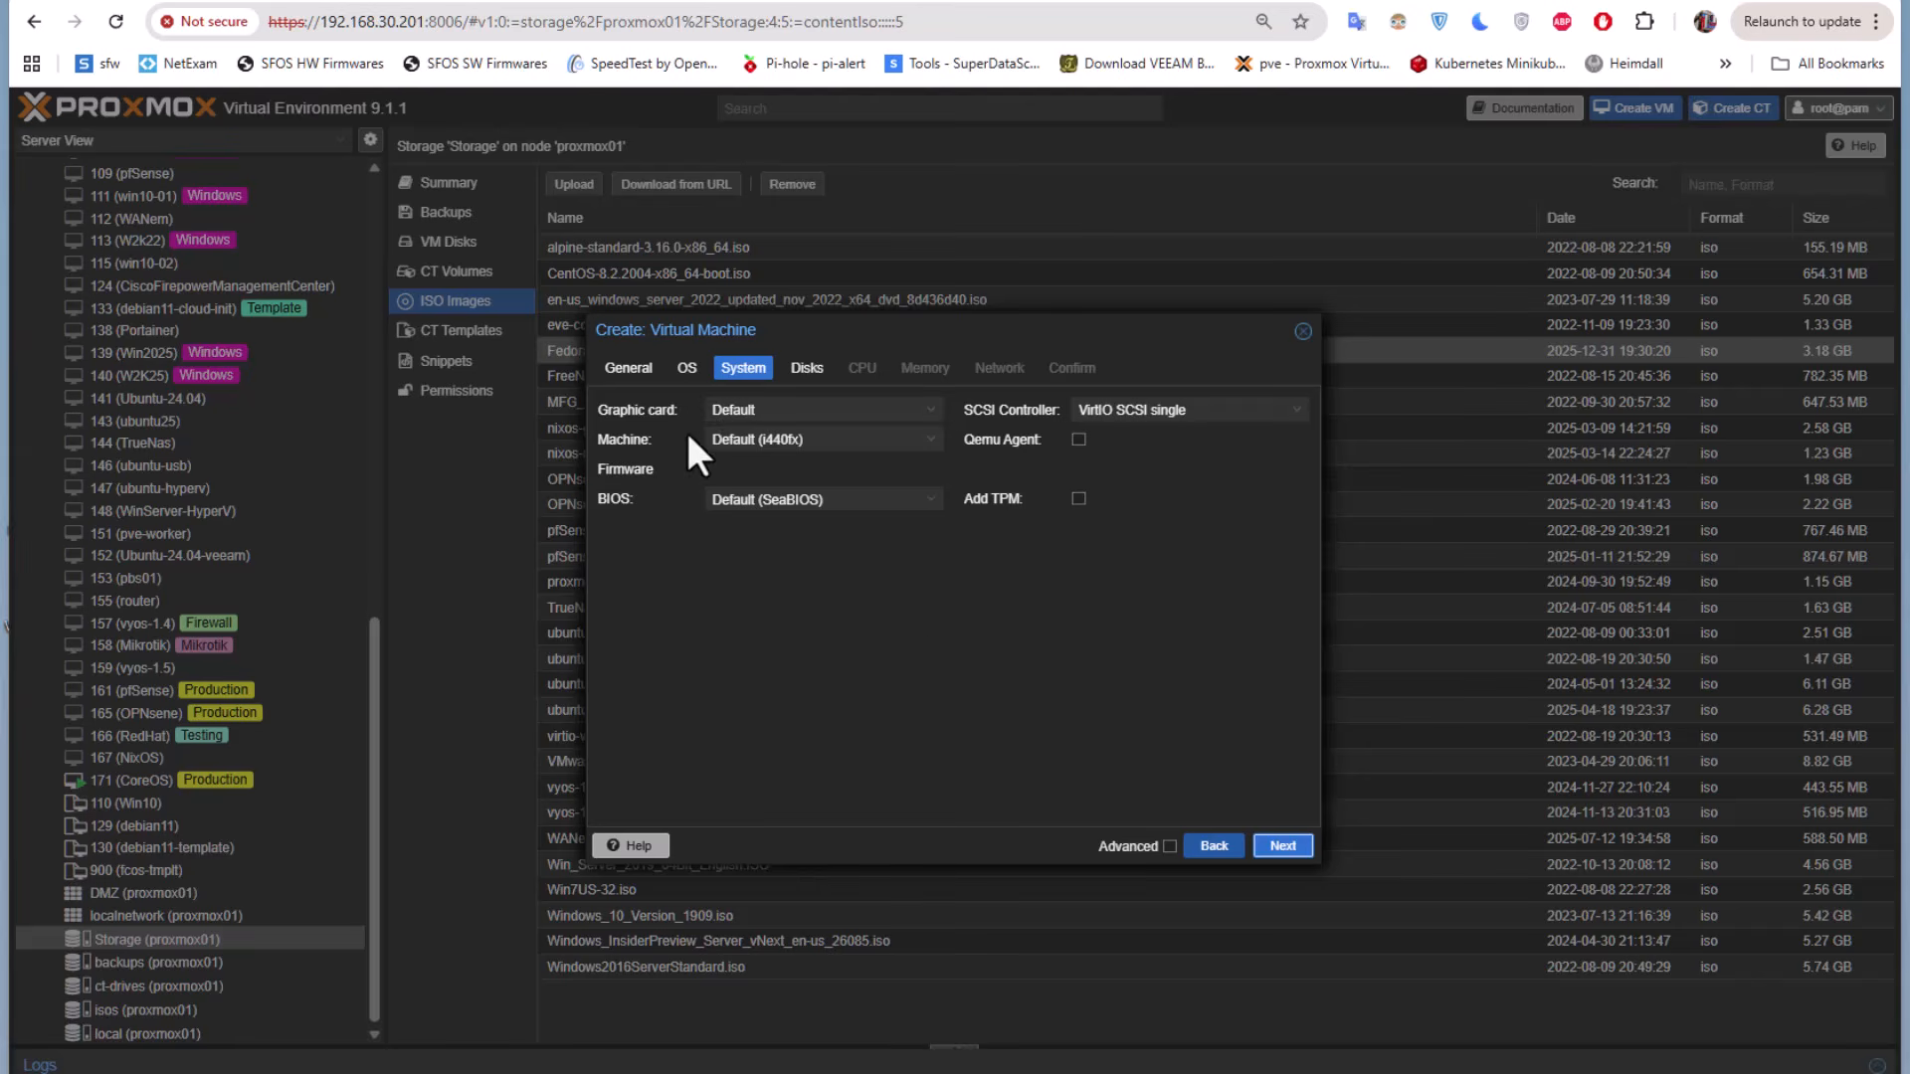
{"action": "left_click", "coordinate": [1283, 848]}
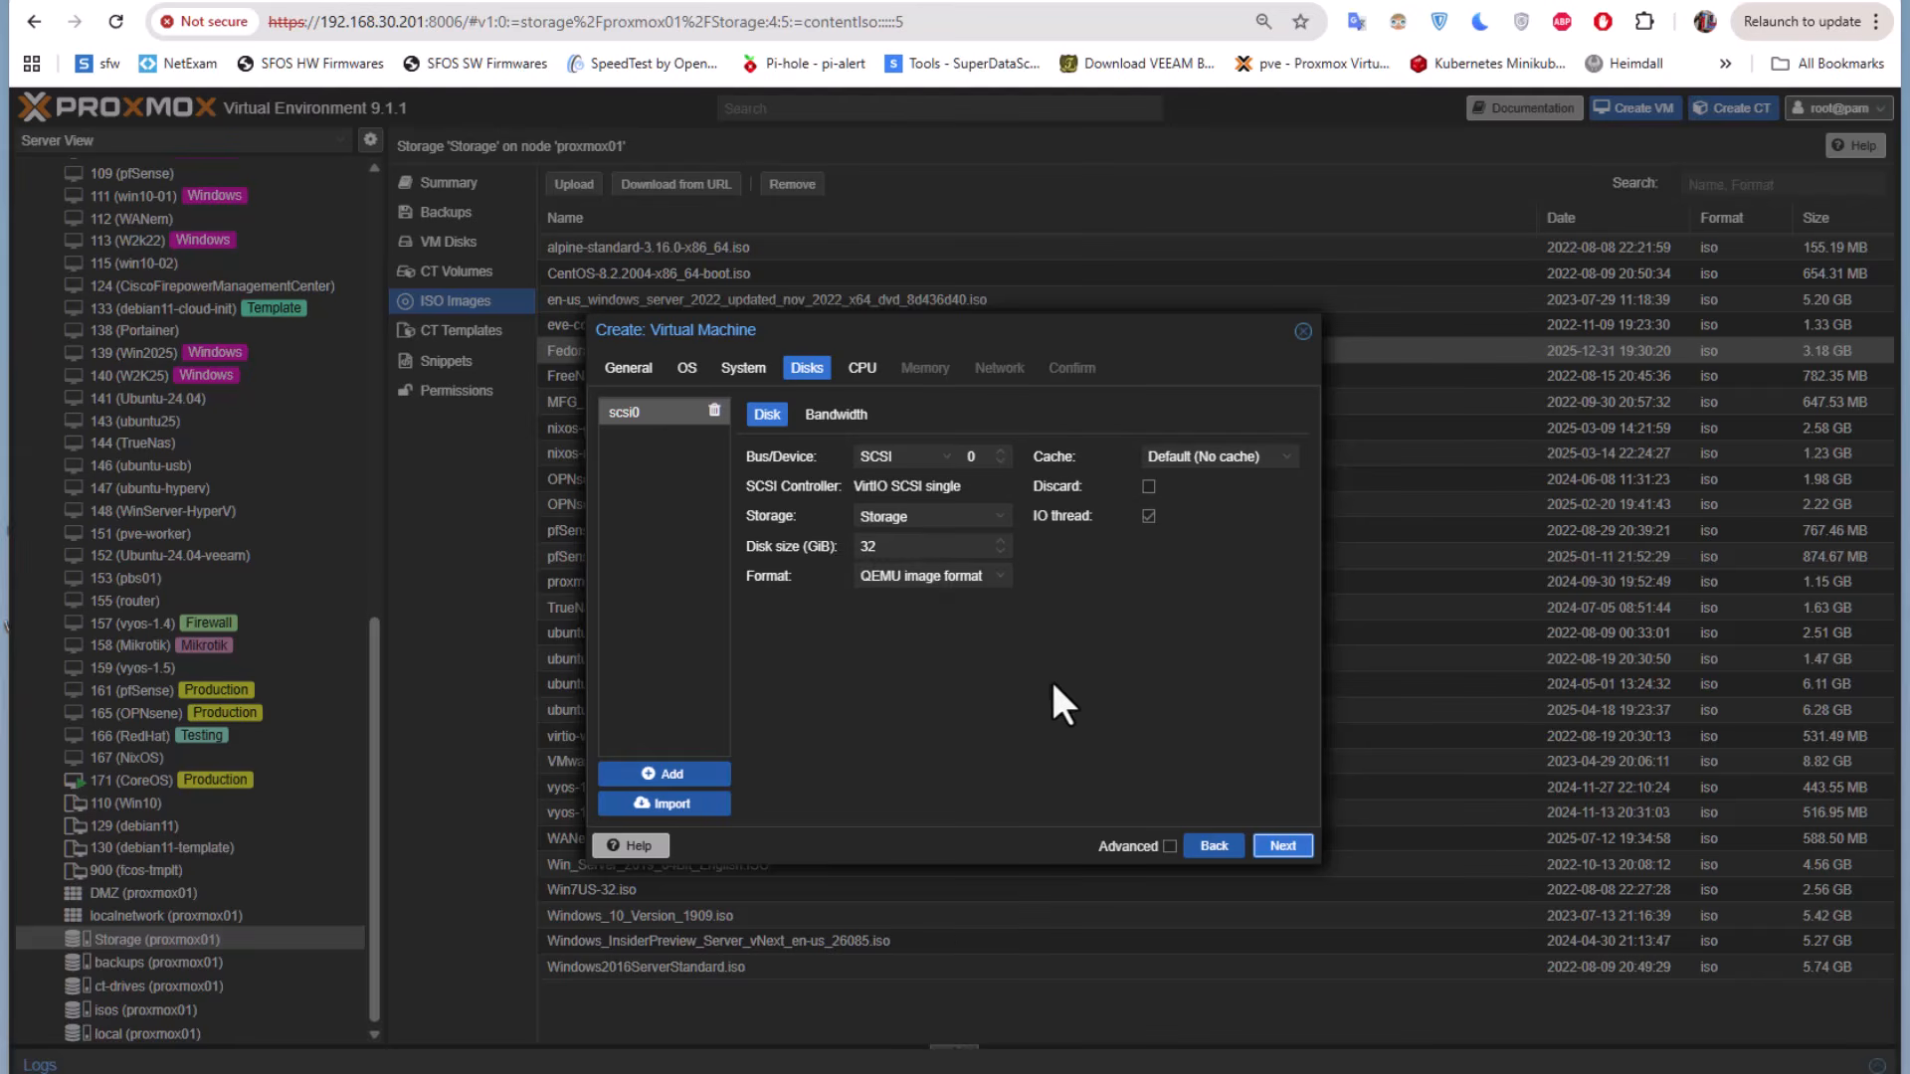
Keep the default 32 GiB disk and give the virtual machine 2 CPU cores of type host
{"action": "left_click", "coordinate": [1289, 847]}
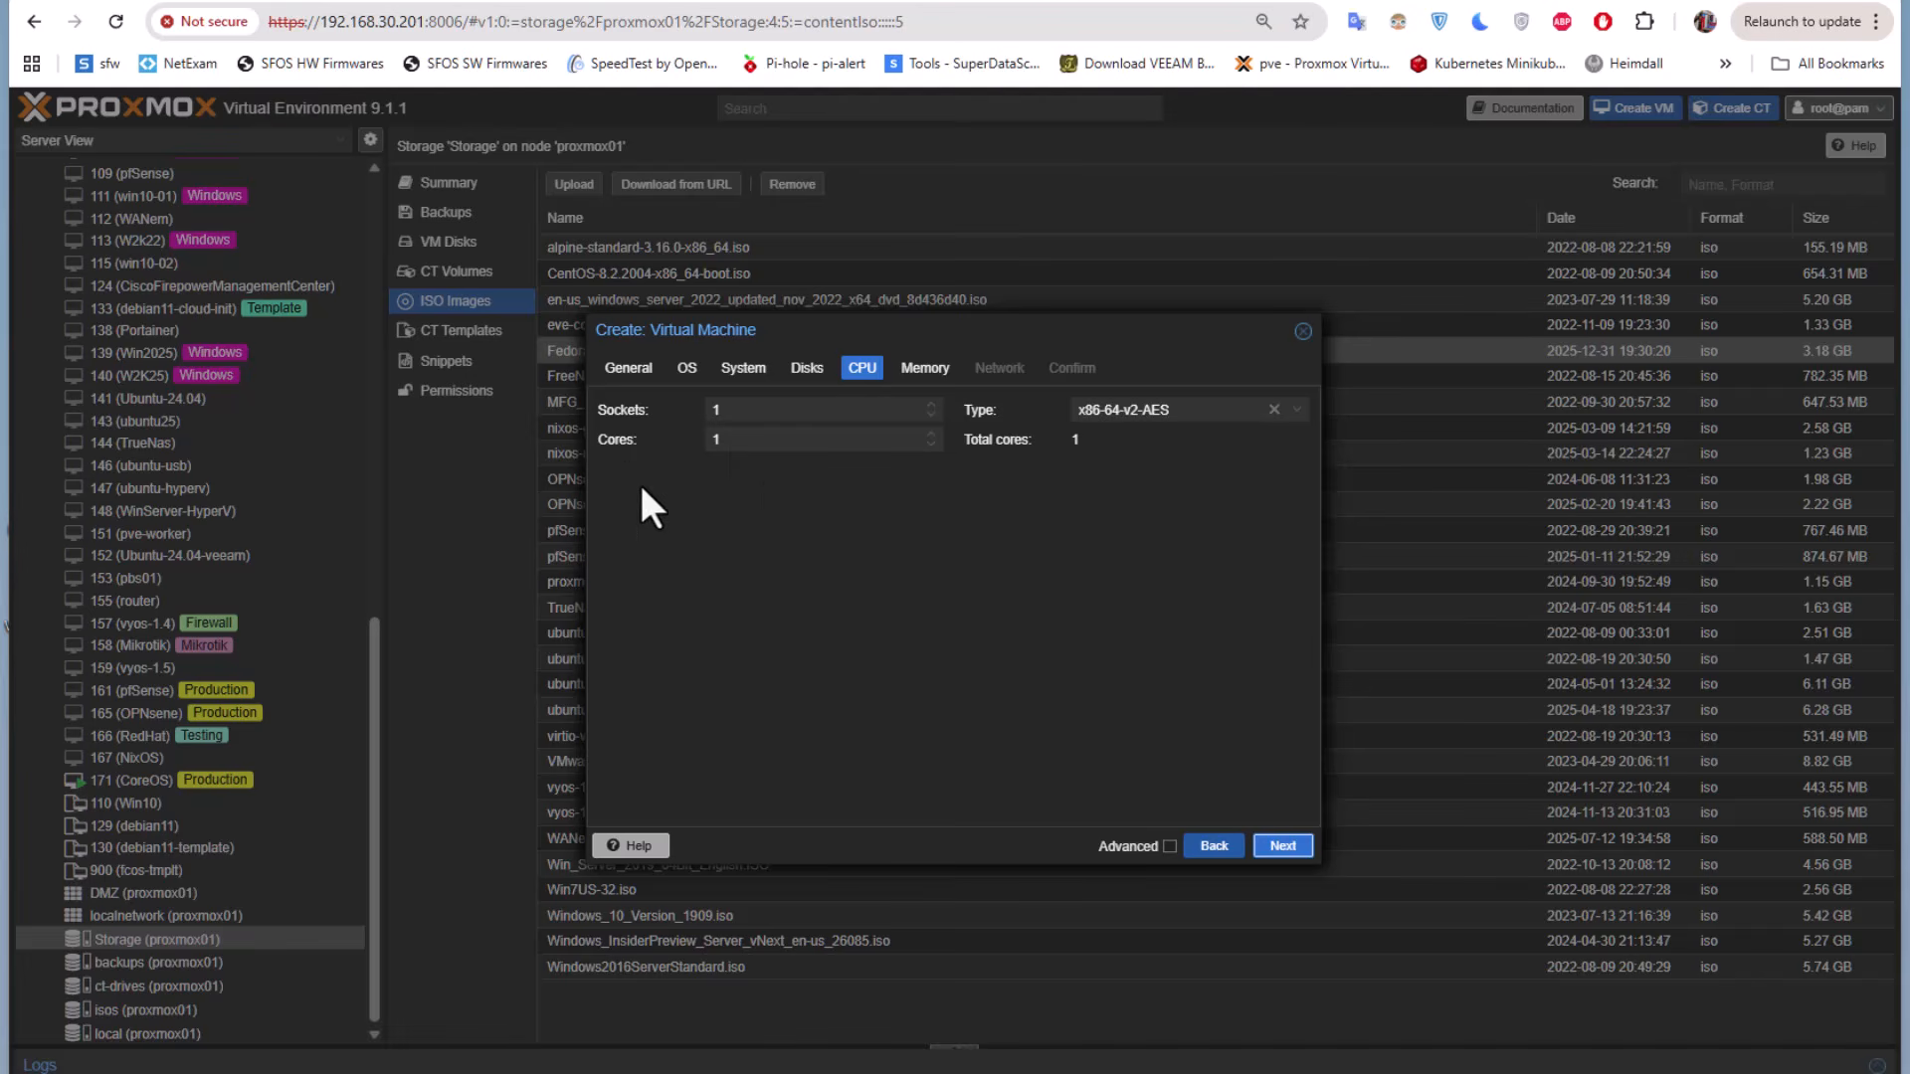
{"action": "left_click", "coordinate": [932, 435]}
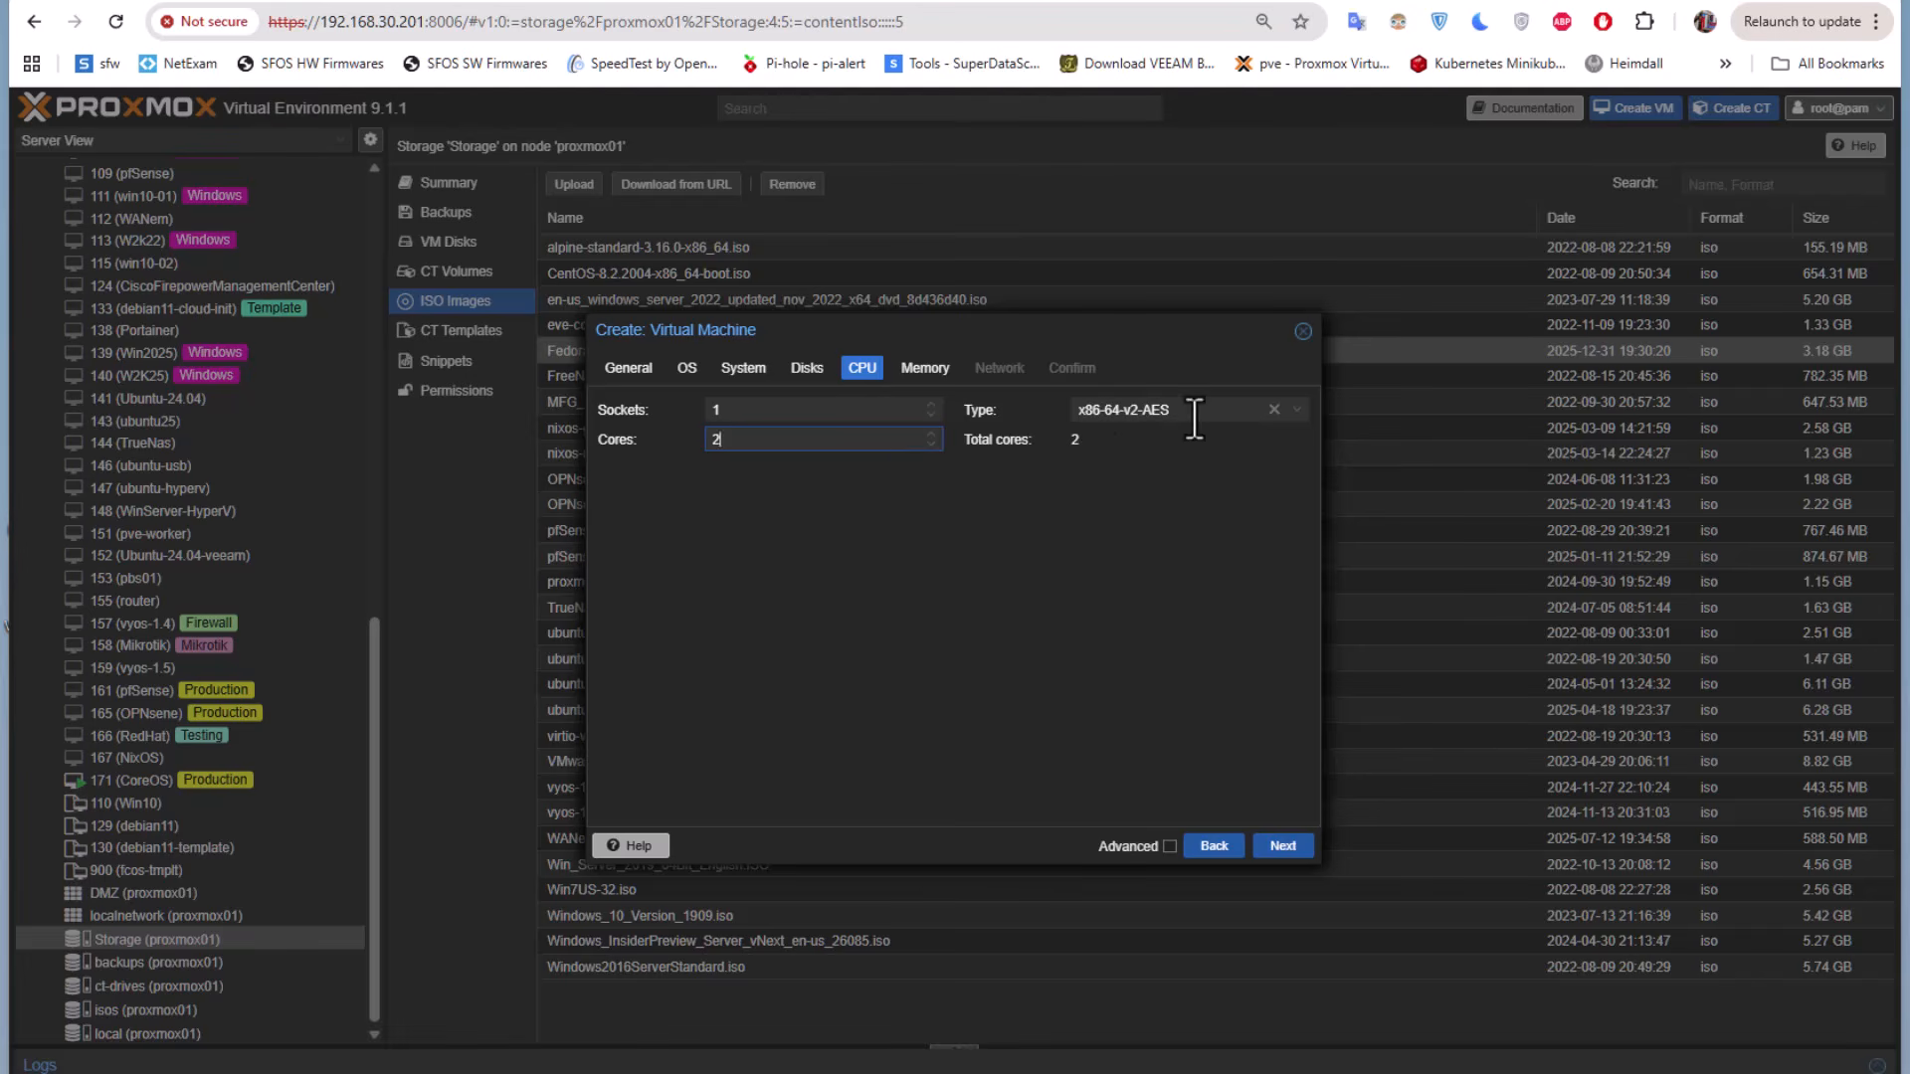
{"action": "left_click", "coordinate": [1305, 414]}
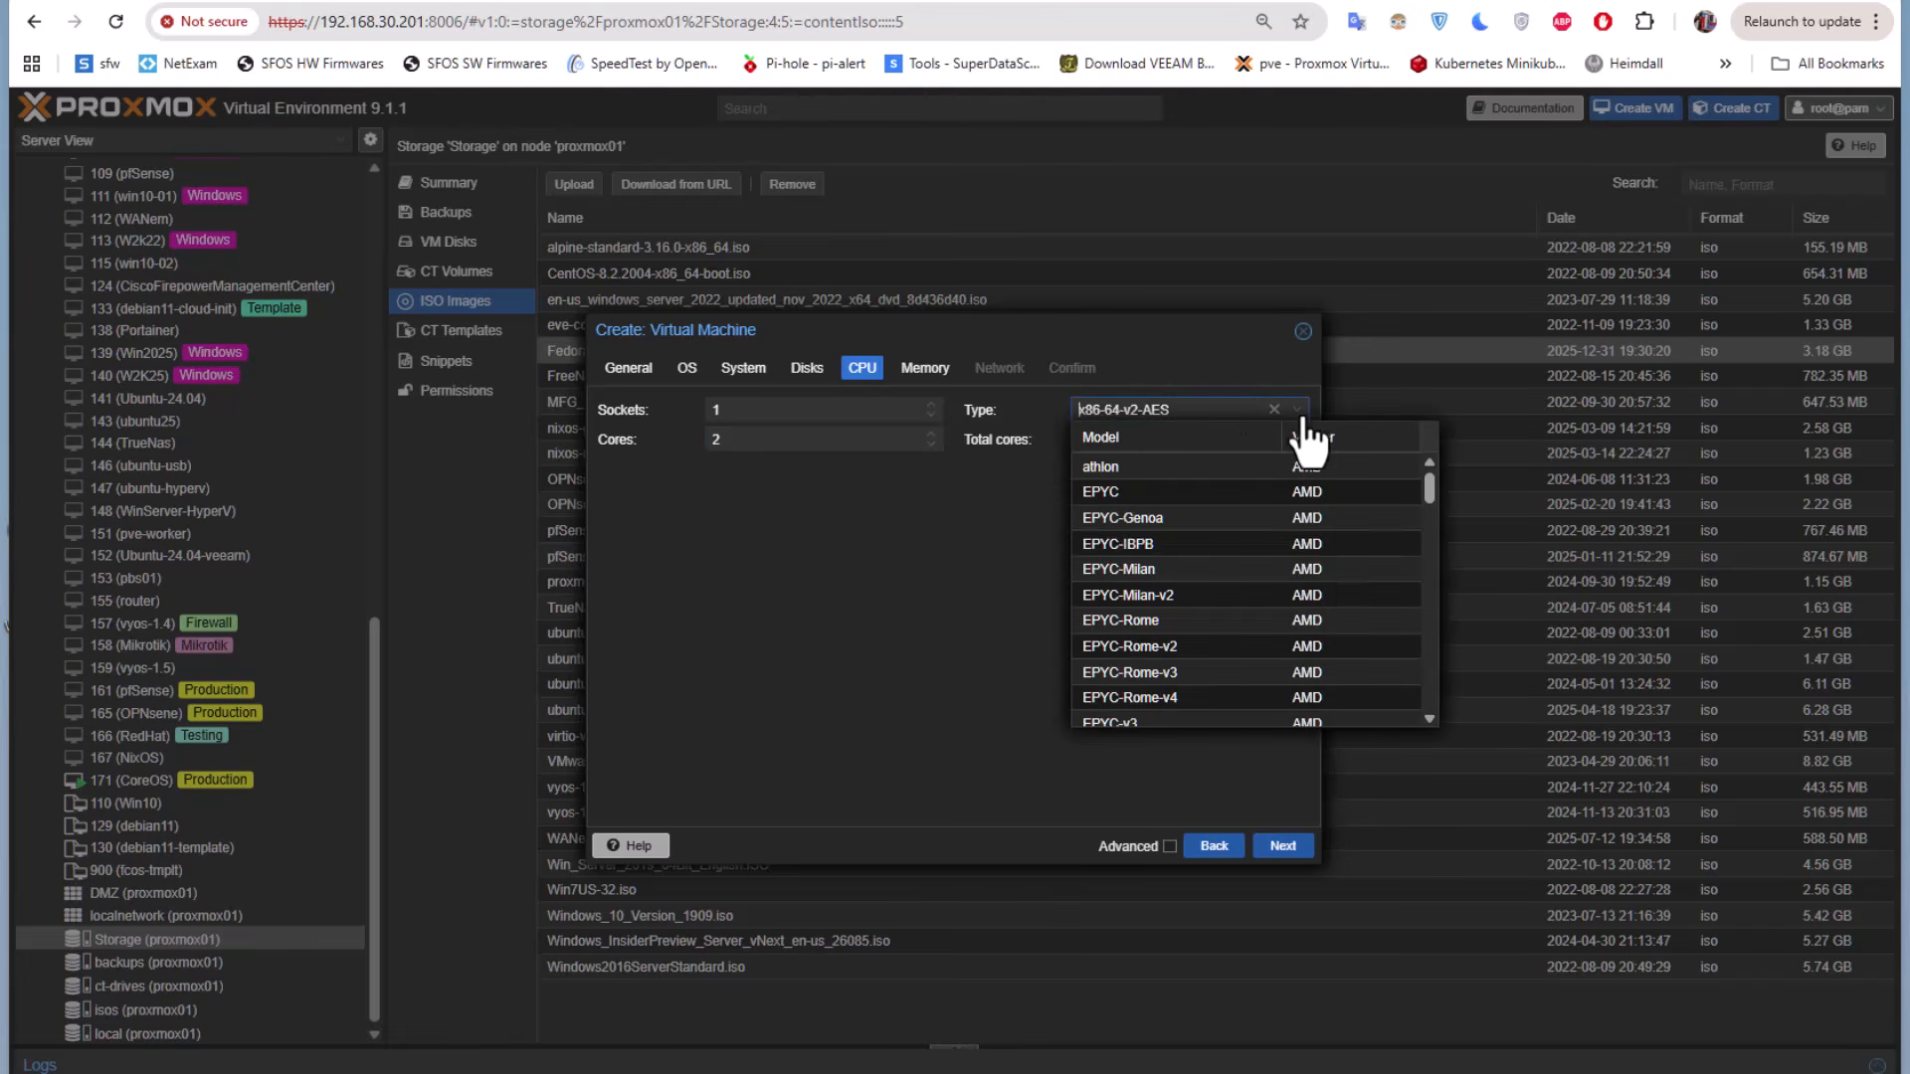
{"action": "left_click_drag", "start_coordinate": [1431, 497], "coordinate": [1418, 704]}
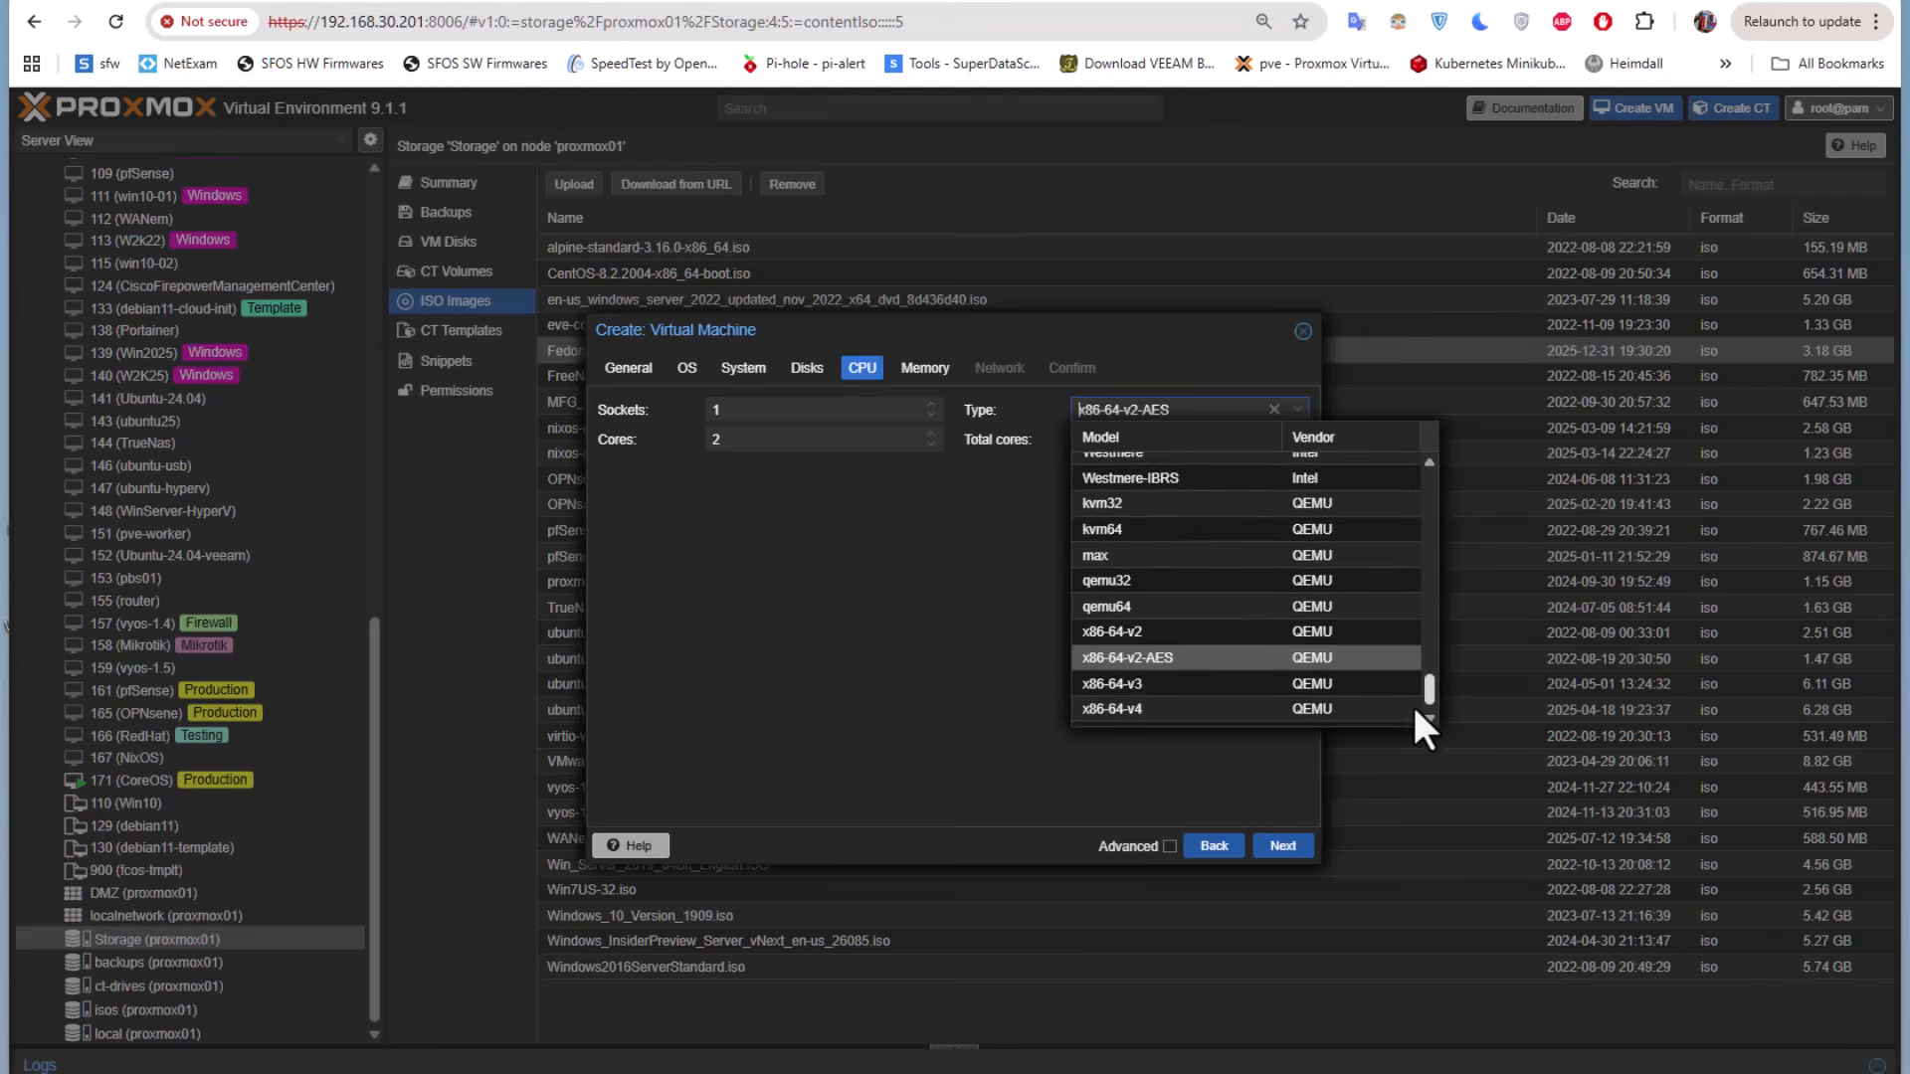
{"action": "left_click", "coordinate": [1156, 712]}
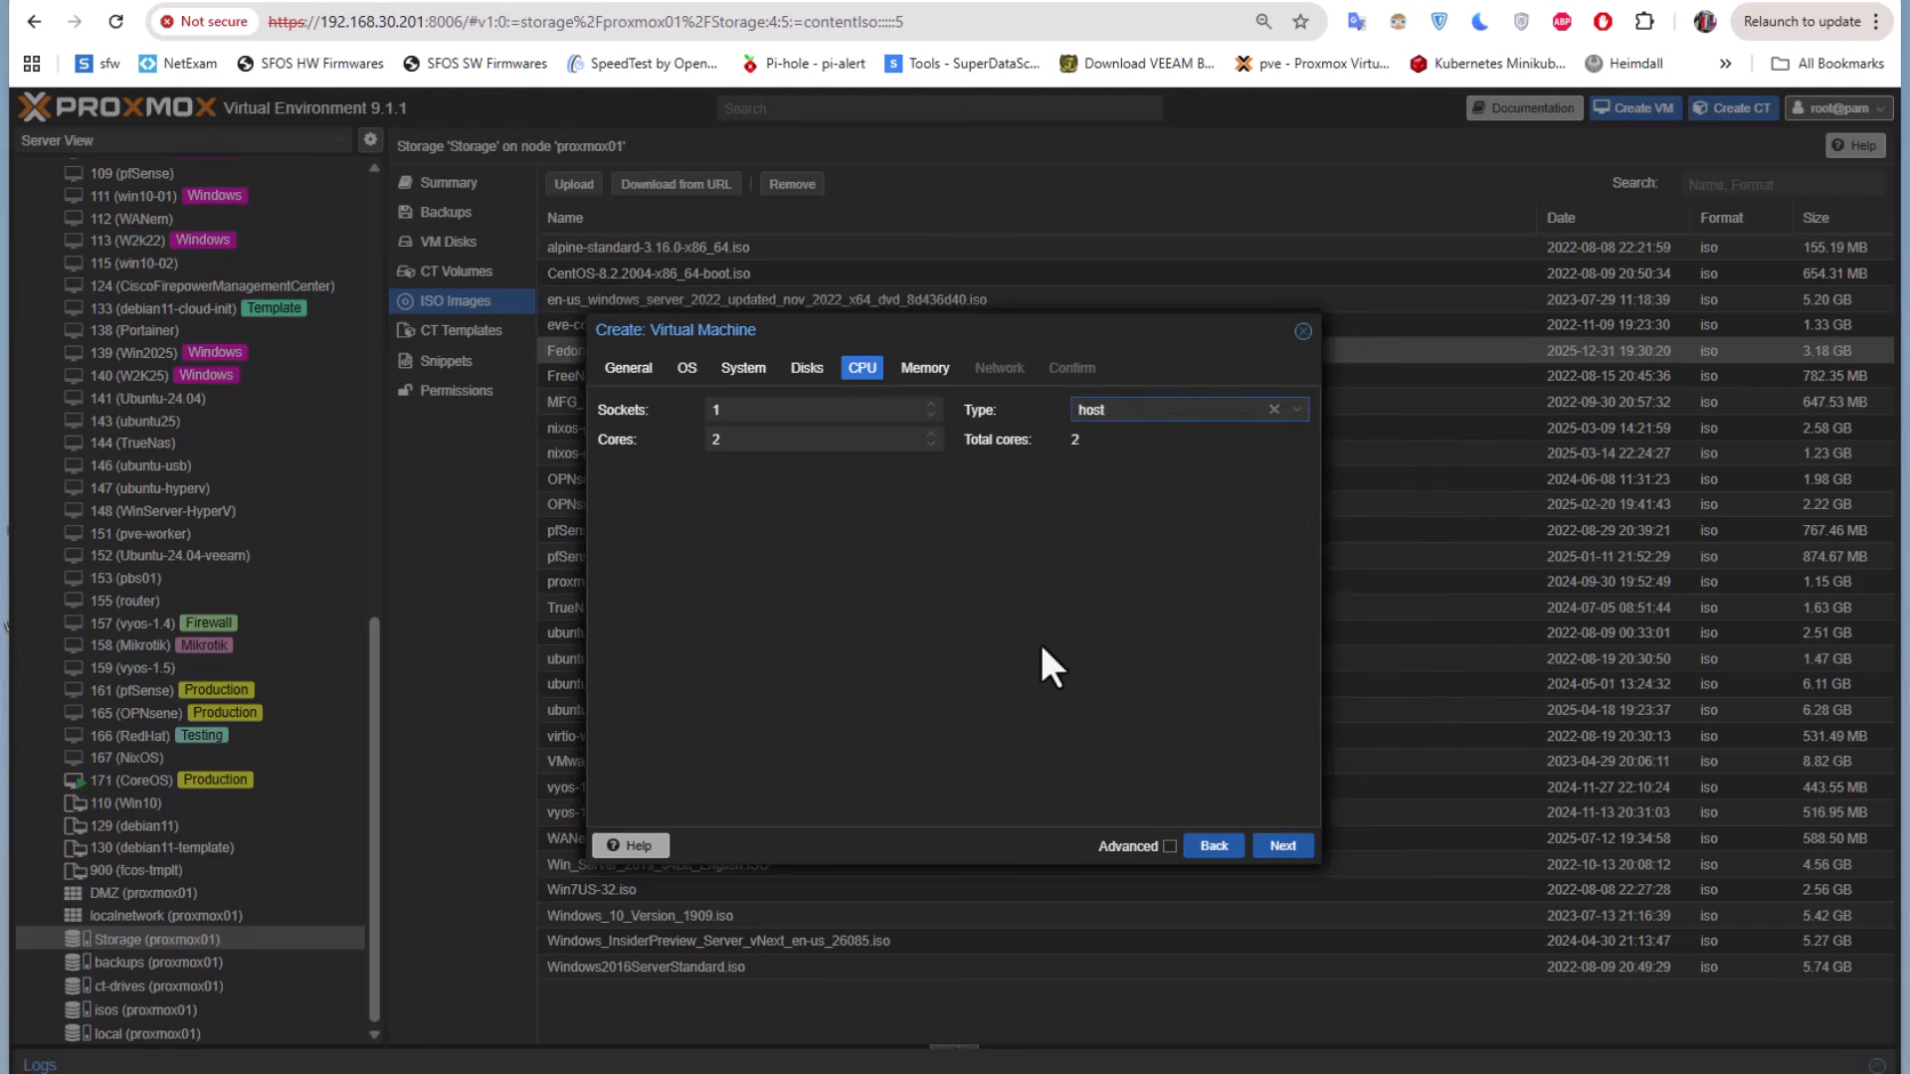
Set the virtual machine's memory to 4096 MiB
{"action": "left_click", "coordinate": [924, 368]}
{"action": "double_click", "coordinate": [799, 410]}
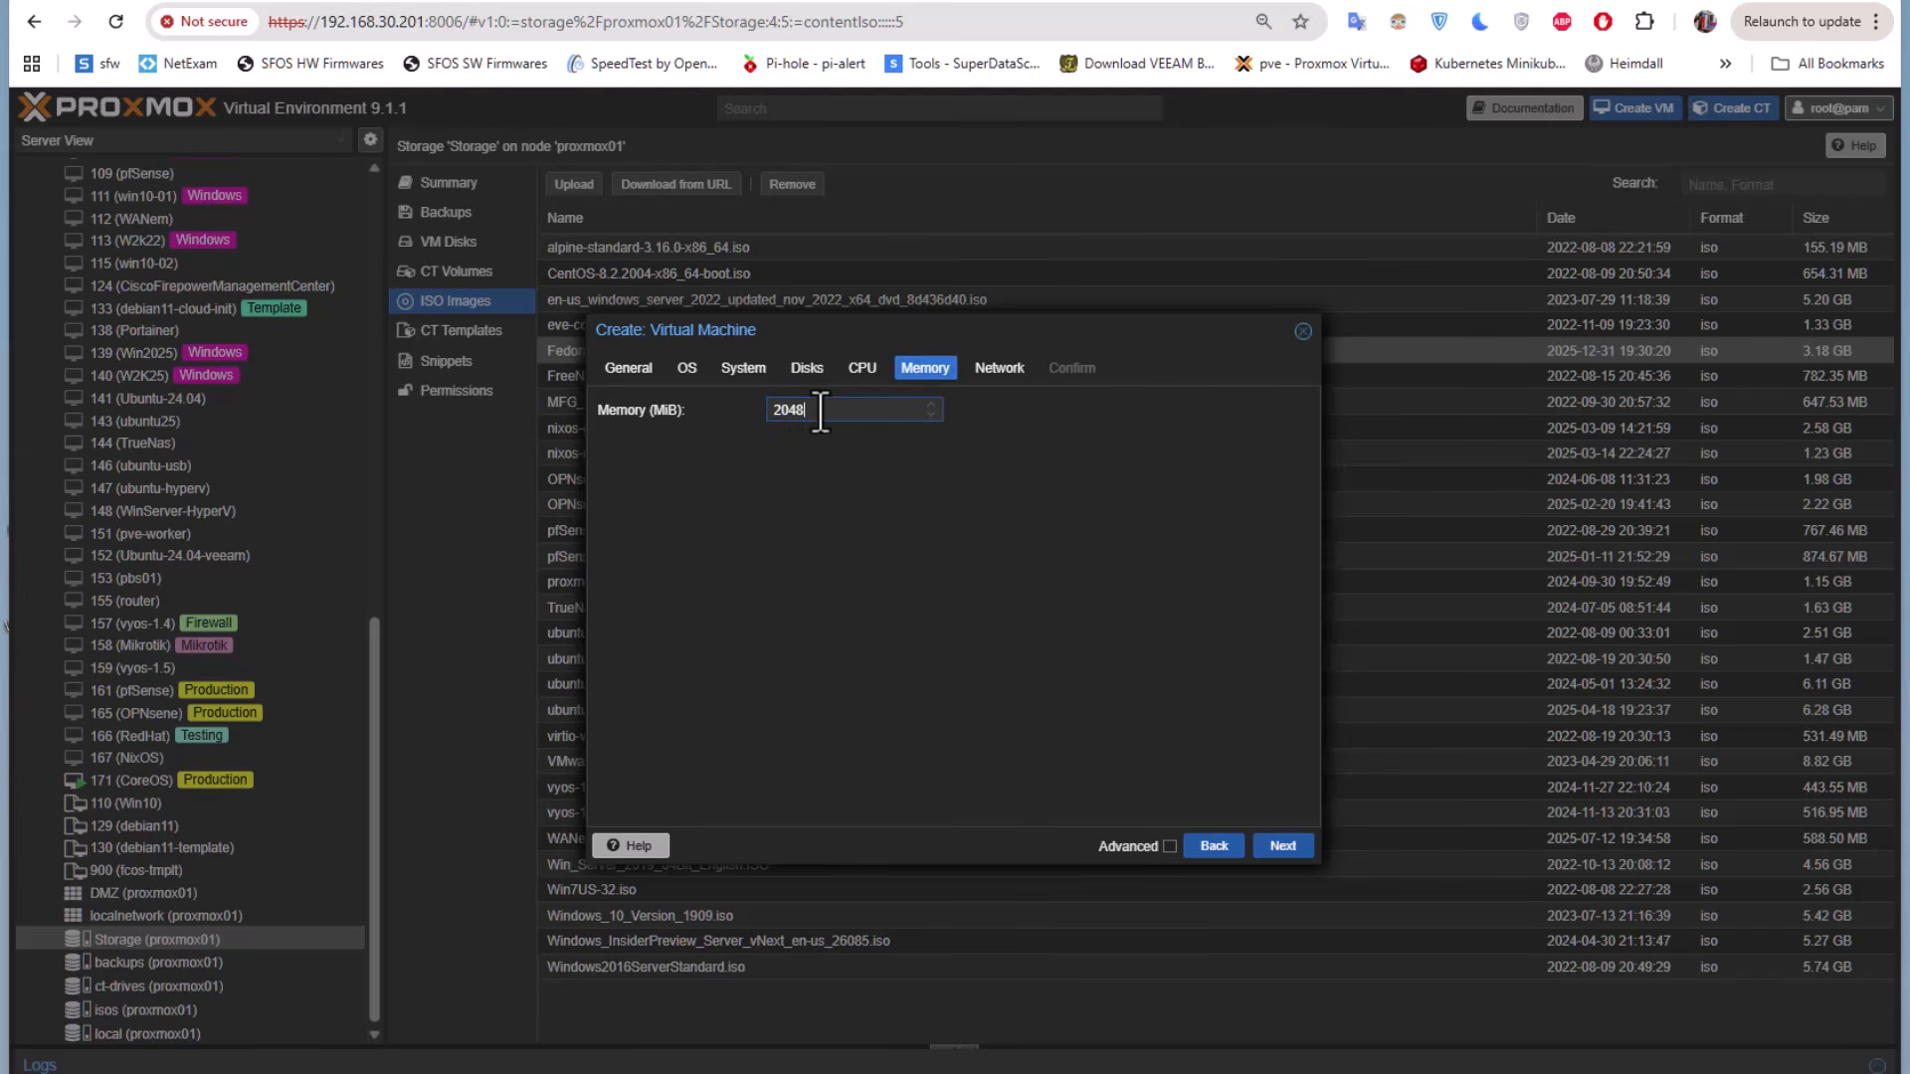
{"action": "type", "text": "4096"}
{"action": "left_click", "coordinate": [1280, 846]}
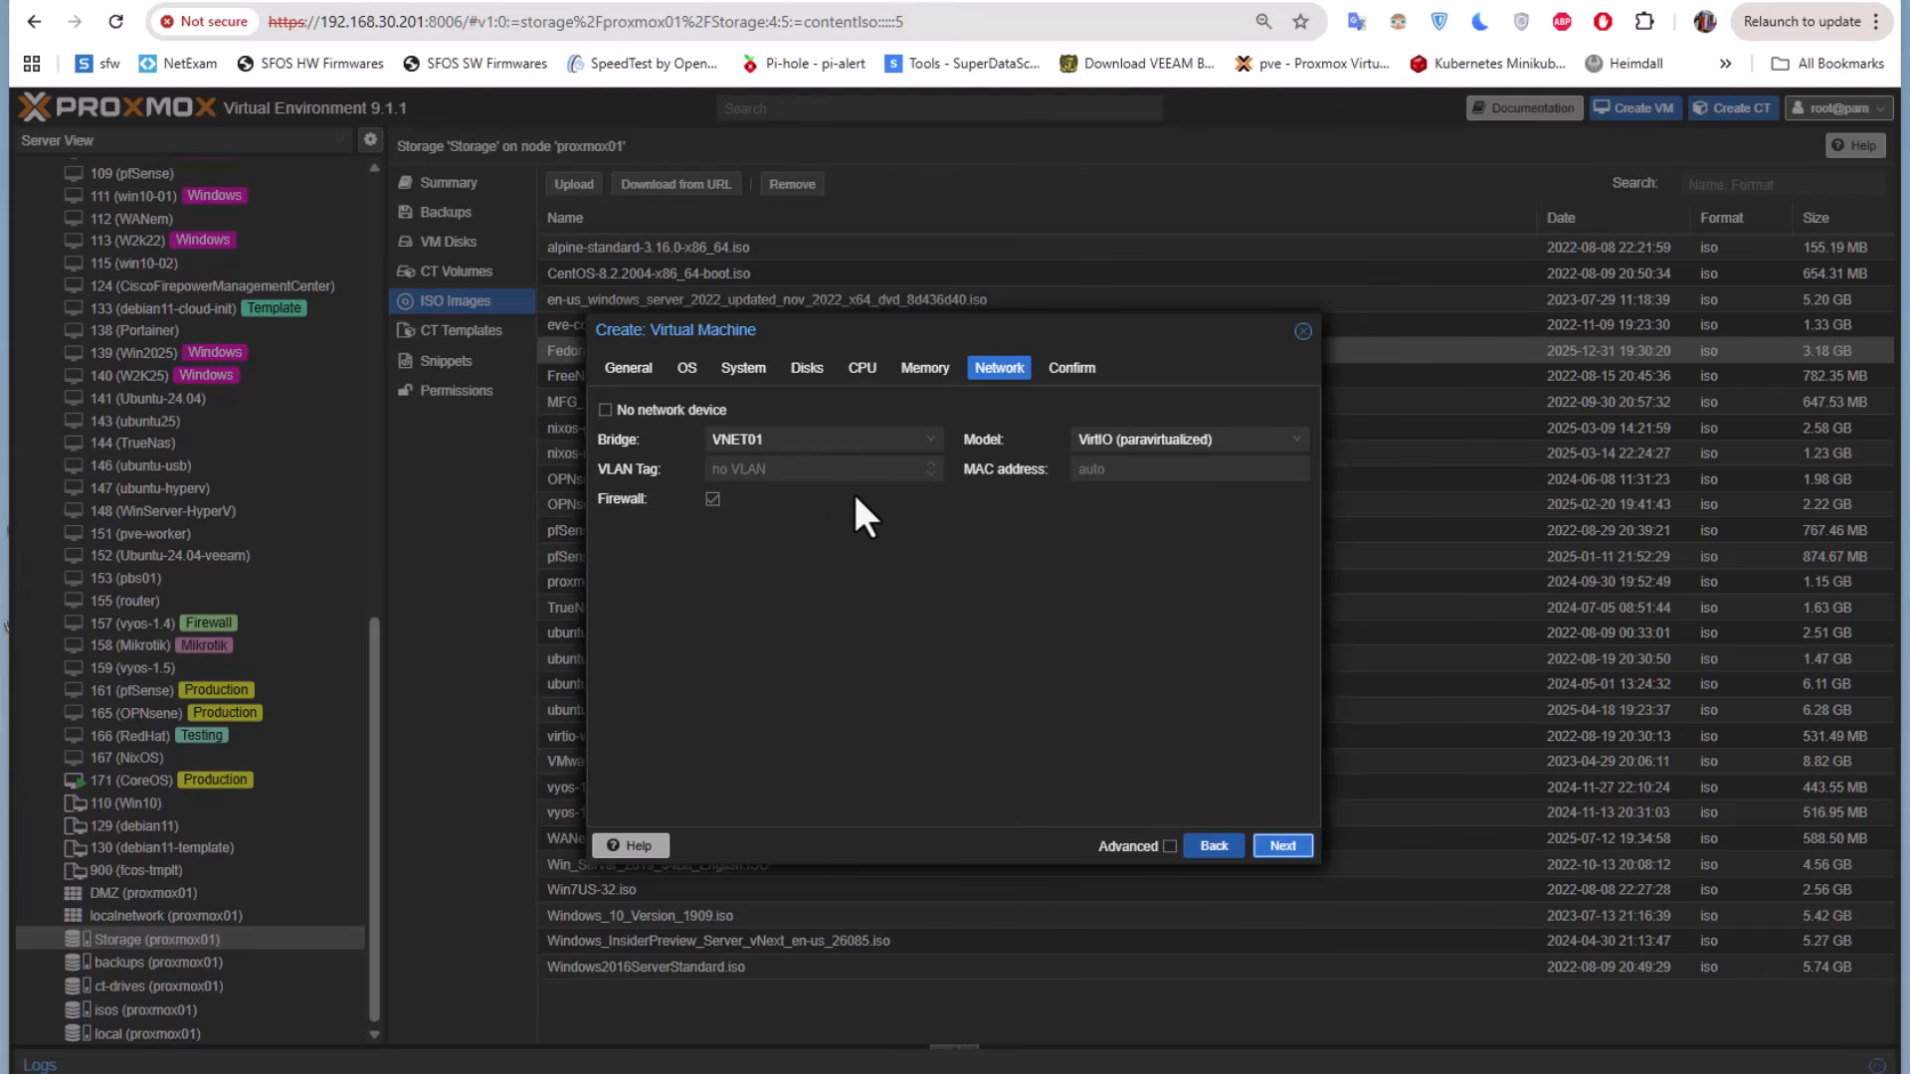
Connect the network device to bridge vmbr1 with VLAN tag 30 and finish creating the virtual machine
{"action": "left_click", "coordinate": [931, 440]}
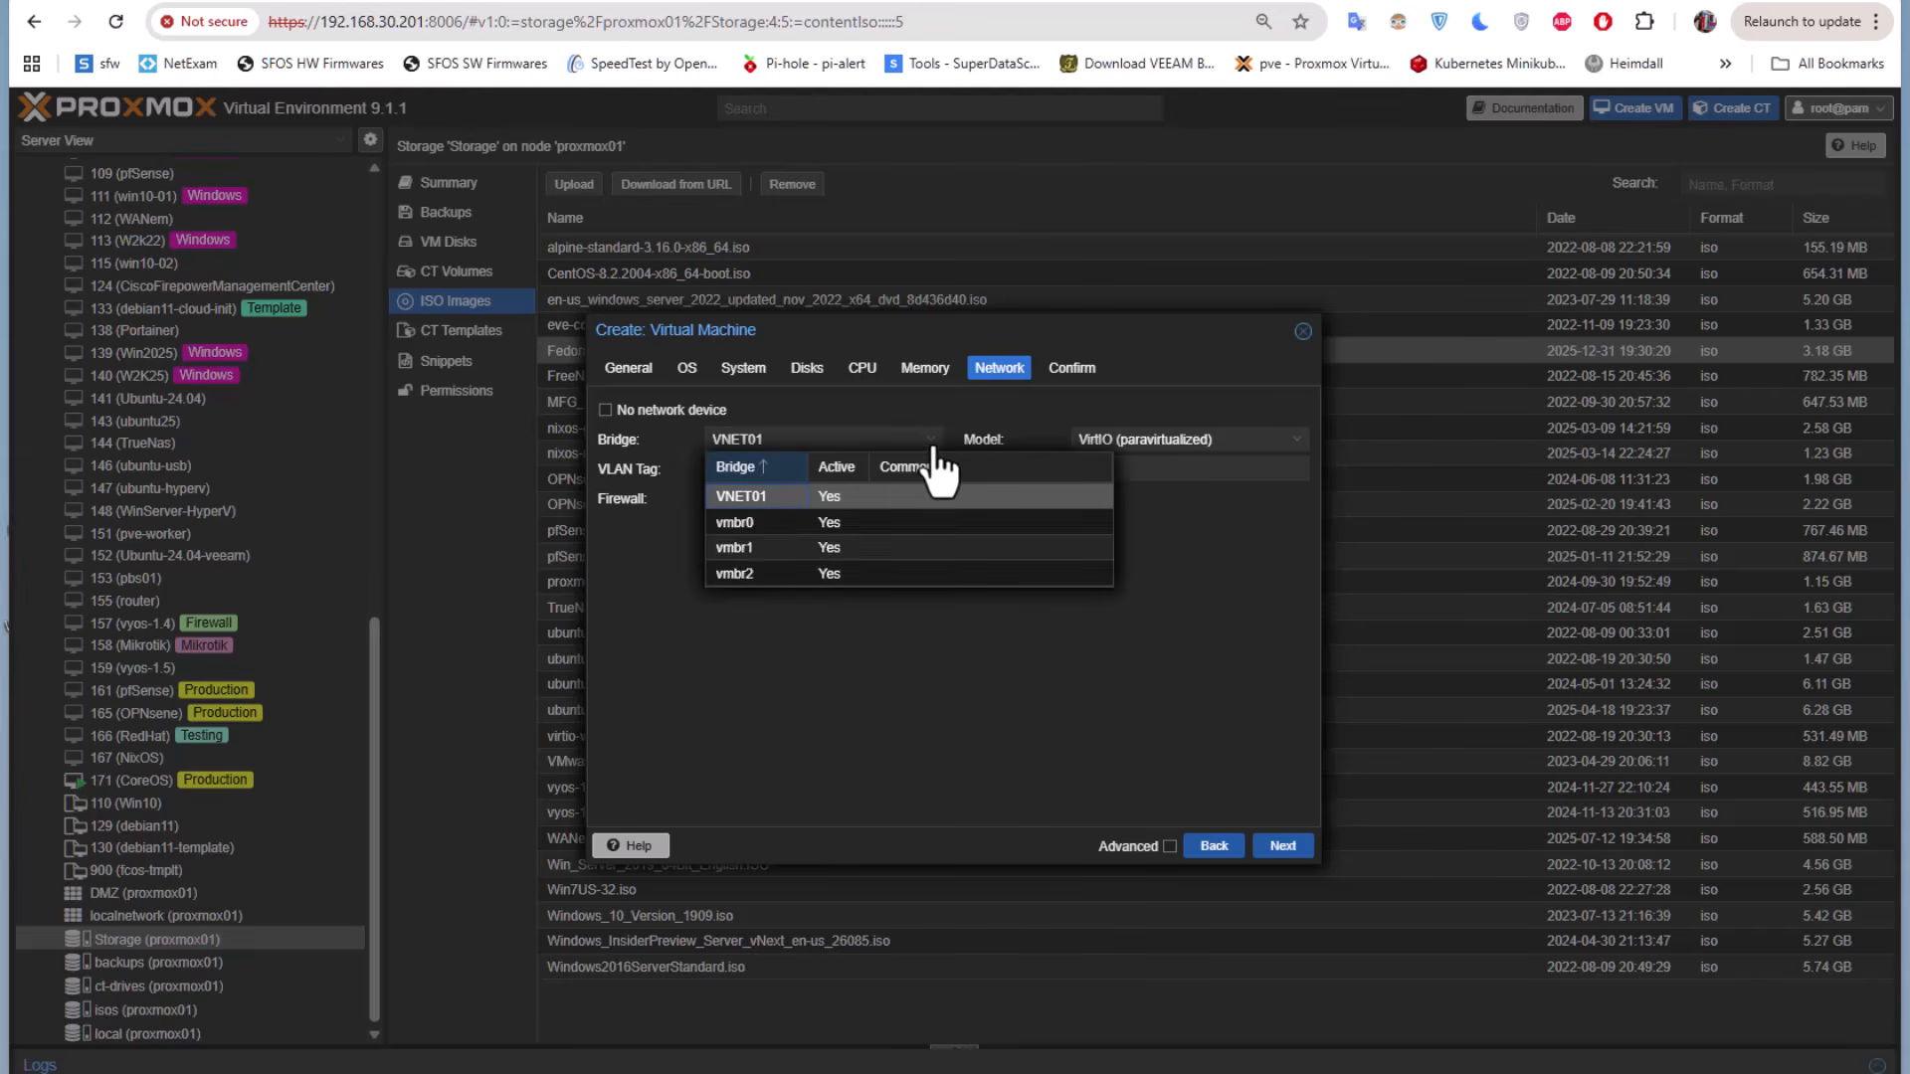
{"action": "left_click", "coordinate": [756, 546]}
{"action": "left_click", "coordinate": [743, 469]}
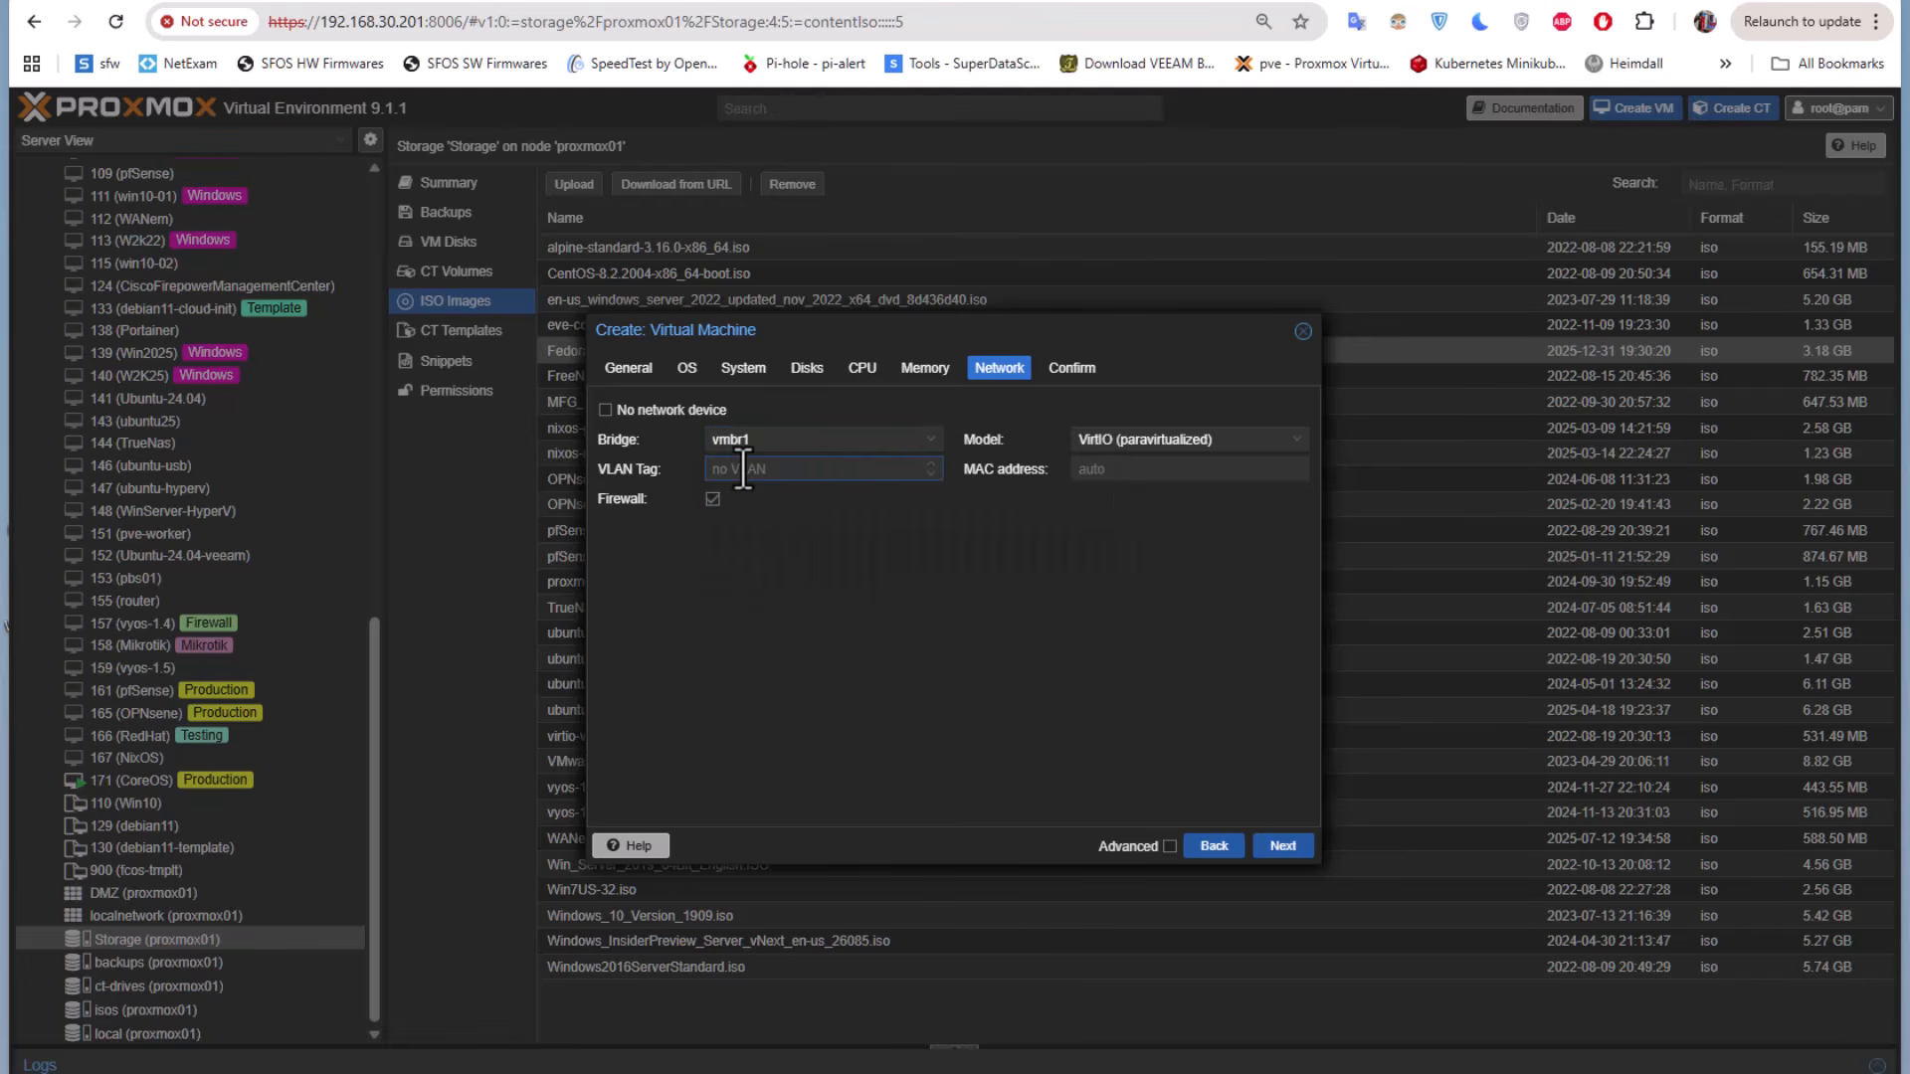
{"action": "type", "text": "30"}
{"action": "left_click", "coordinate": [1070, 368]}
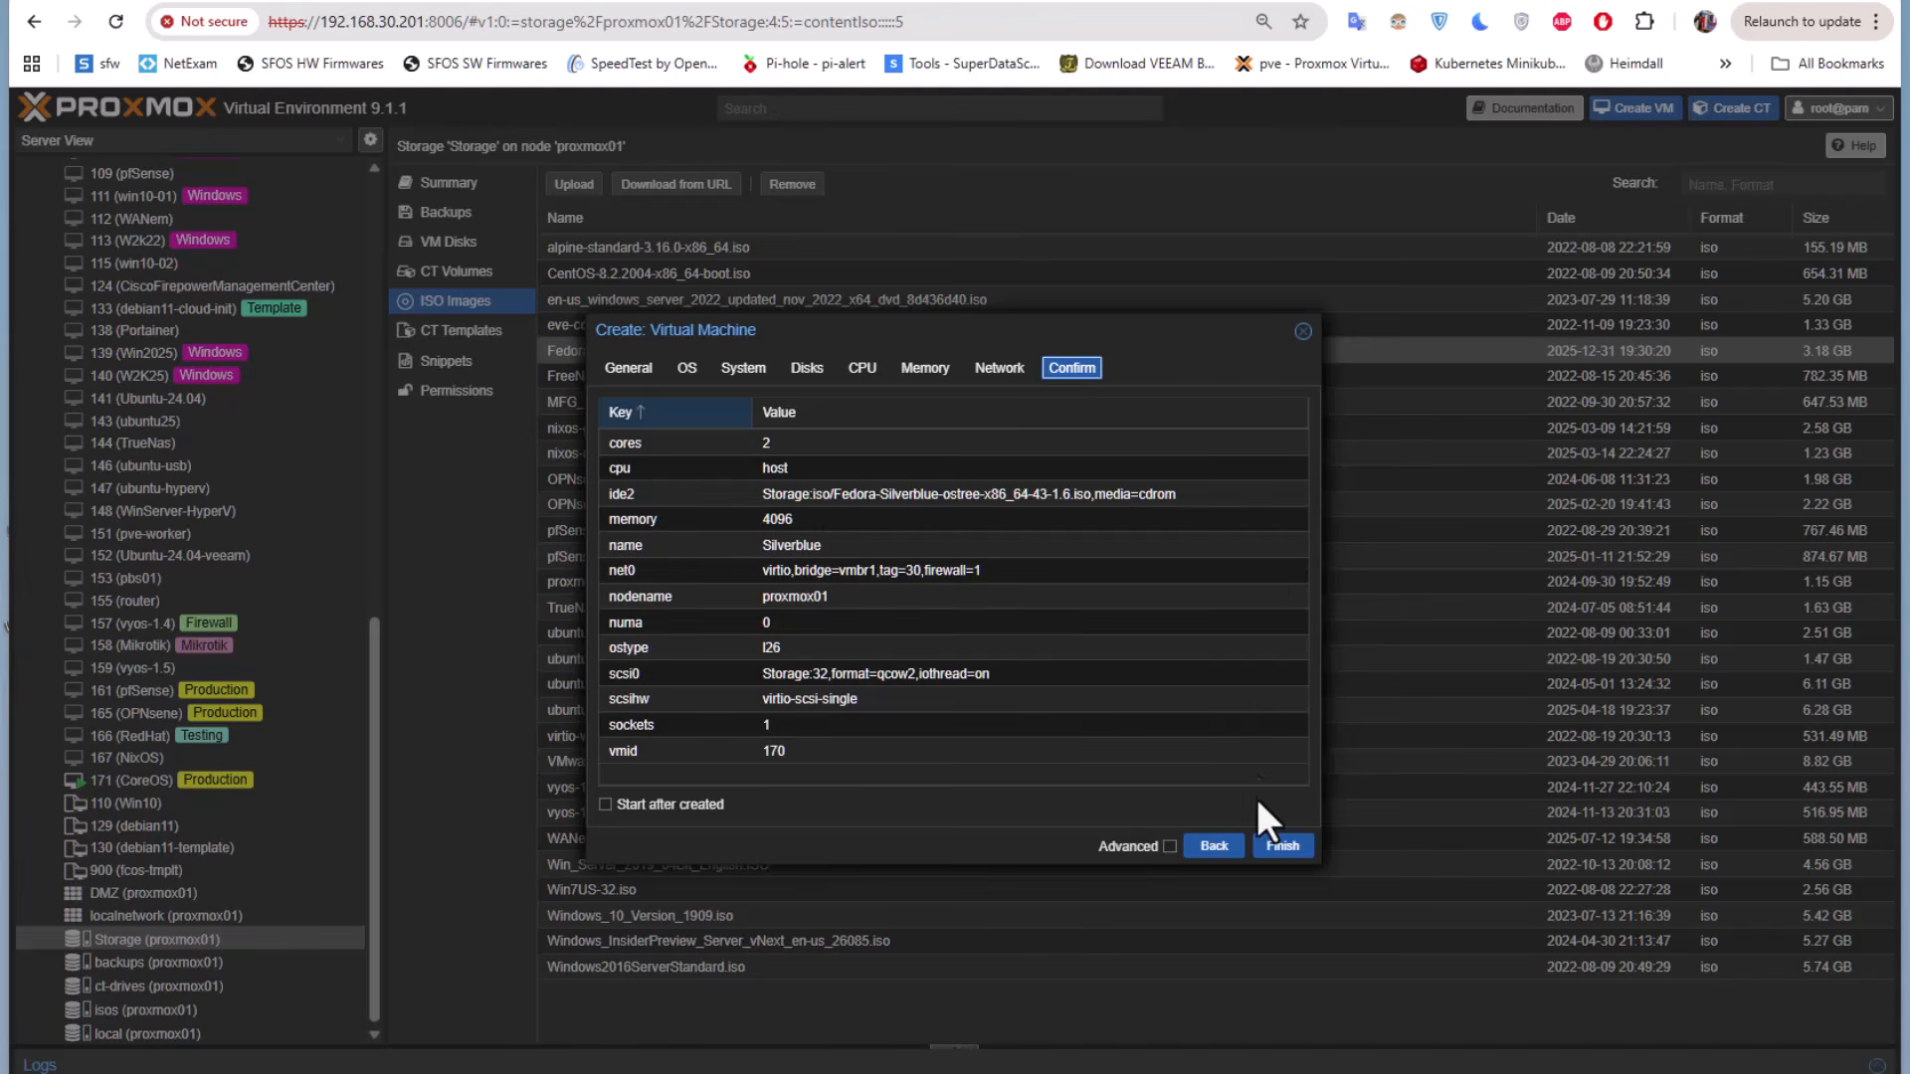
{"action": "left_click", "coordinate": [1281, 847]}
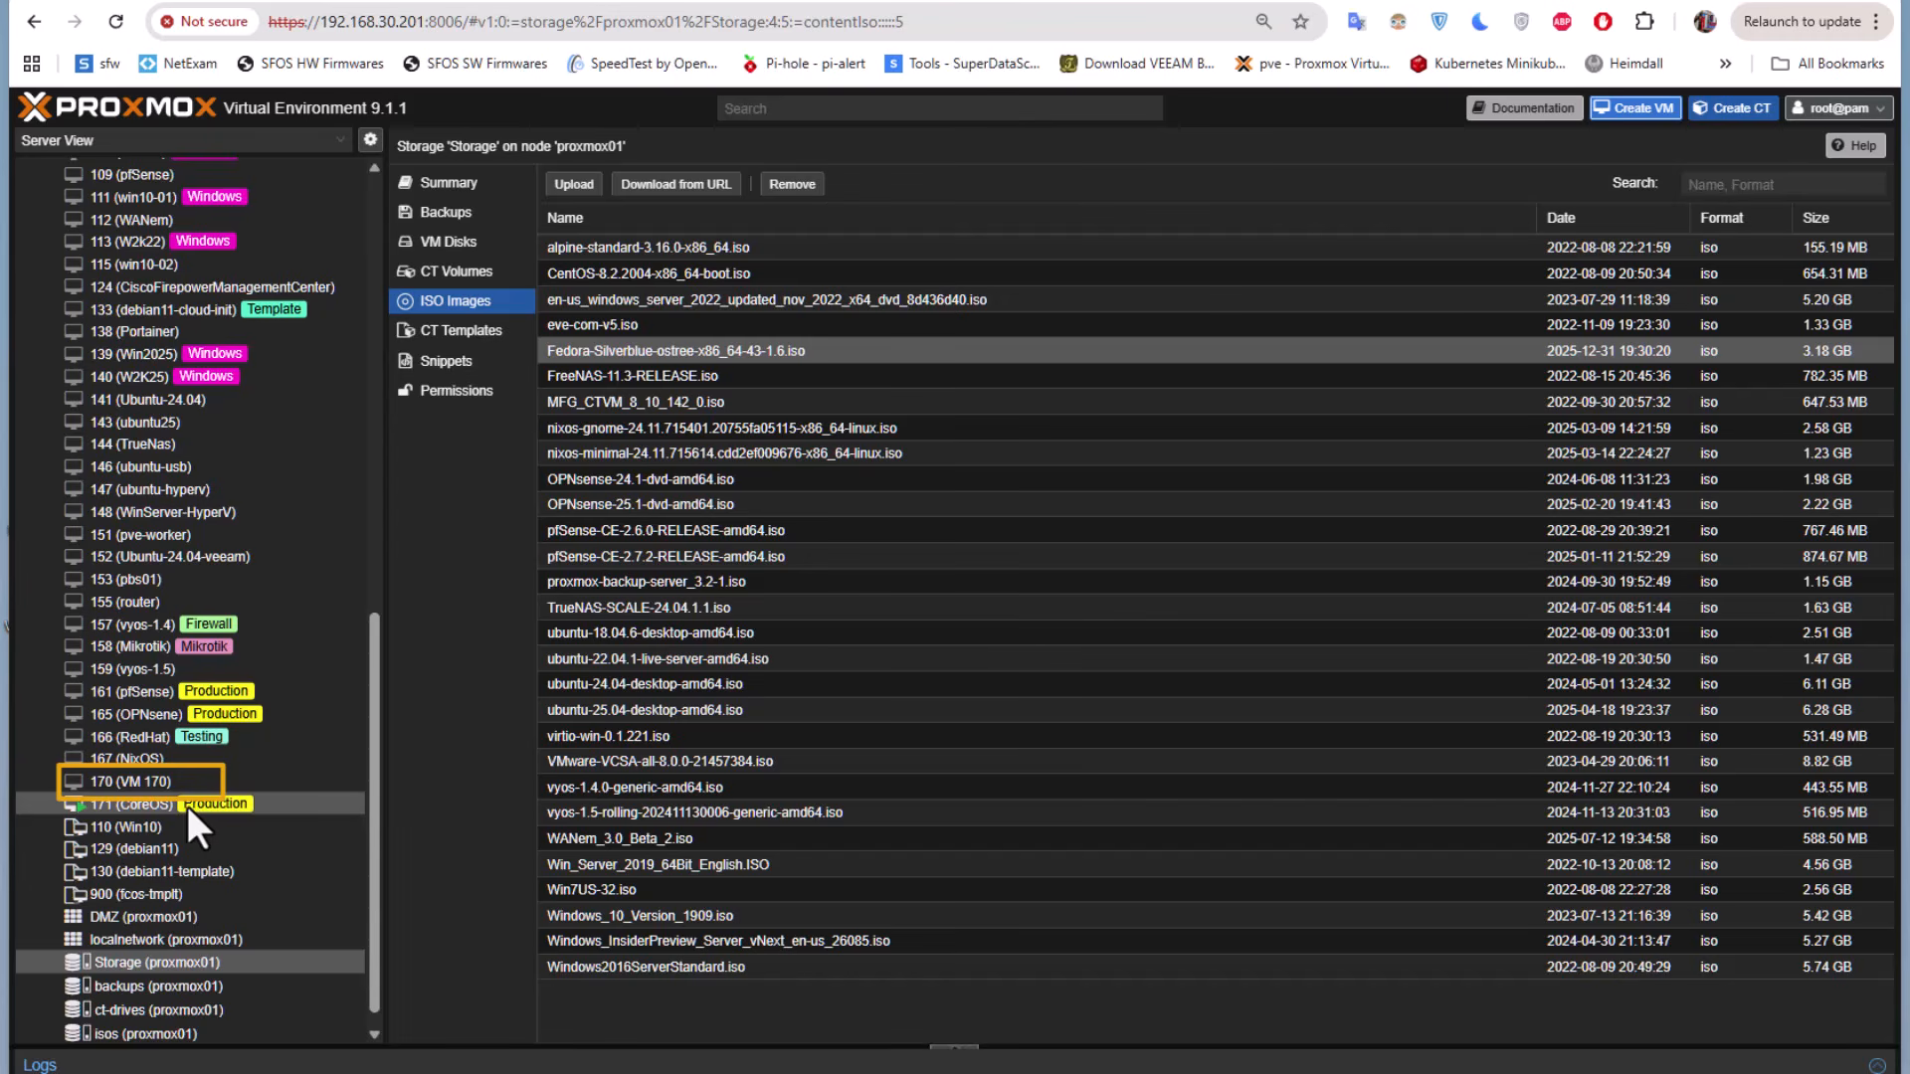
Open the console of virtual machine 170 and start the machine
{"action": "left_click", "coordinate": [138, 780]}
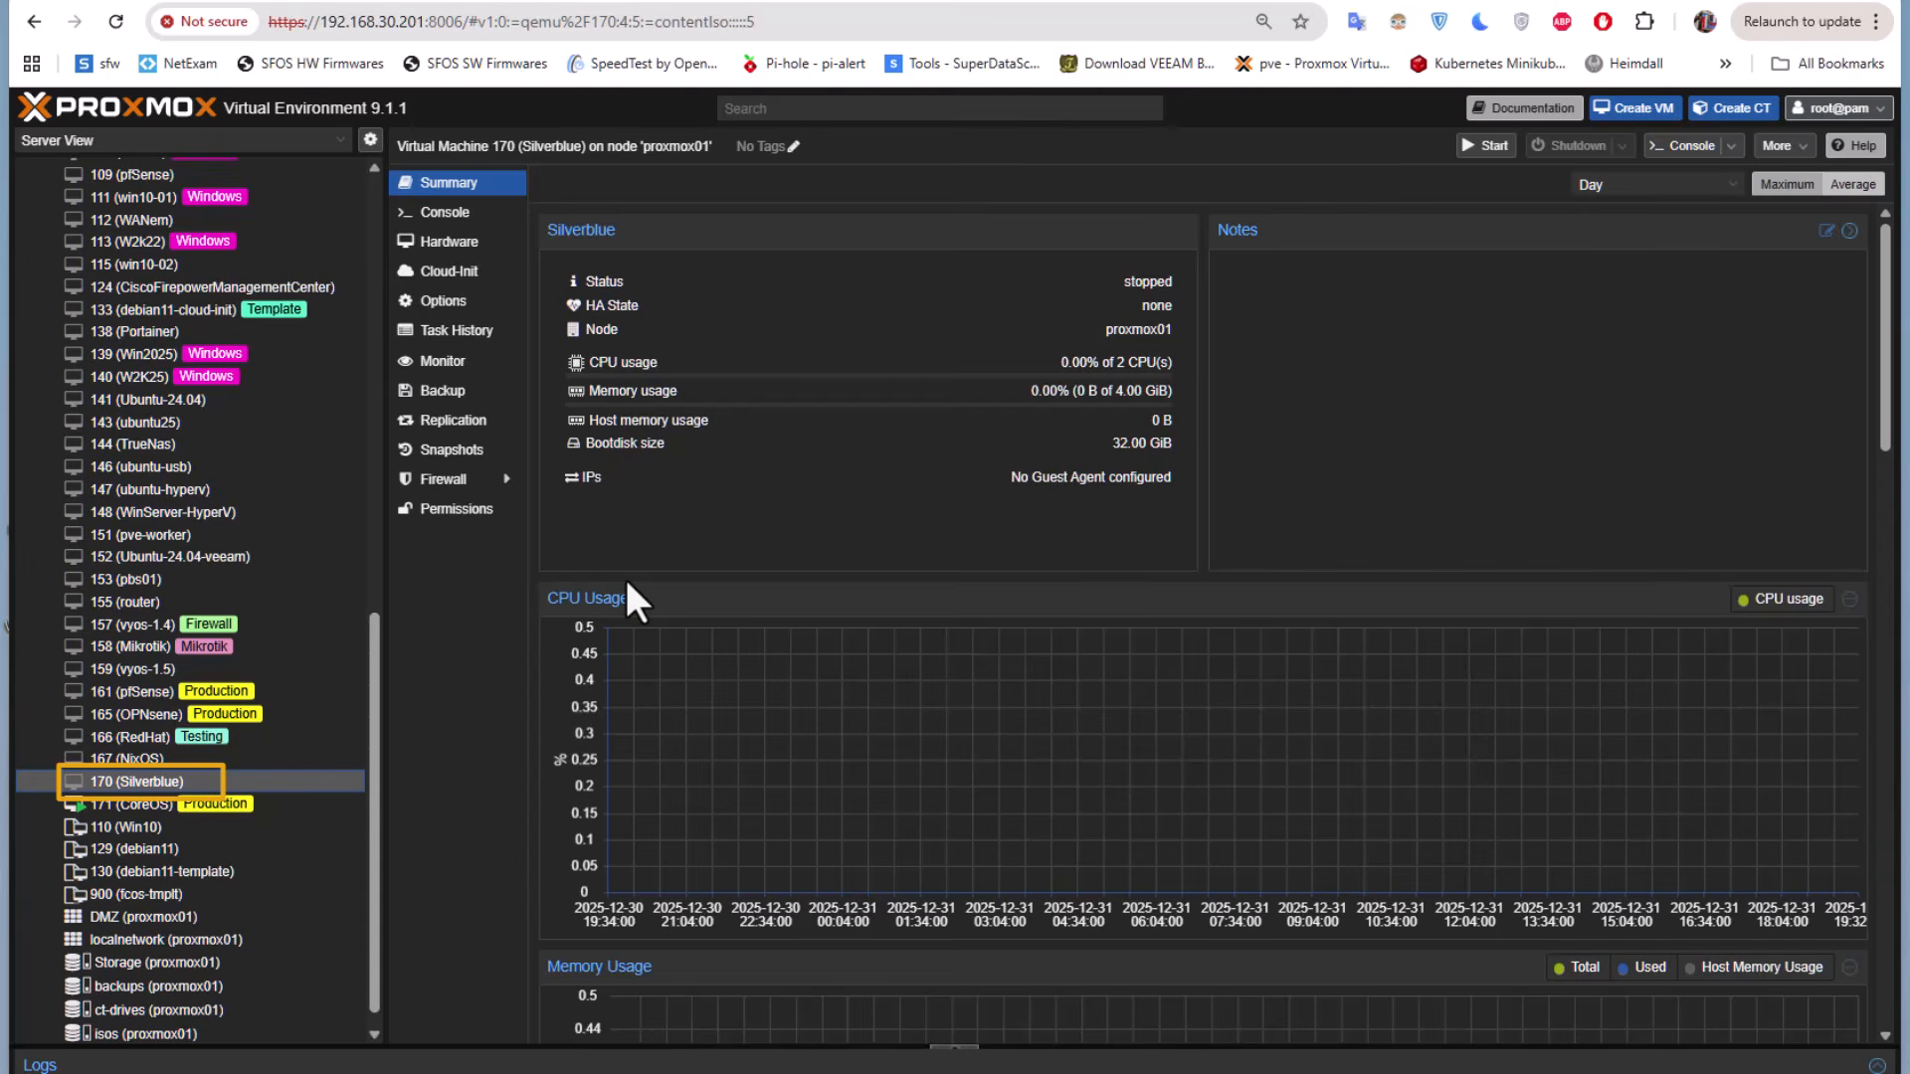
{"action": "left_click", "coordinate": [453, 213]}
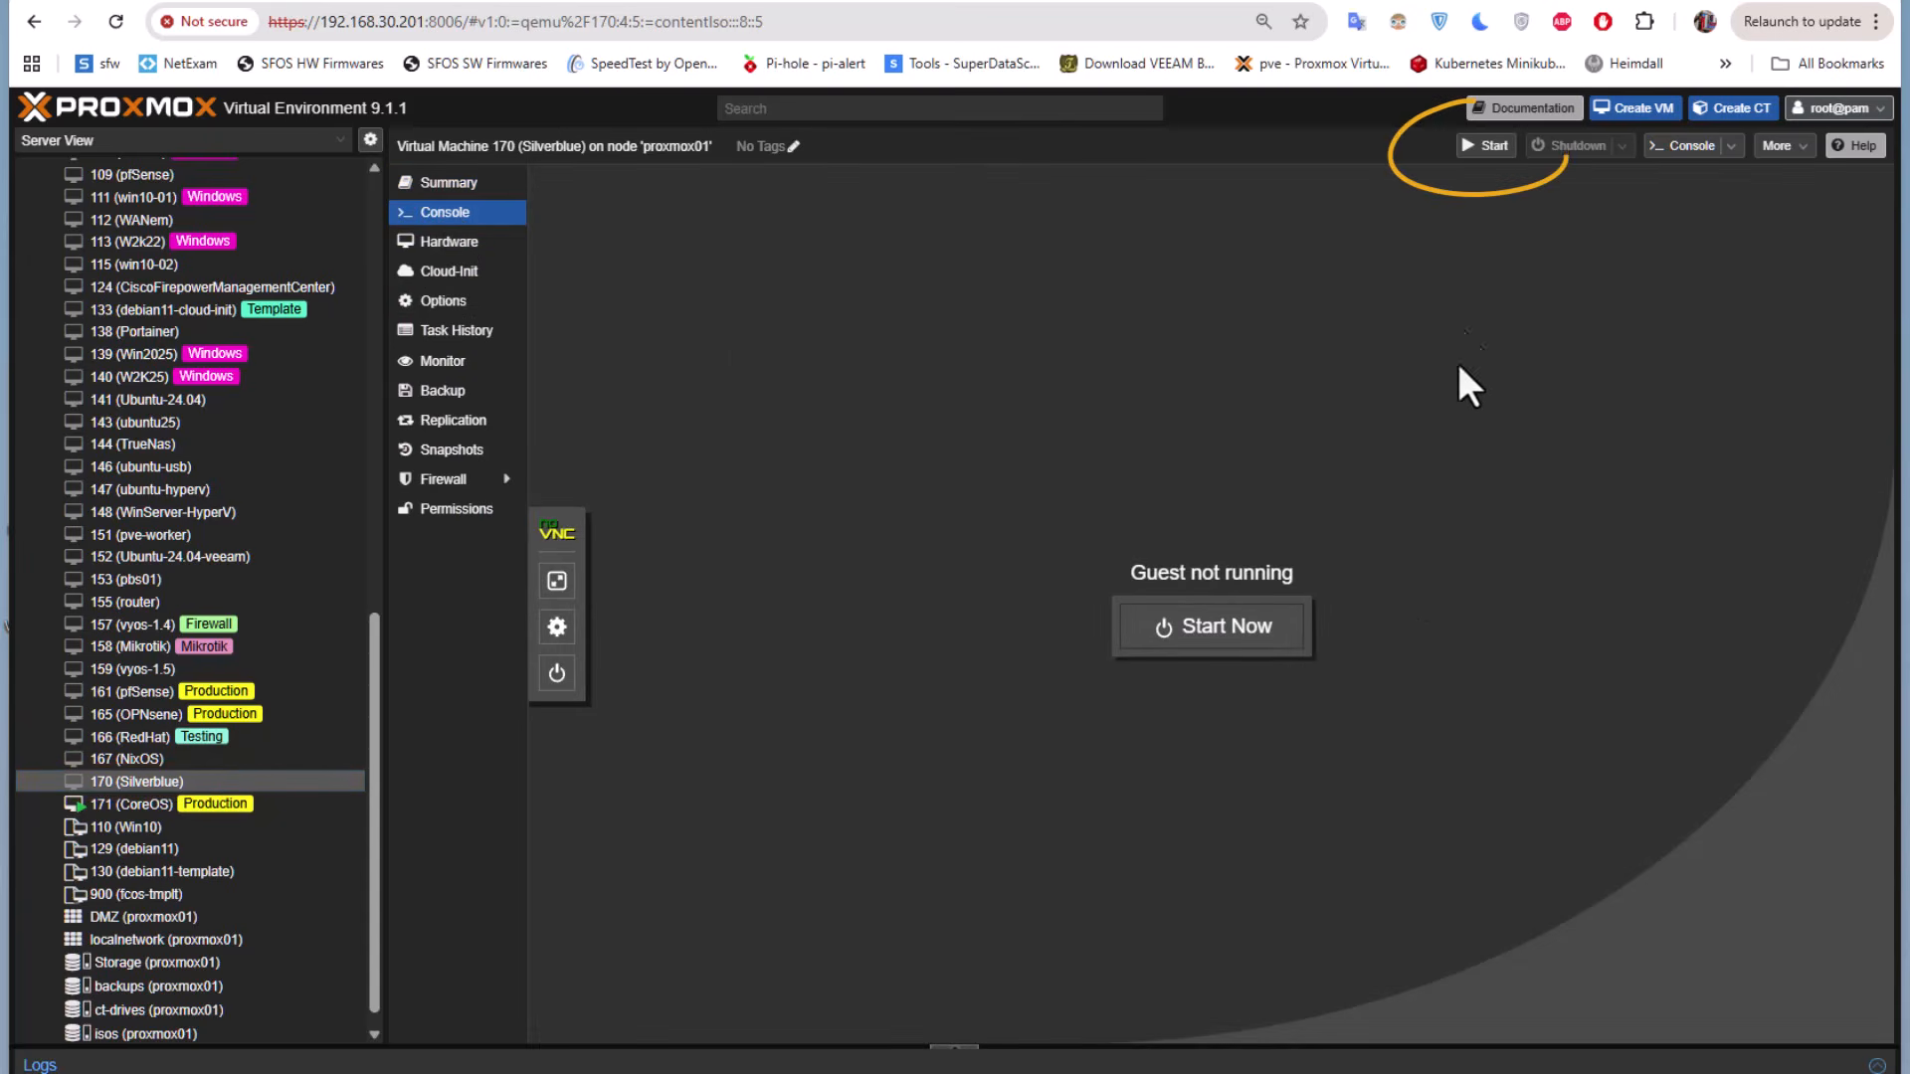
{"action": "left_click", "coordinate": [1480, 147]}
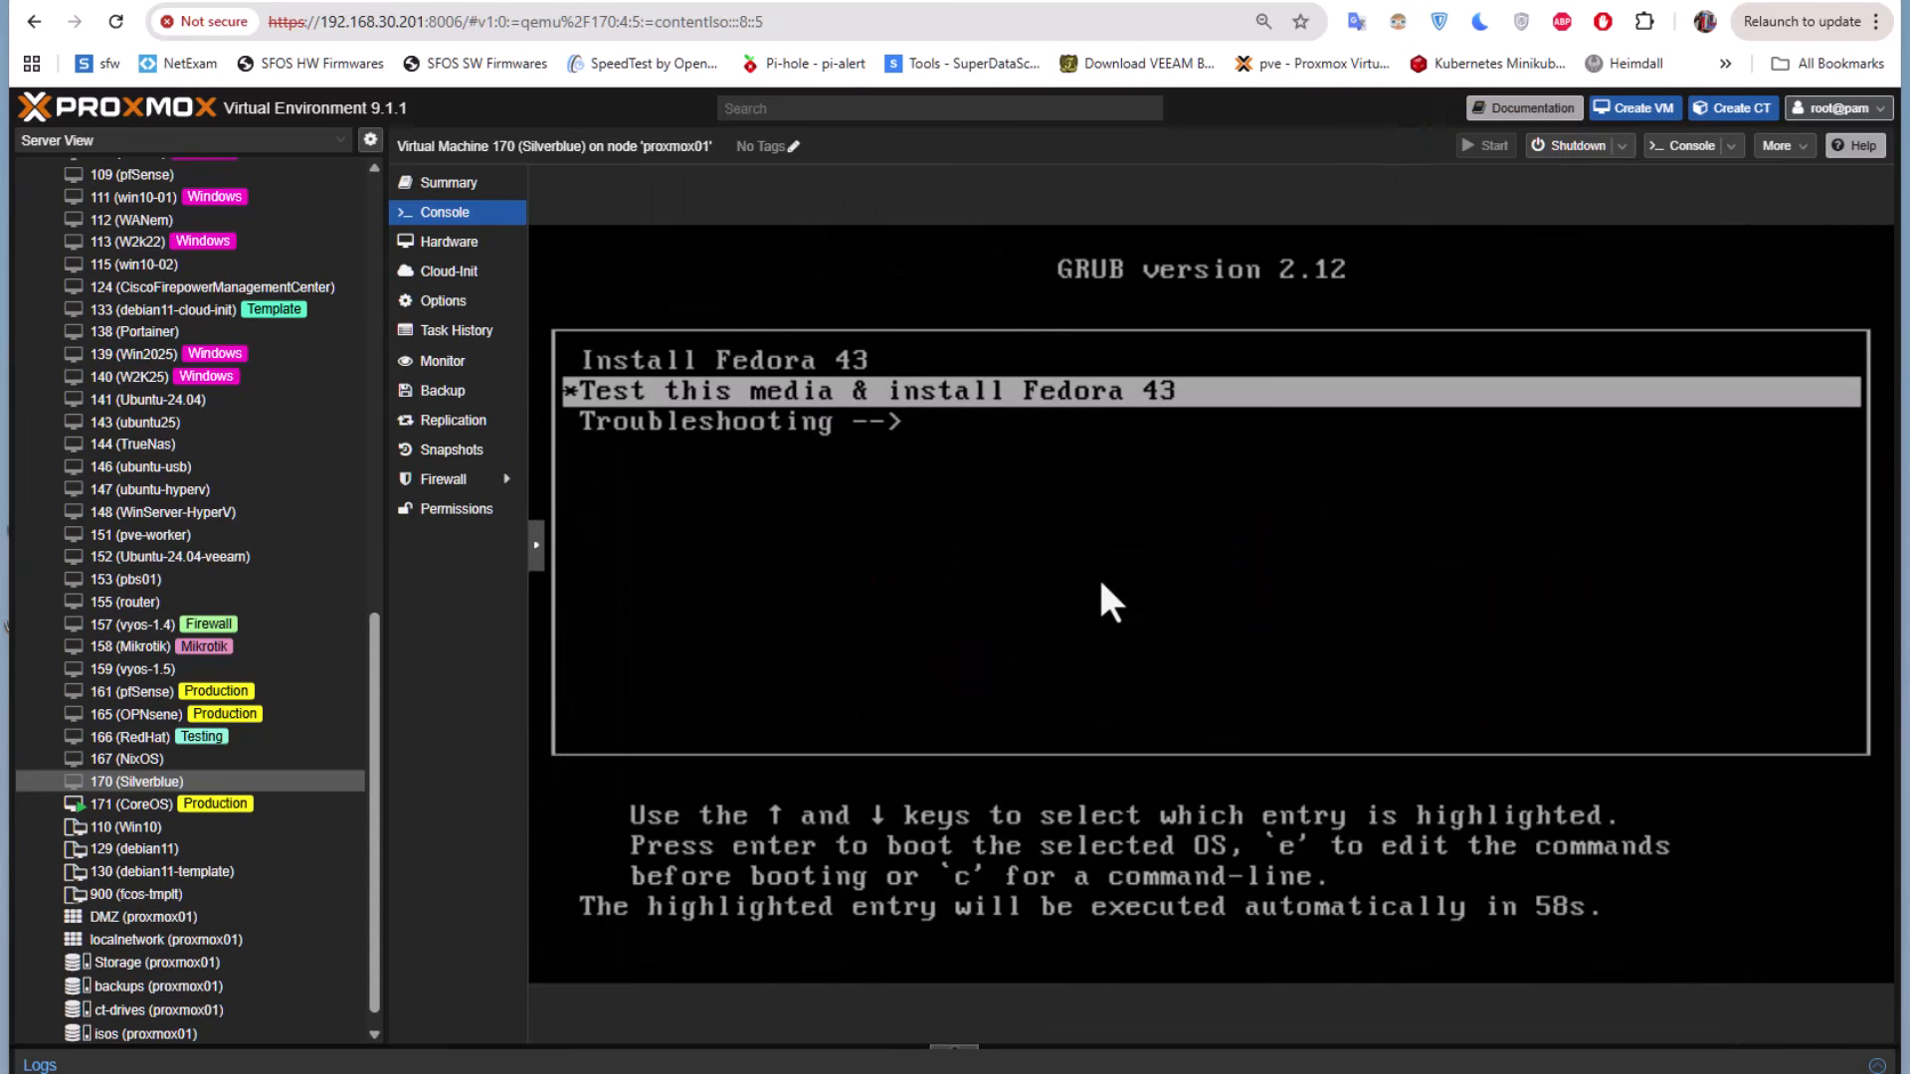
Boot the Install Fedora 43 entry and continue the installer in English (United States)
{"action": "key", "text": "Up"}
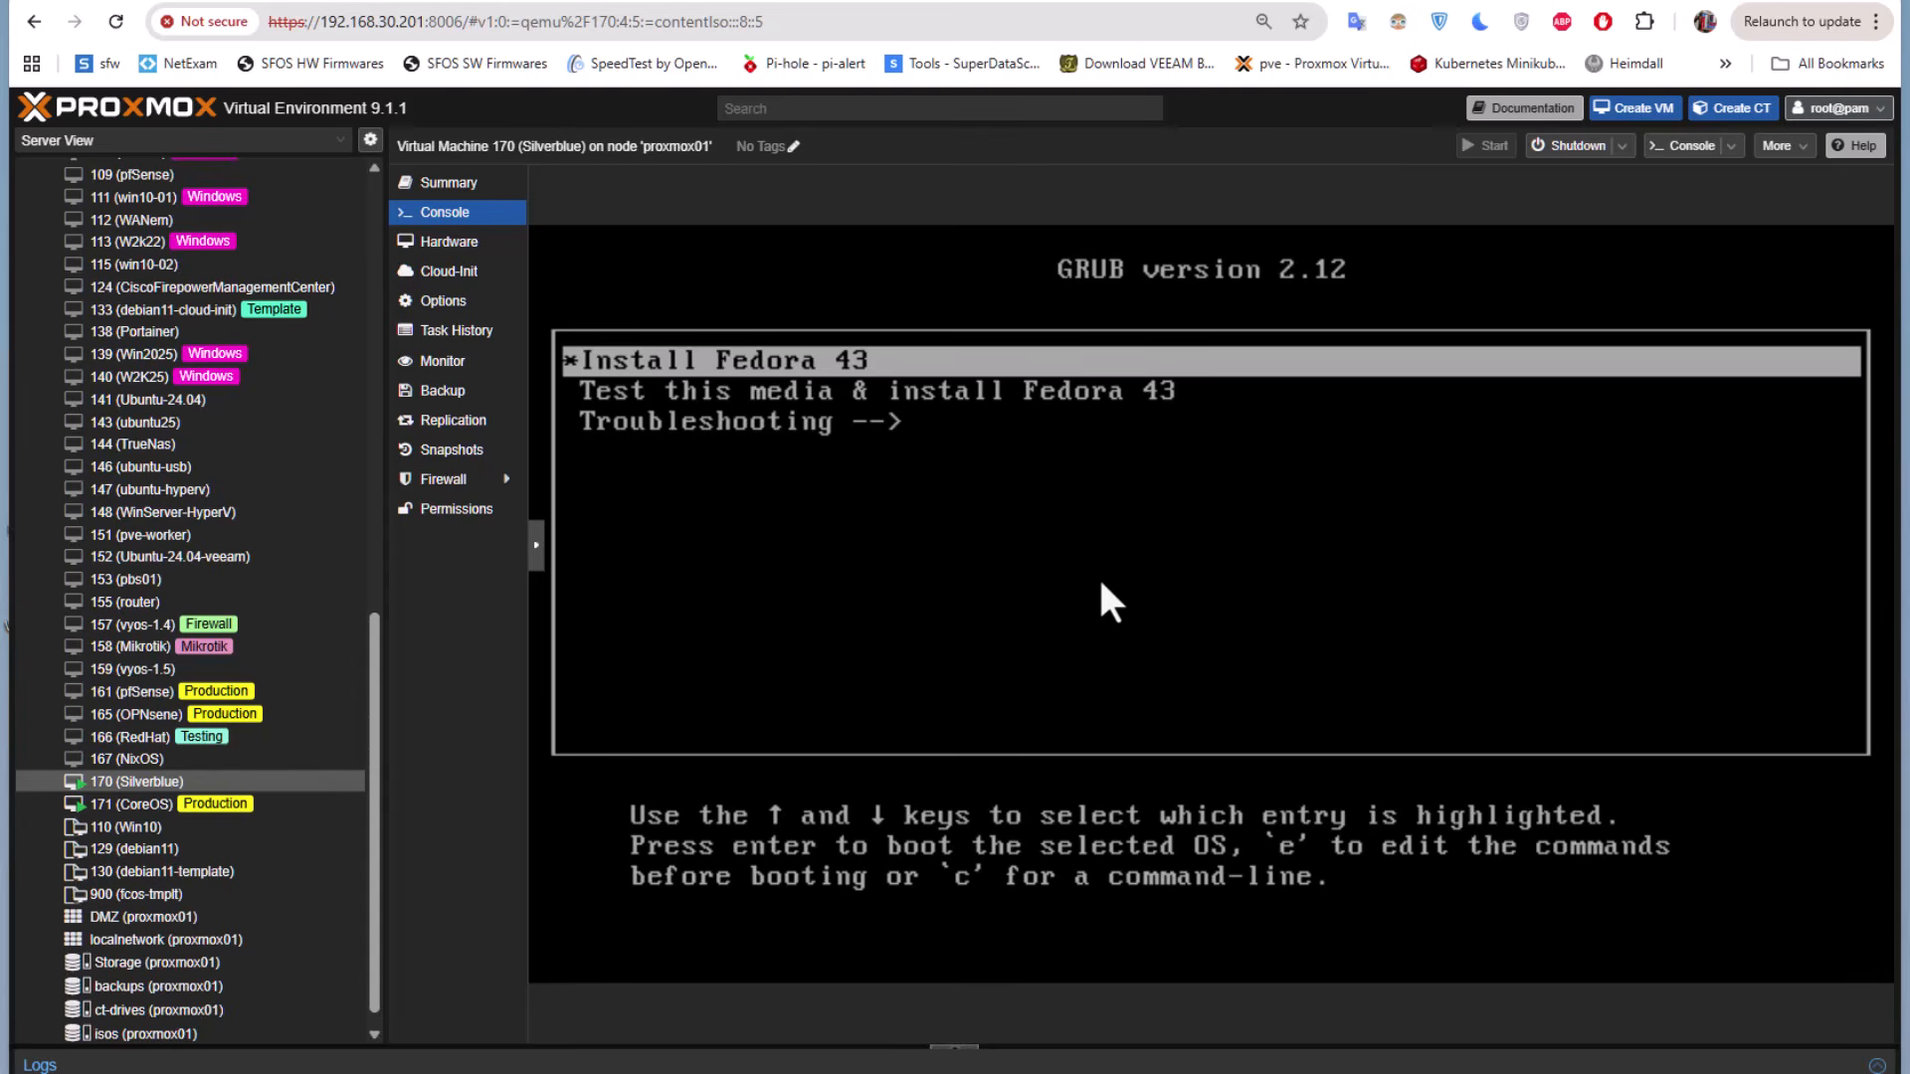
{"action": "key", "text": "Return"}
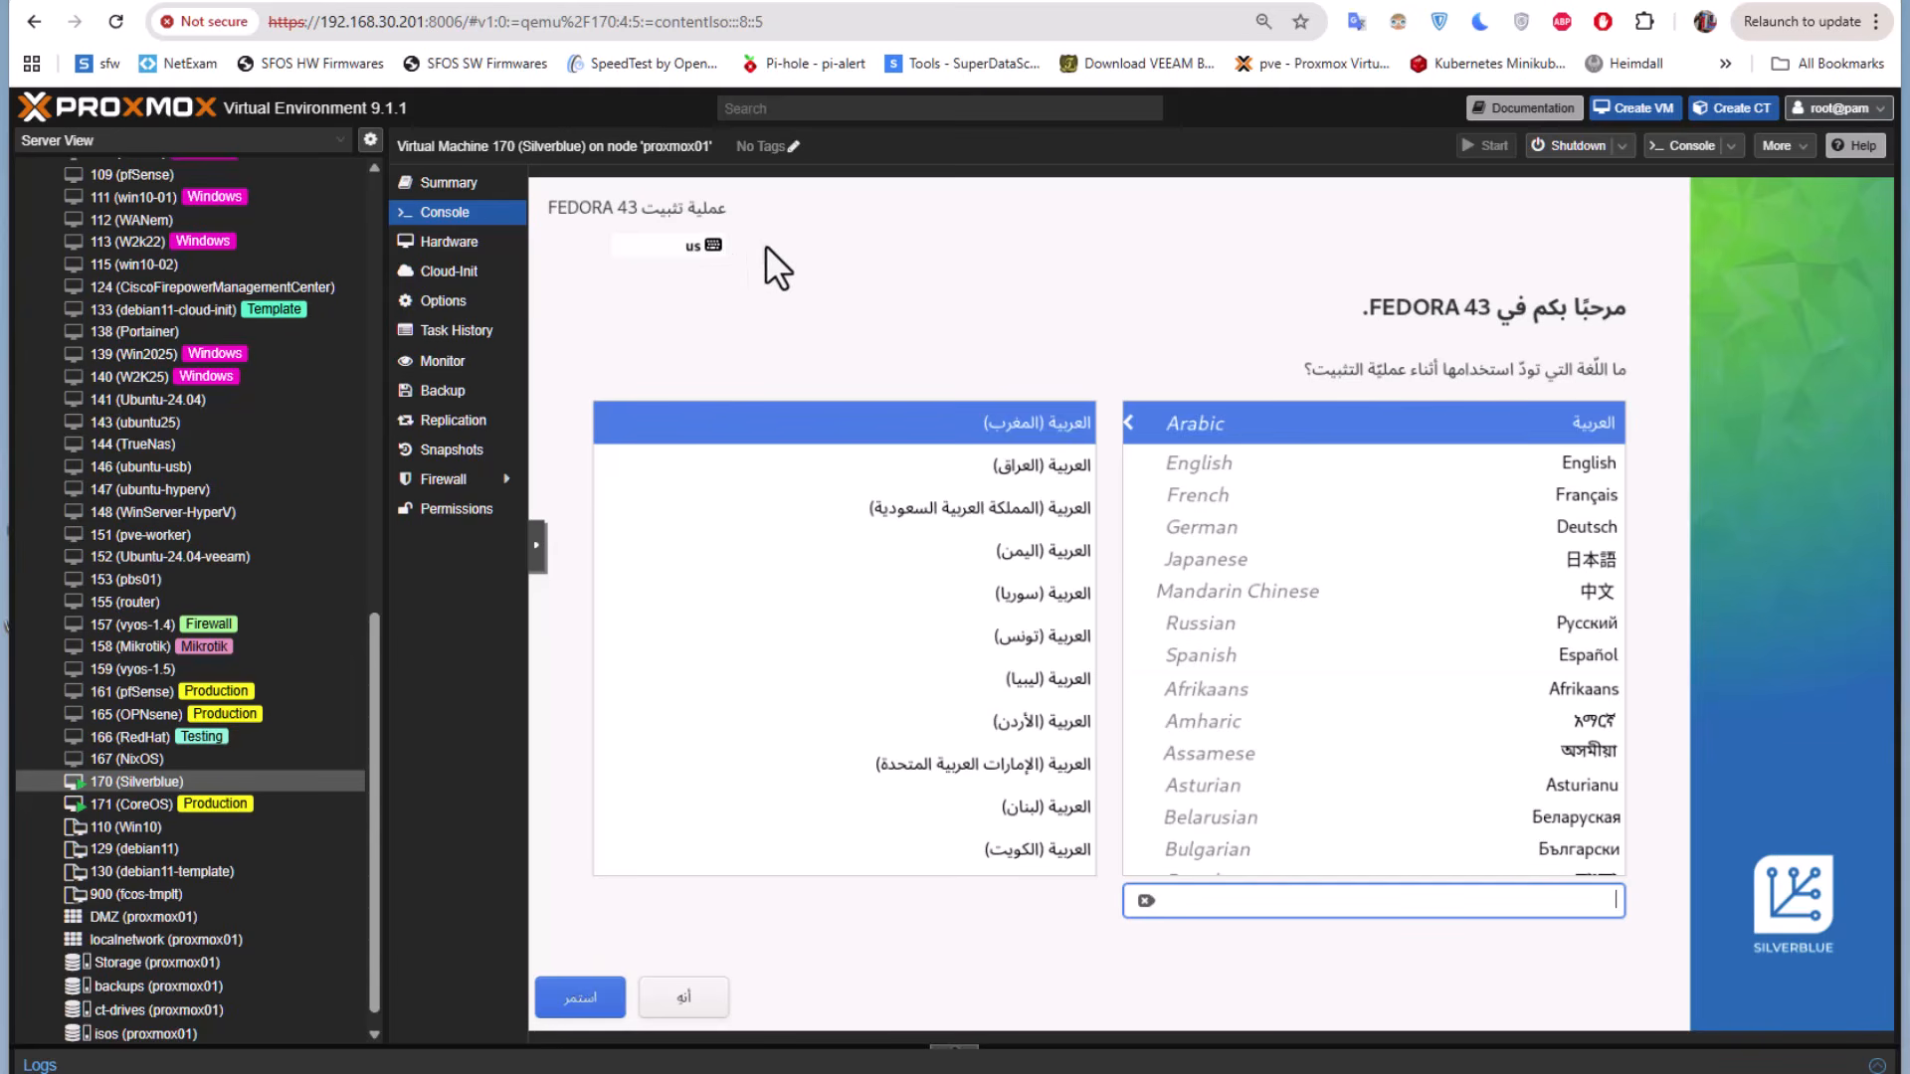
{"action": "left_click", "coordinate": [1271, 469]}
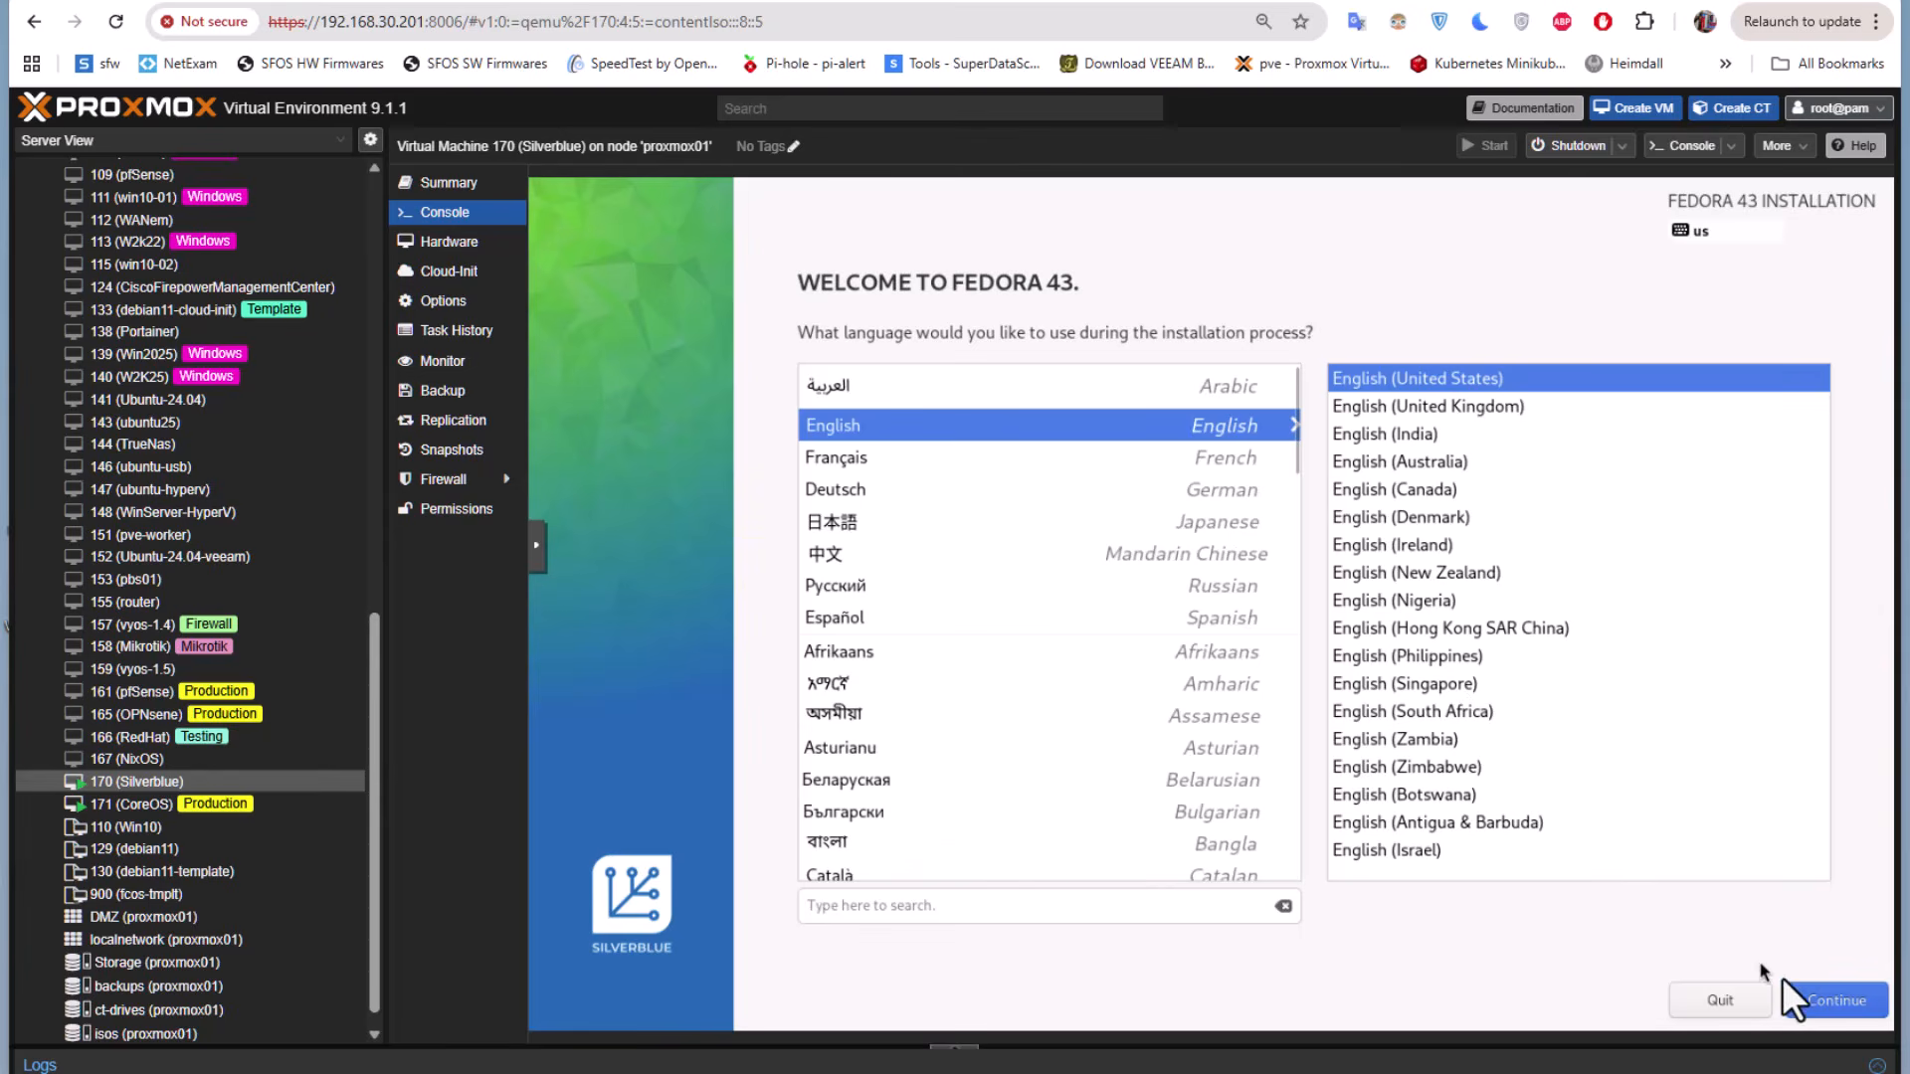
{"action": "left_click", "coordinate": [1842, 993]}
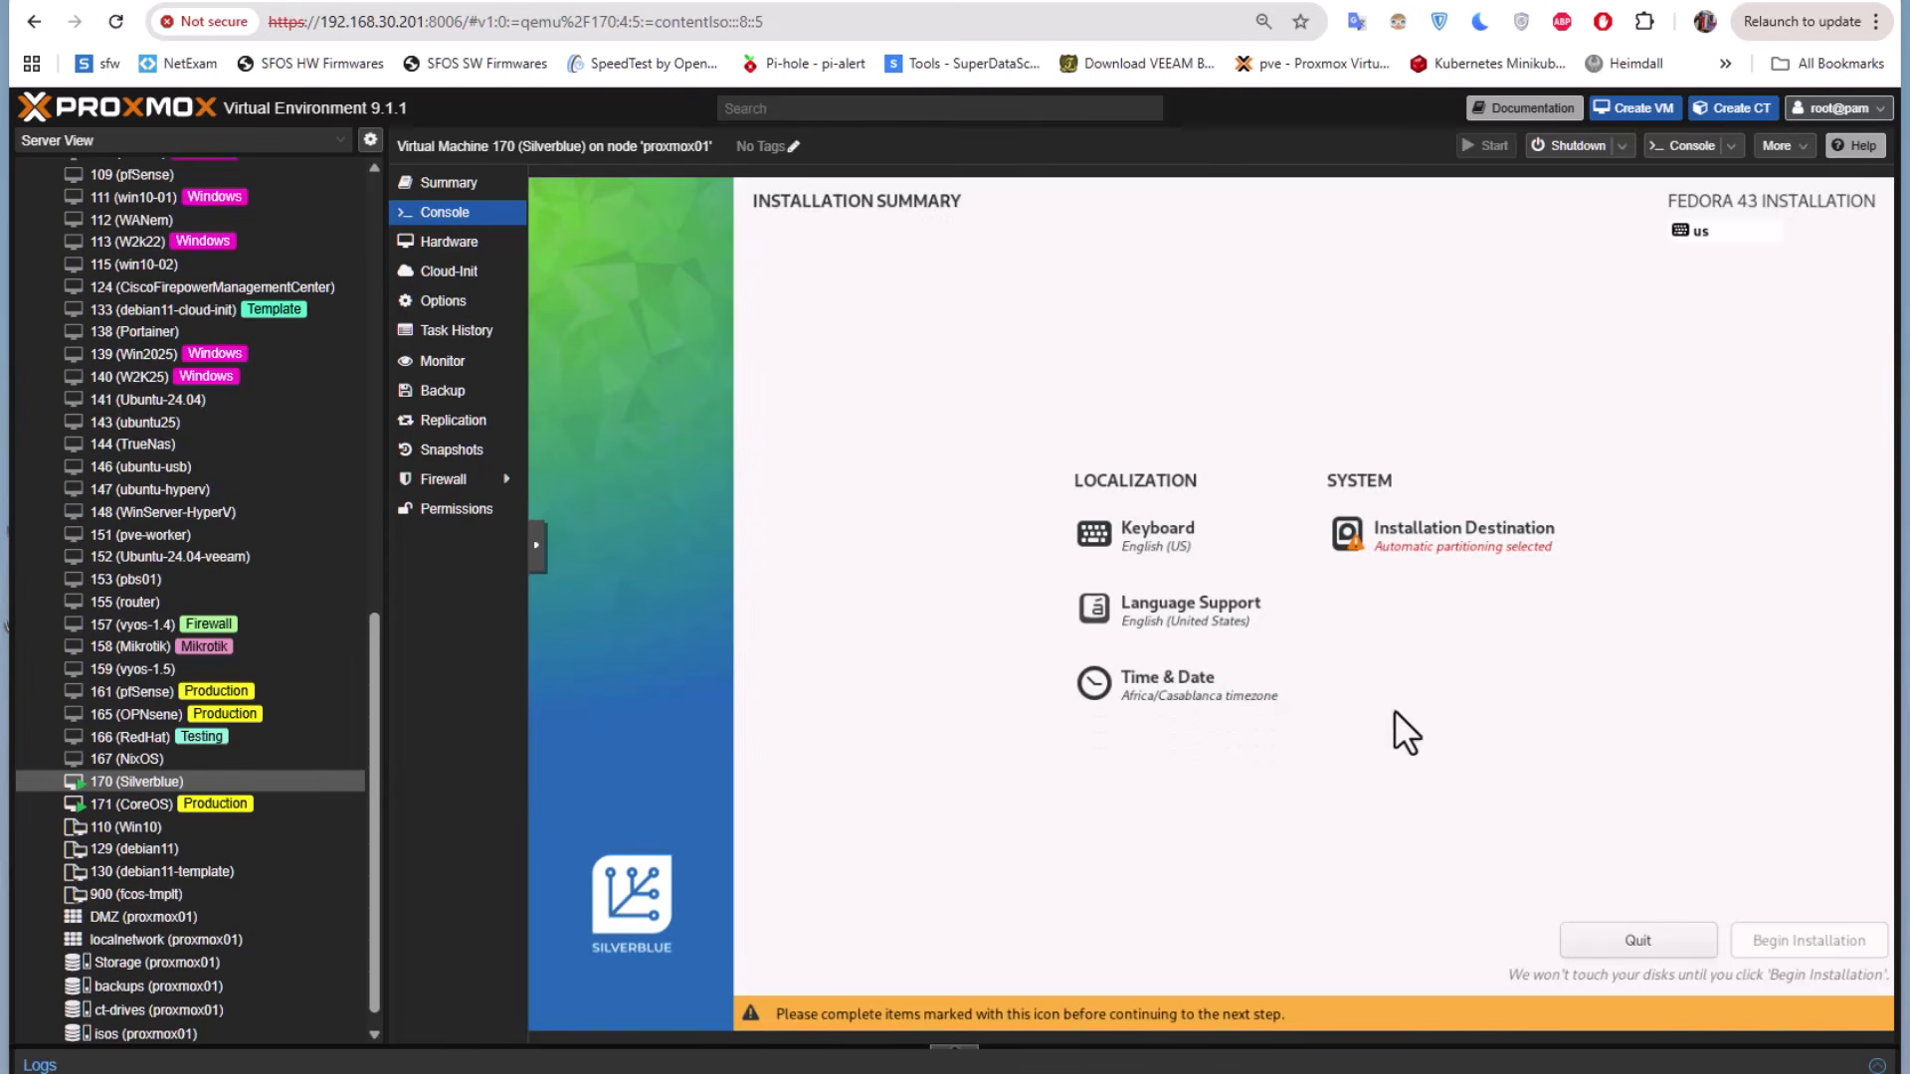
Install Fedora onto the 32 GiB QEMU hard disk with automatic partitioning and reboot the system once installation completes
{"action": "left_click", "coordinate": [1405, 532]}
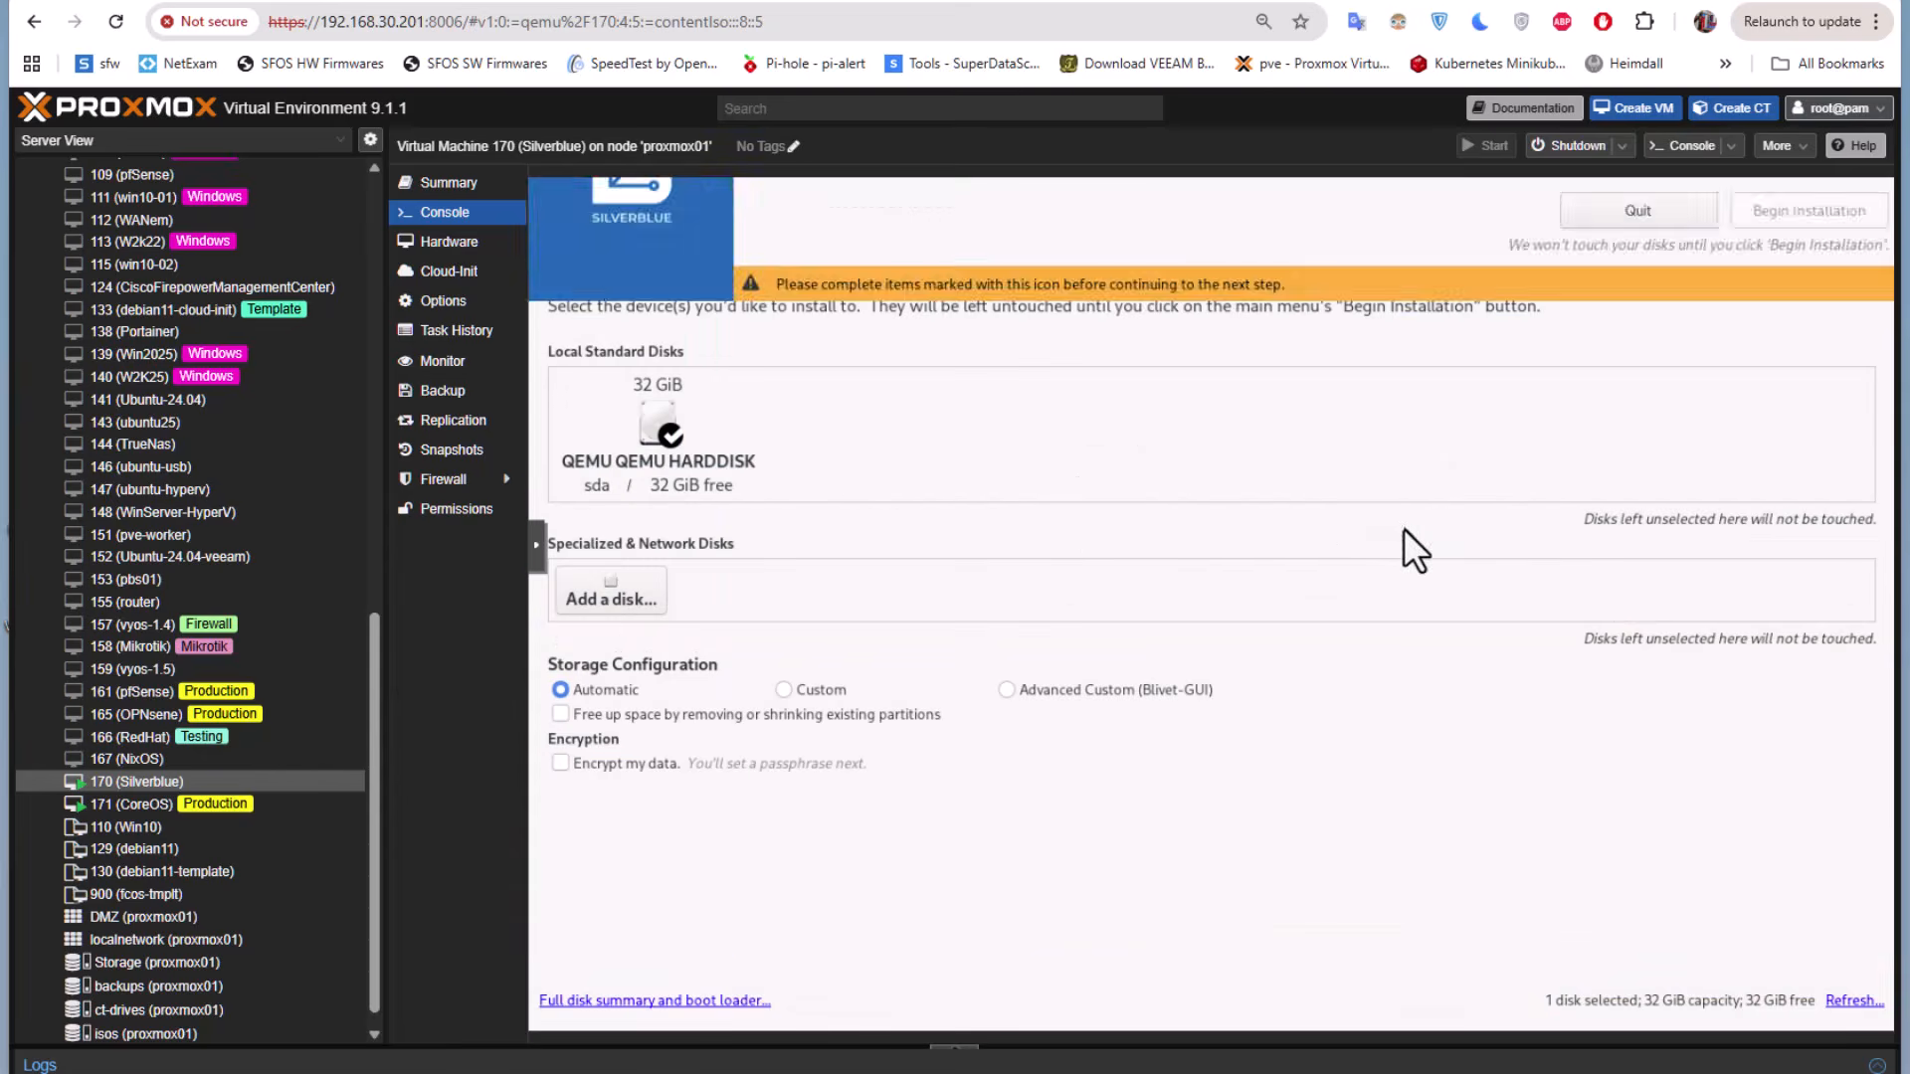
{"action": "left_click", "coordinate": [667, 445]}
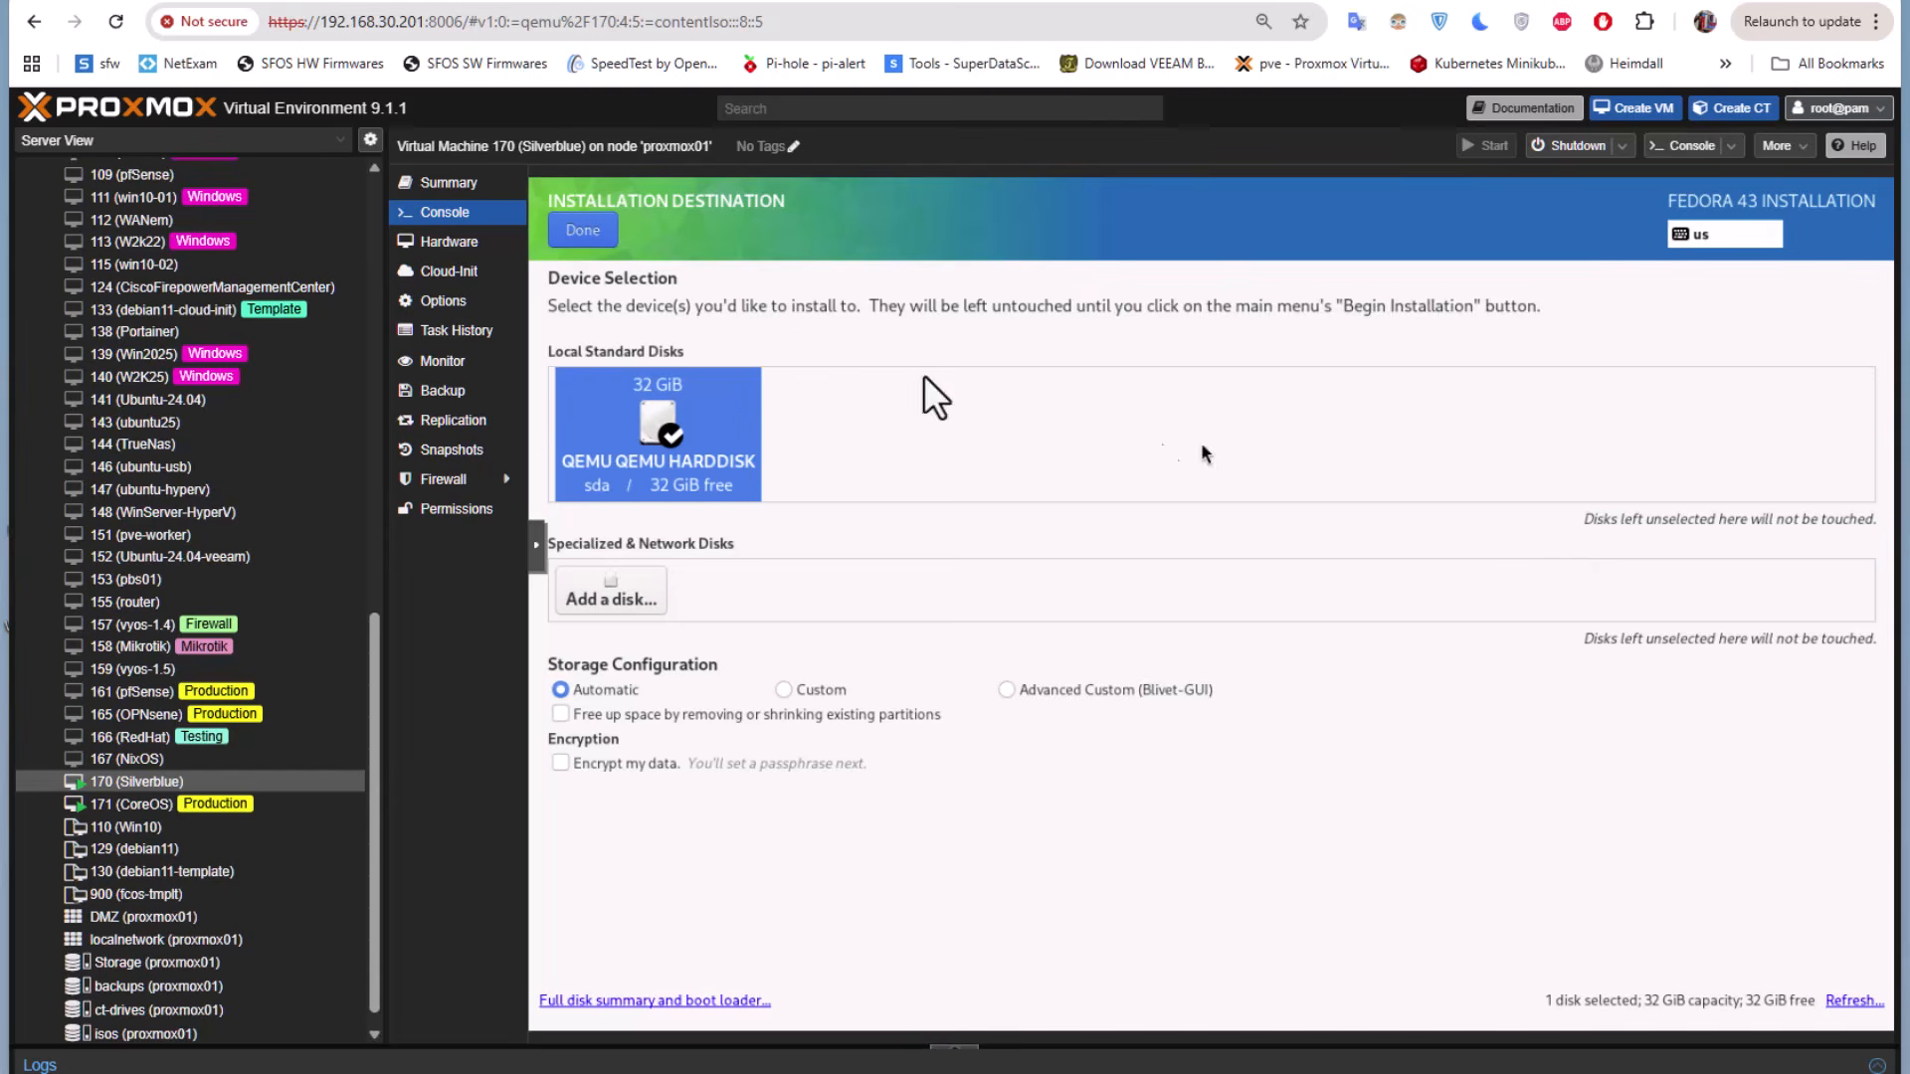
{"action": "left_click", "coordinate": [587, 234]}
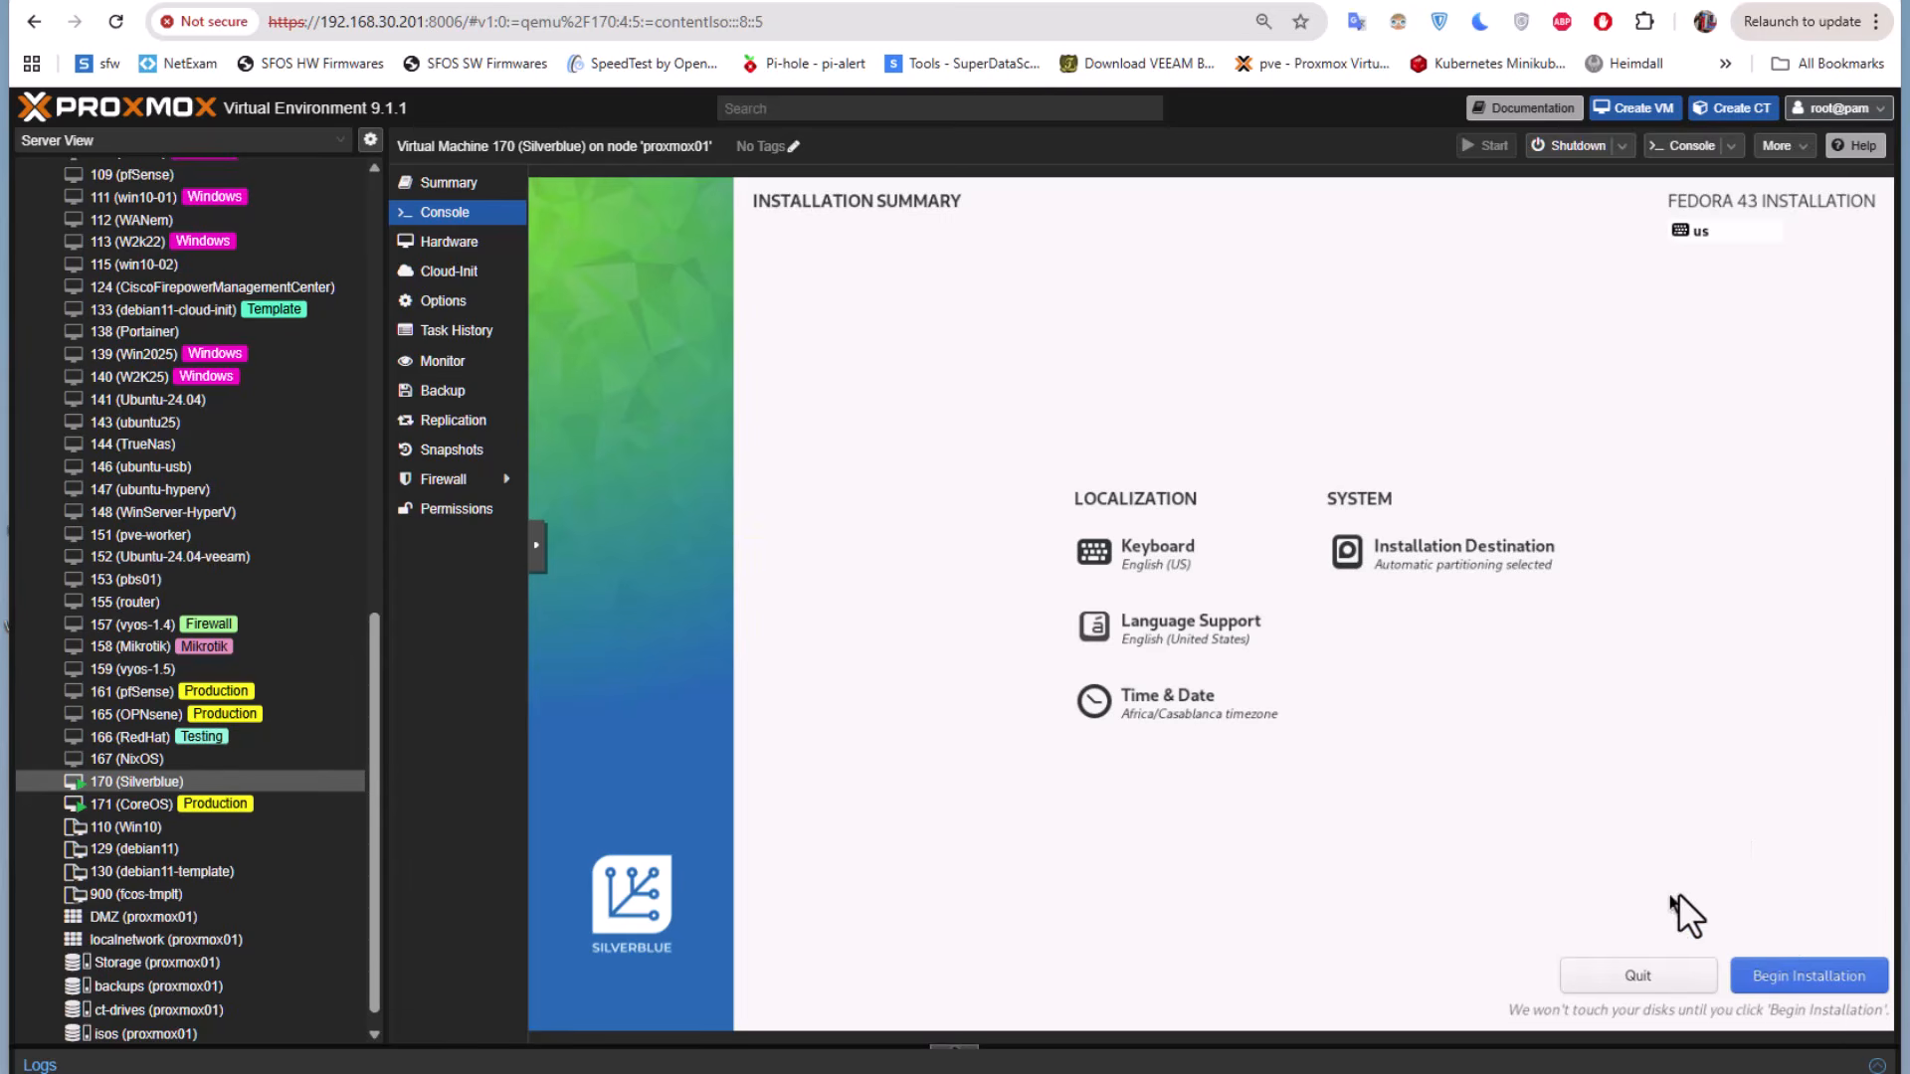
{"action": "left_click", "coordinate": [1829, 983]}
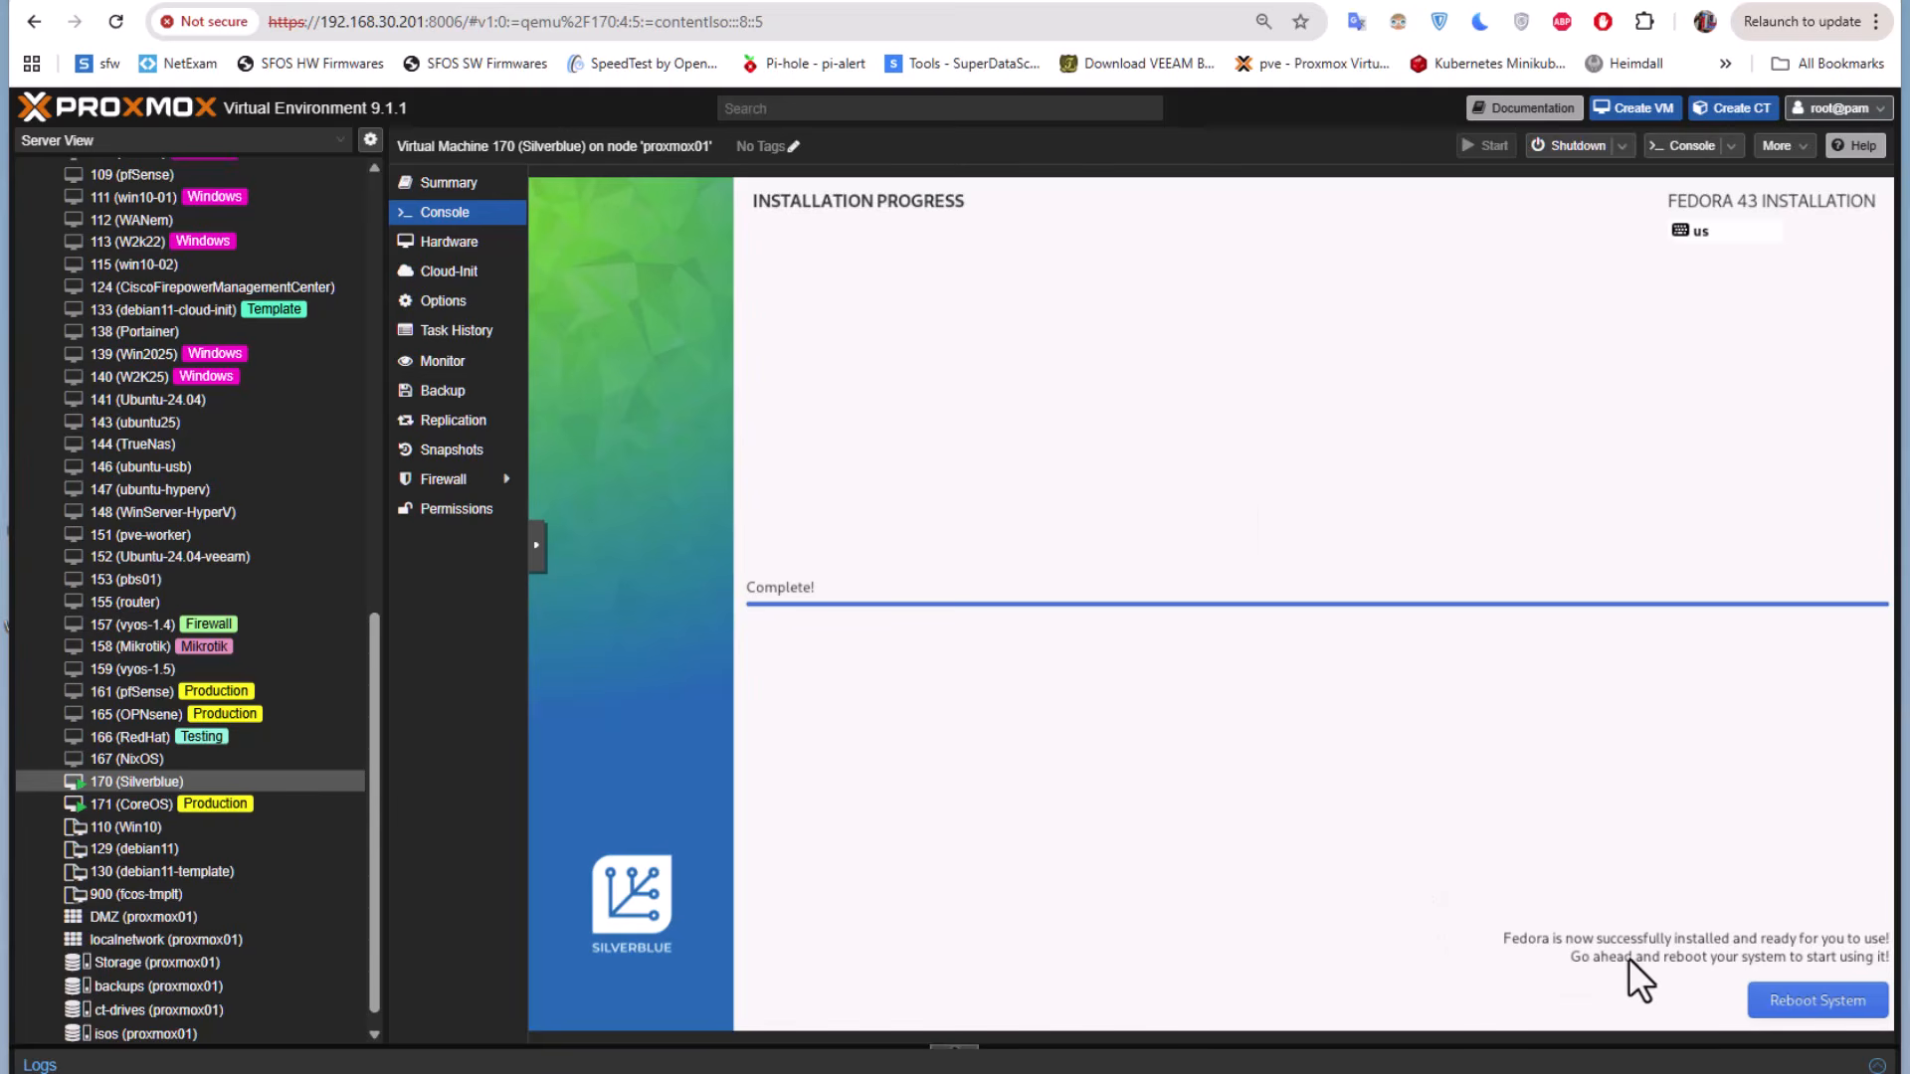
{"action": "left_click", "coordinate": [1807, 1001]}
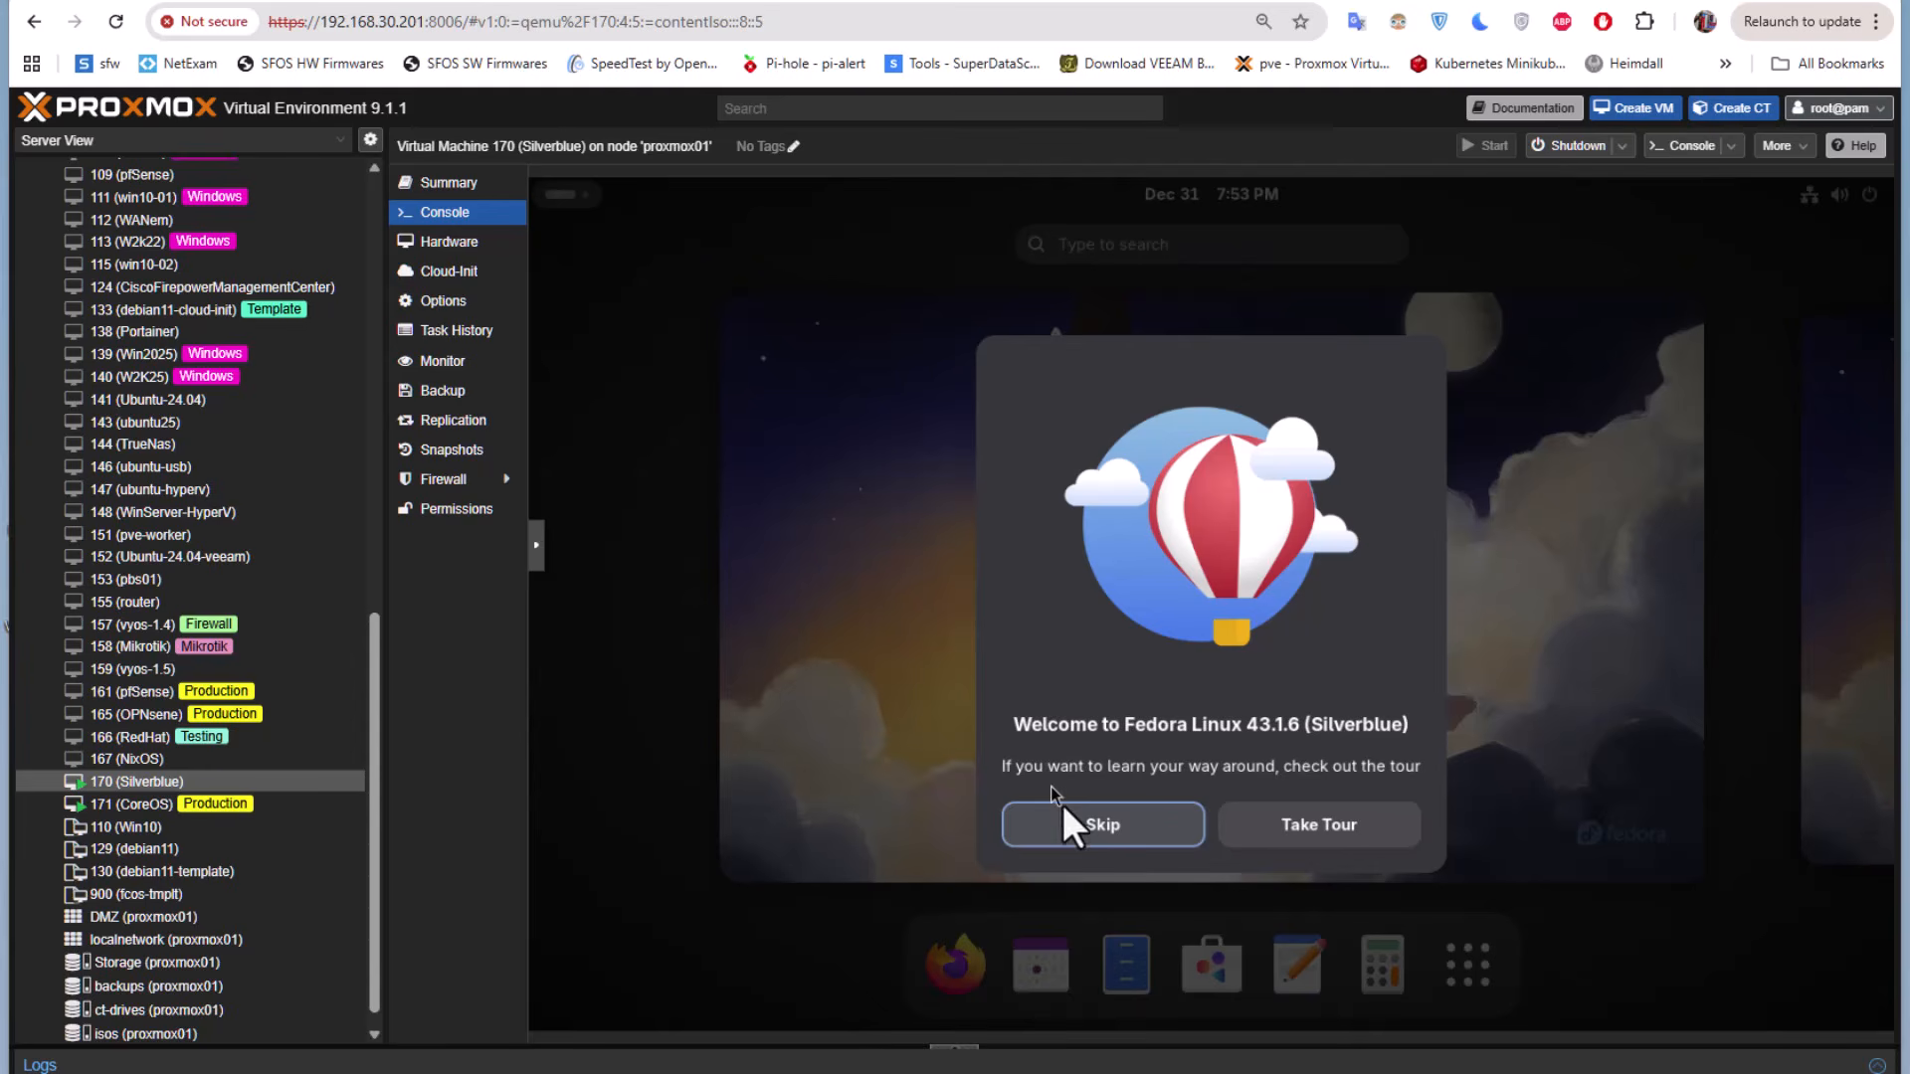
Skip the Fedora welcome tour and find and open Terminal, moving its window toward the desktop's upper-left and enlarging it
{"action": "left_click", "coordinate": [1112, 831]}
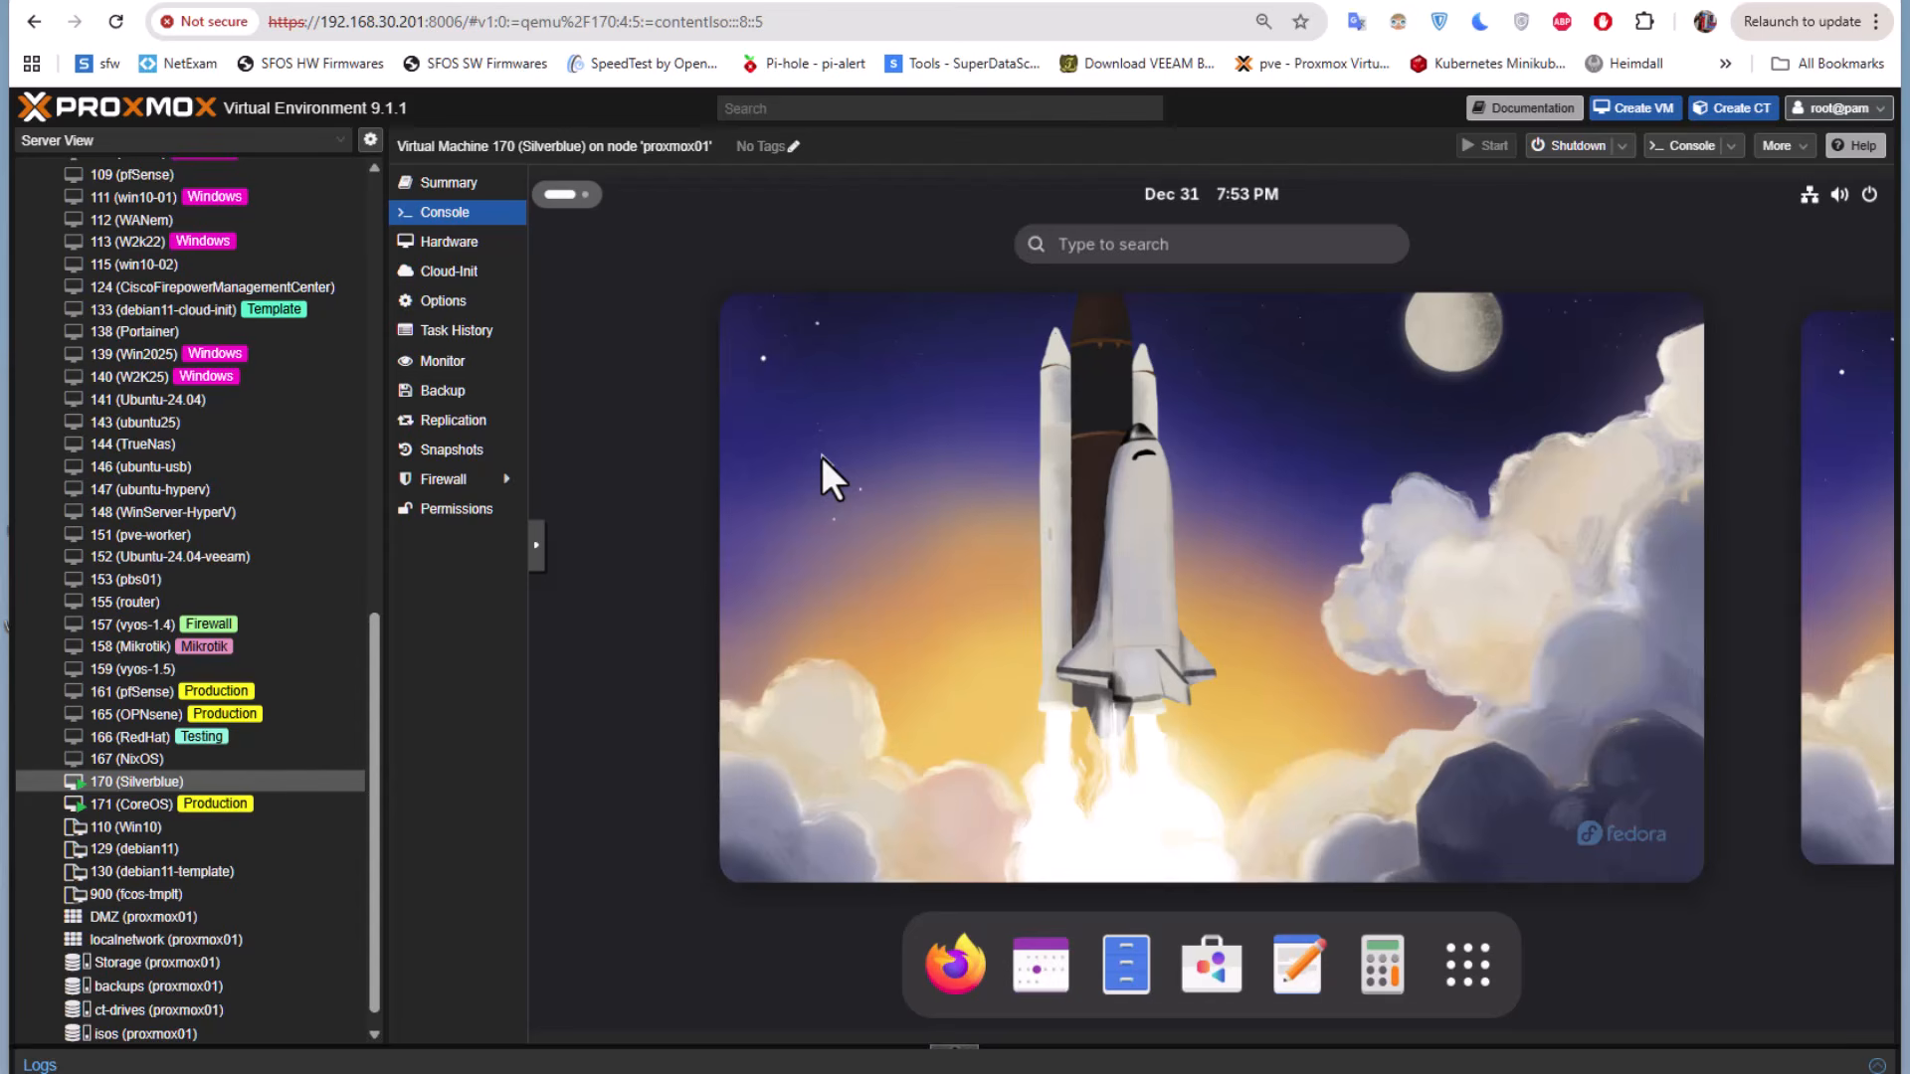
{"action": "left_click", "coordinate": [1126, 239]}
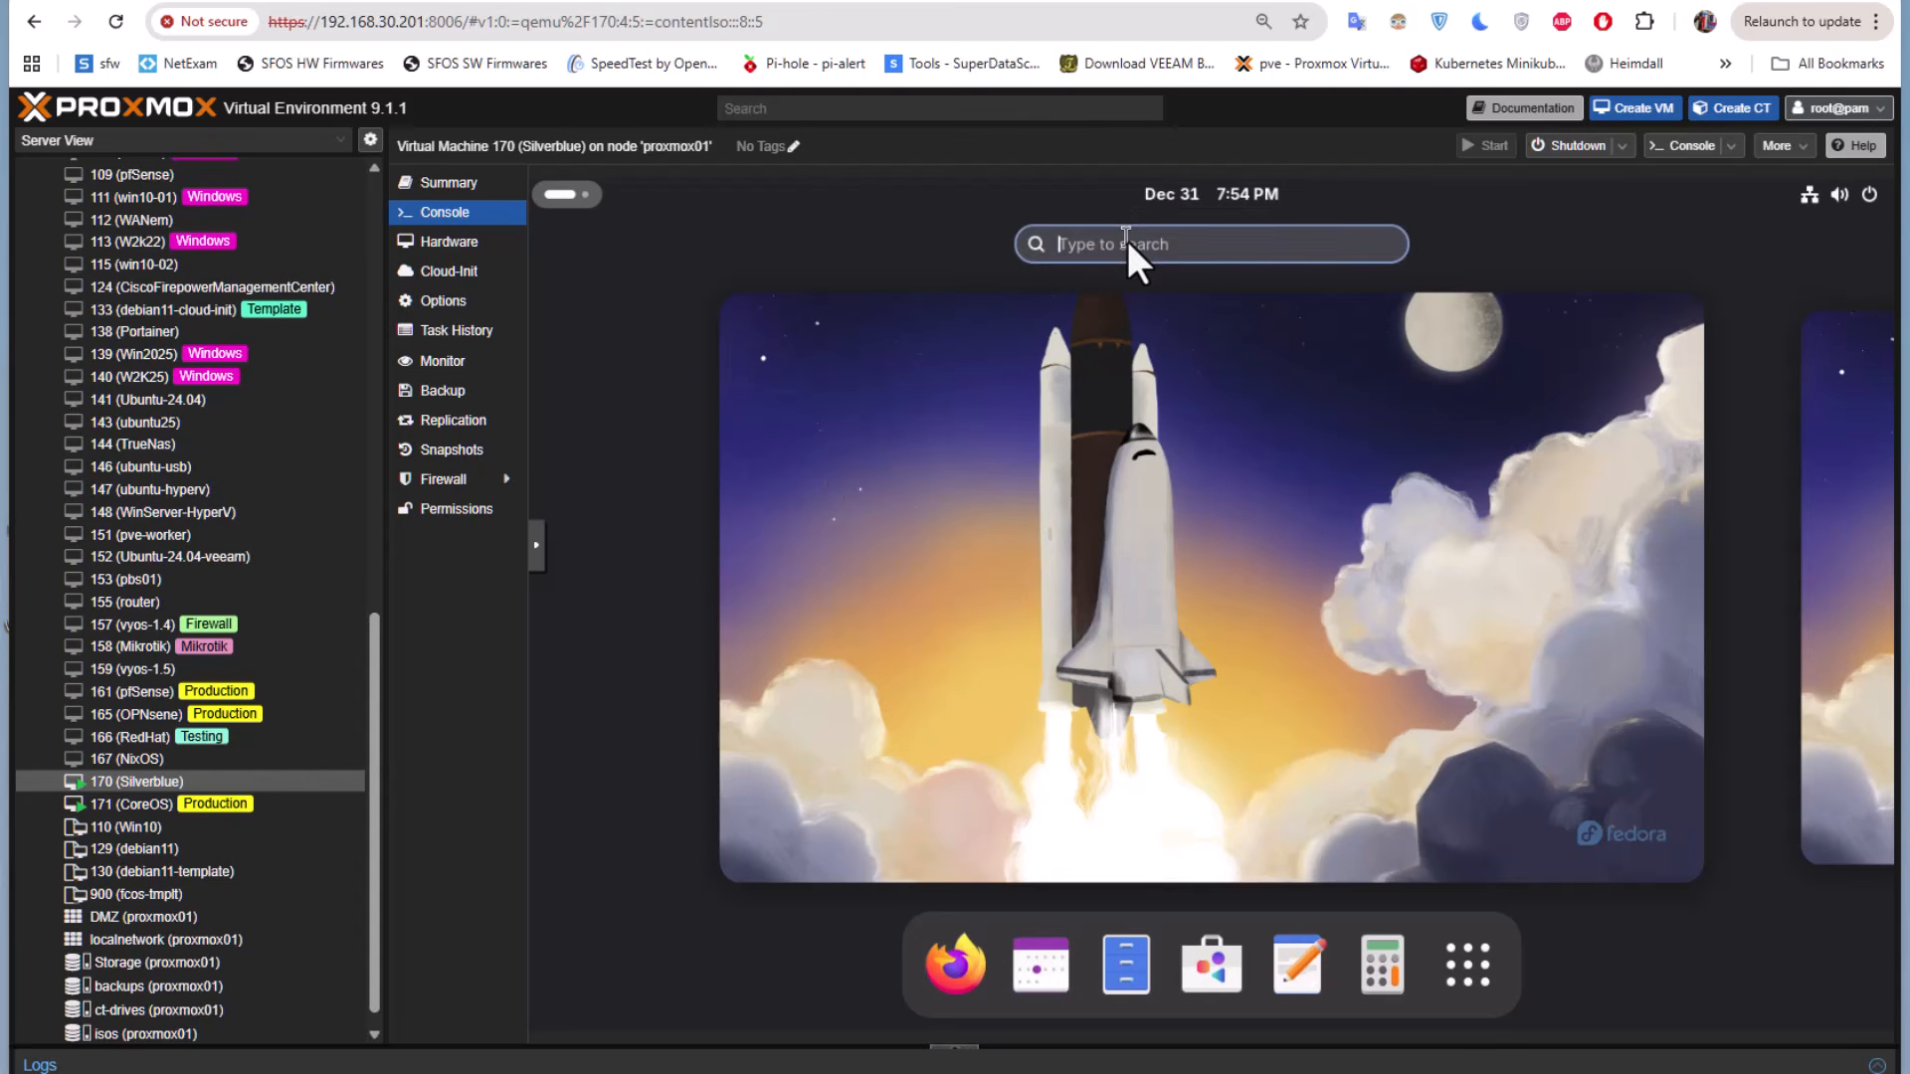
{"action": "type", "text": "ter"}
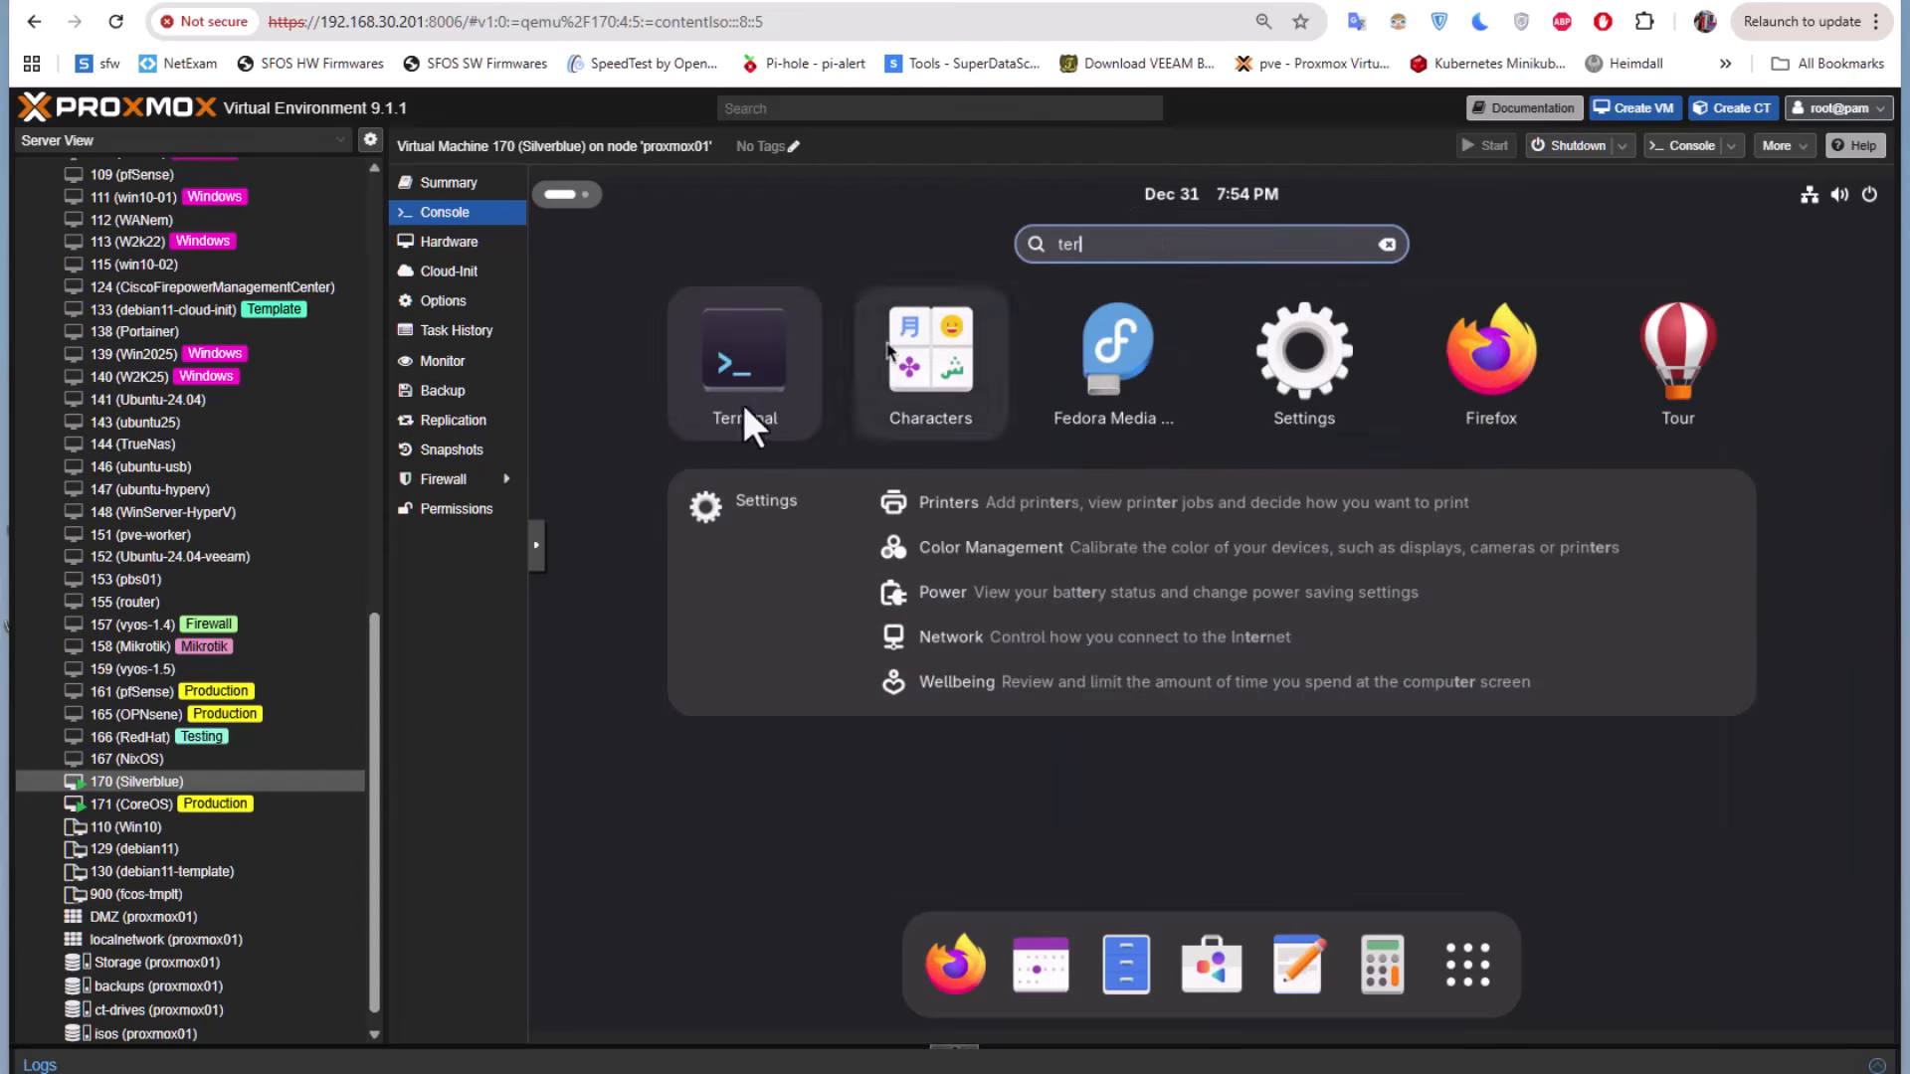
{"action": "left_click", "coordinate": [732, 353]}
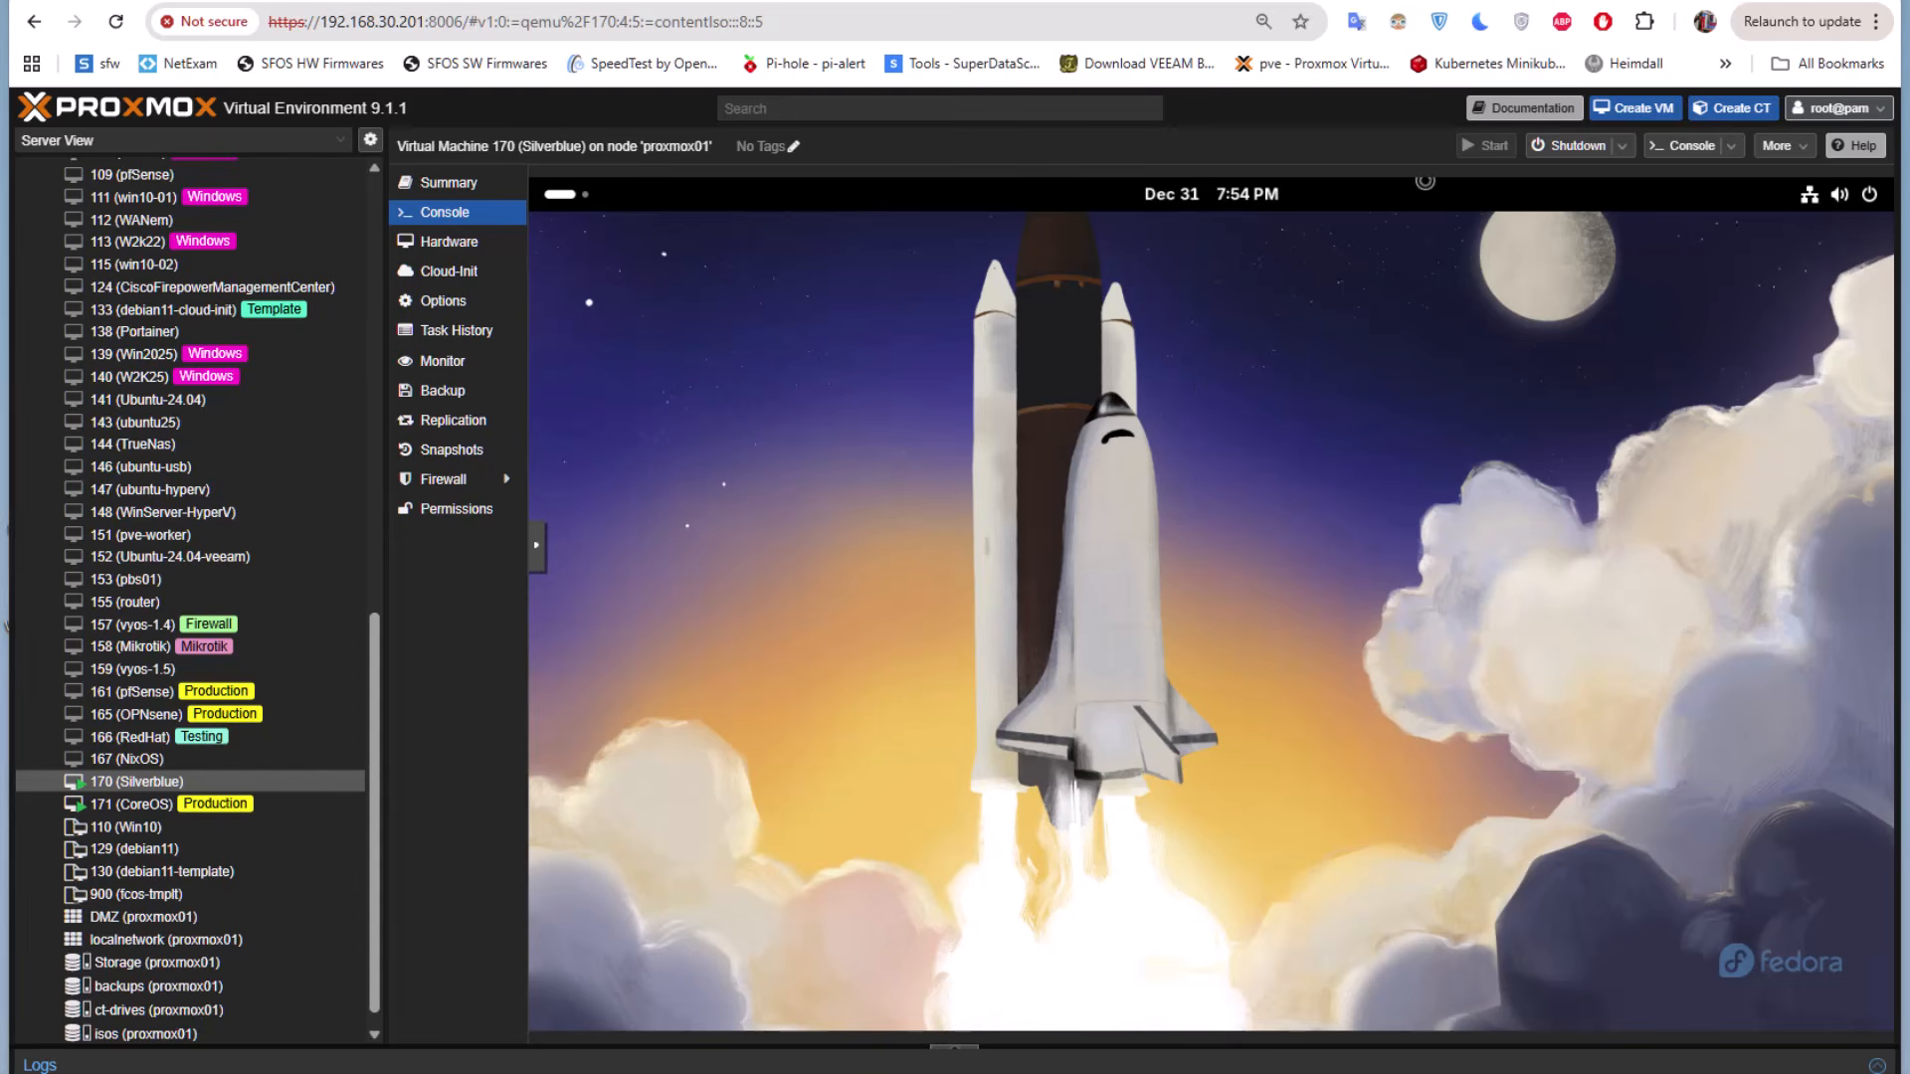
{"action": "left_click_drag", "start_coordinate": [1102, 360], "coordinate": [868, 277]}
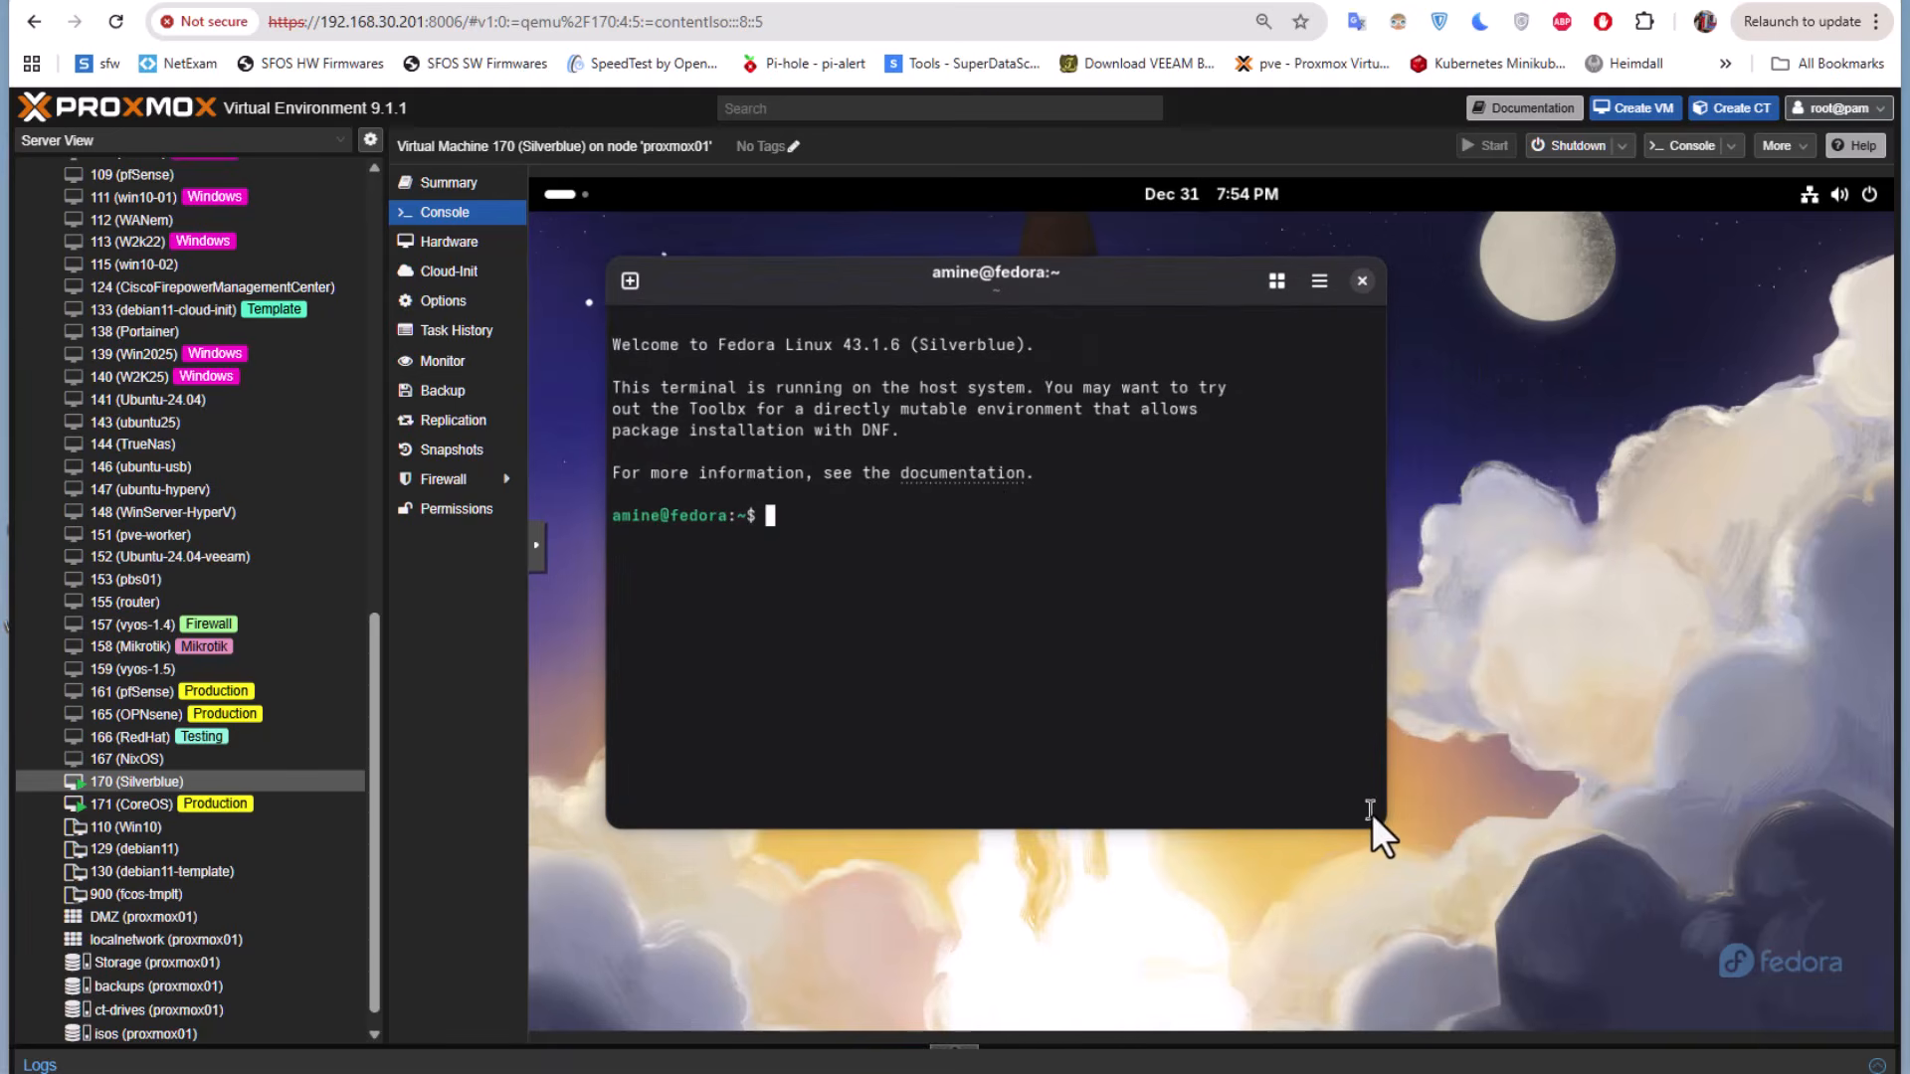
{"action": "left_click_drag", "start_coordinate": [1387, 828], "coordinate": [1681, 863]}
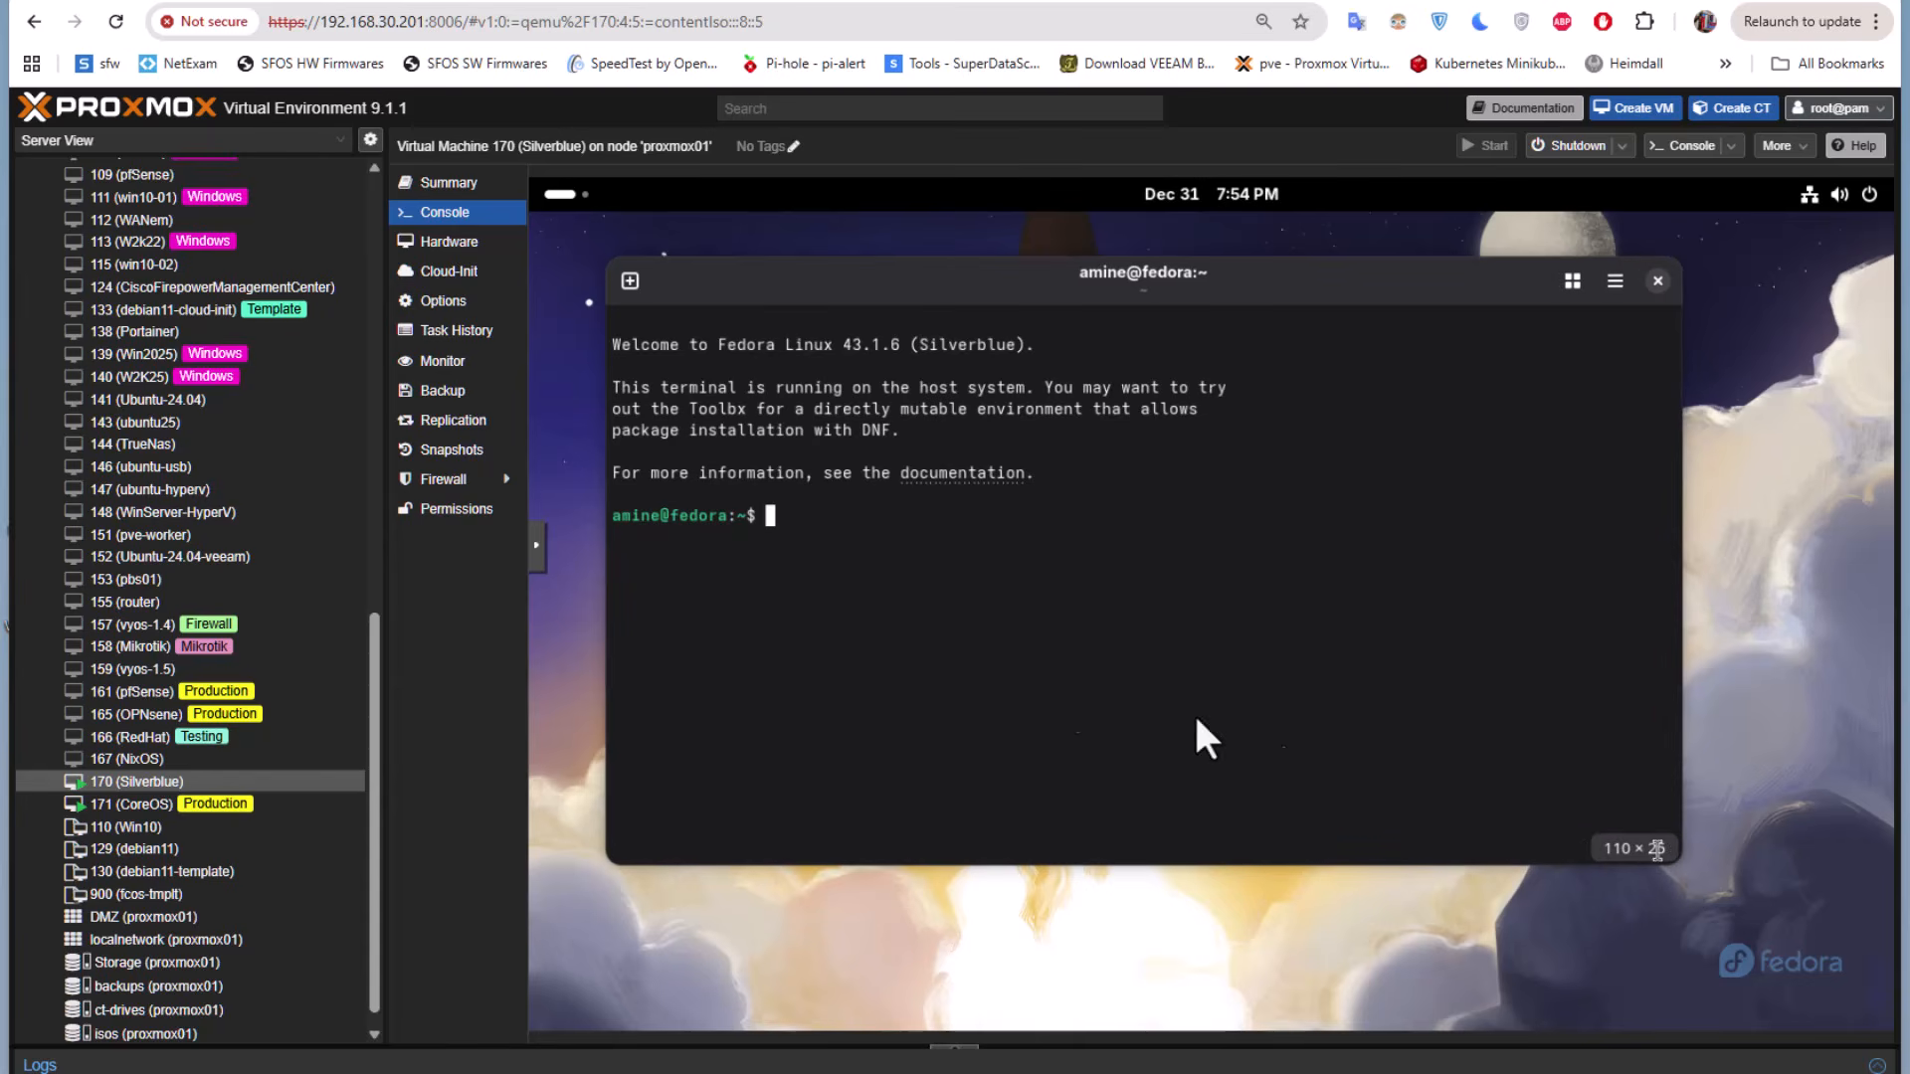
Display the Fedora release with cat /etc/fedora-release
{"action": "type", "text": "cat /etc/"}
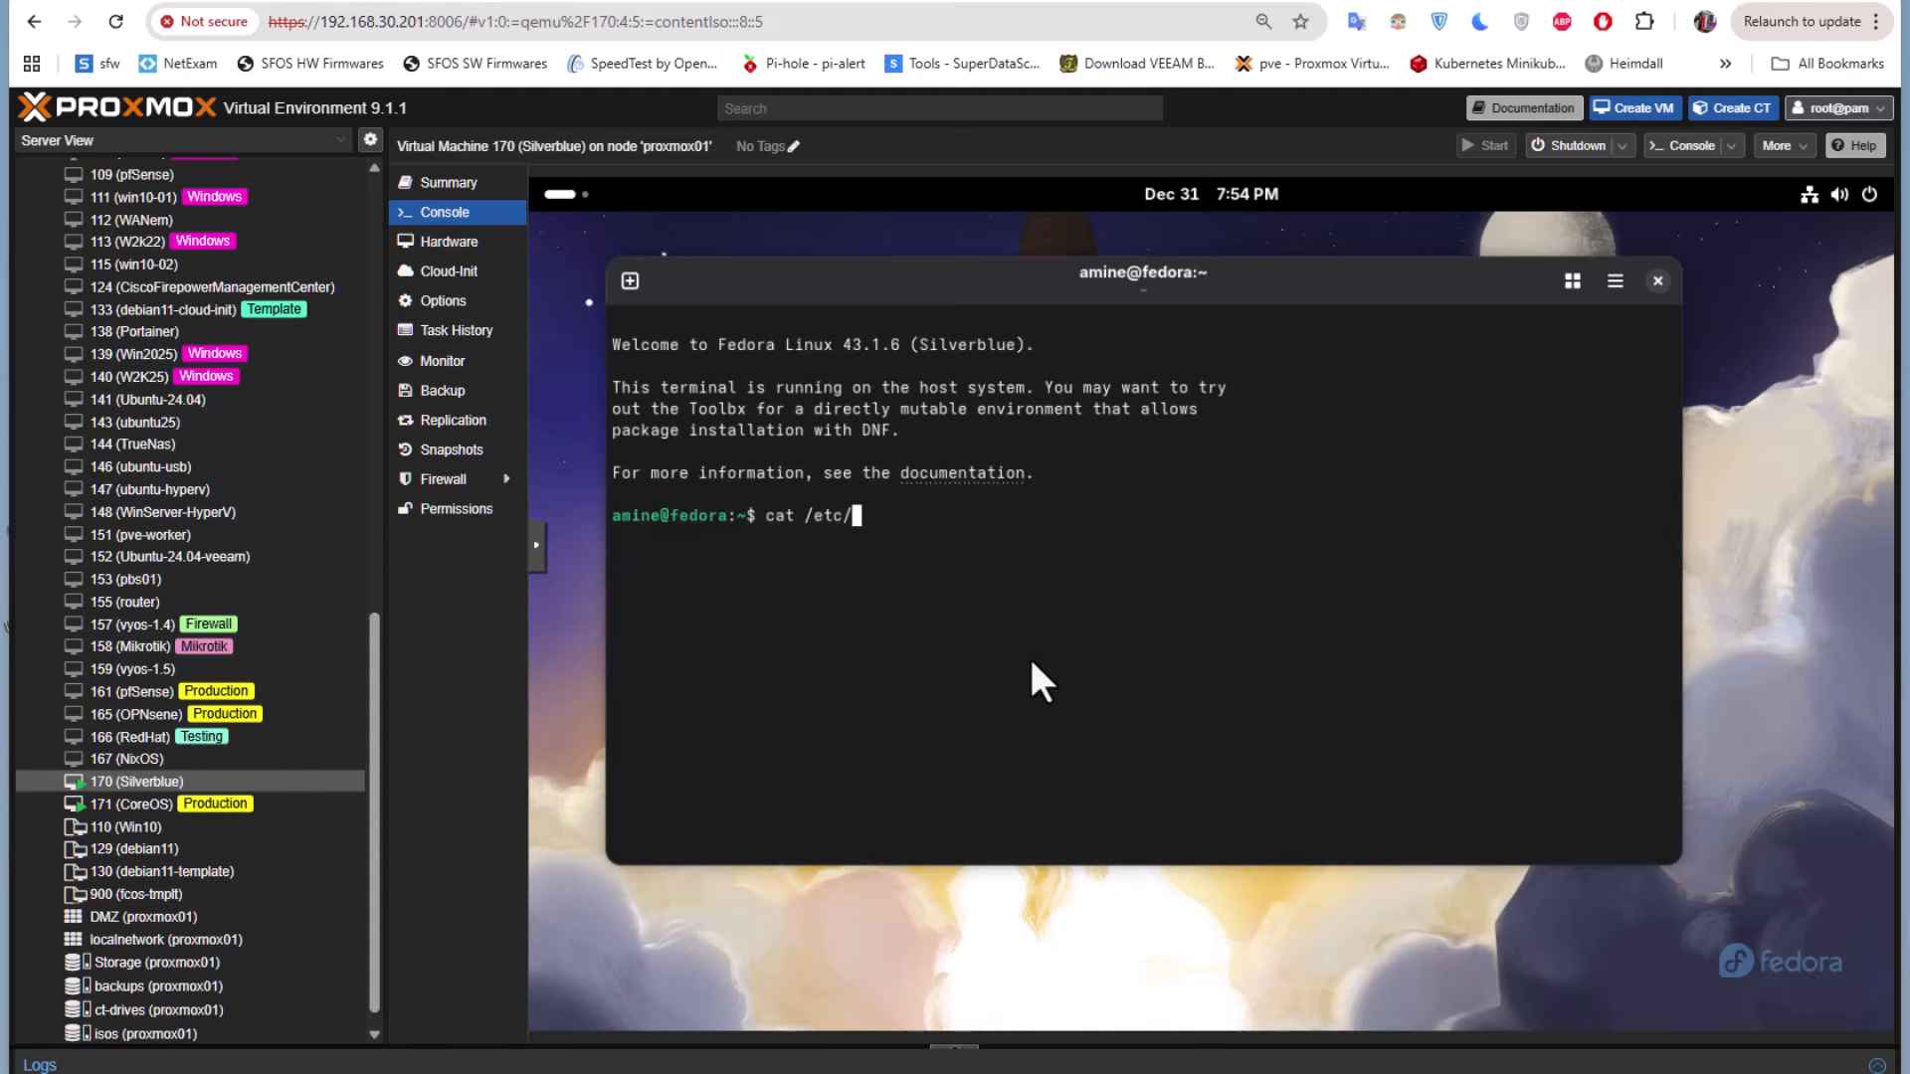
{"action": "type", "text": "fe"}
{"action": "key", "text": "Tab"}
{"action": "key", "text": "Return"}
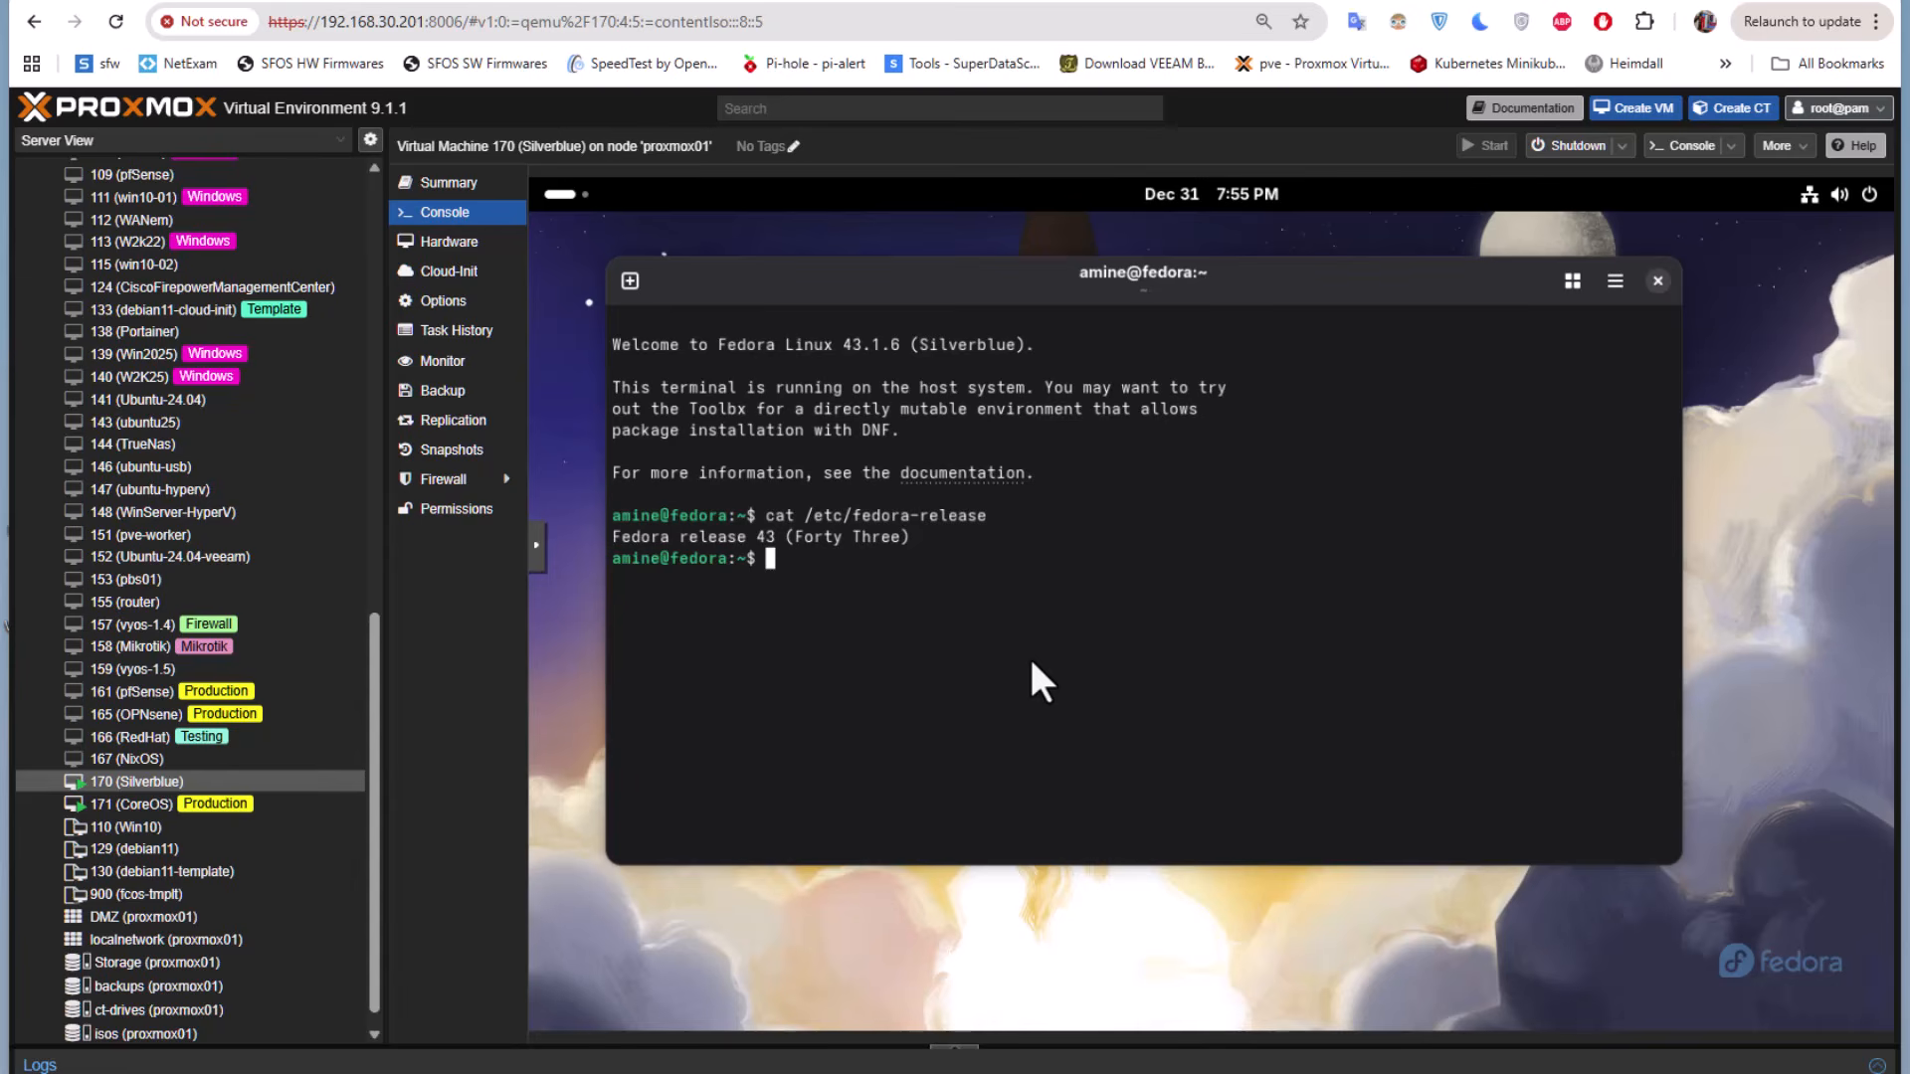
Check whether the dnf and yum package managers are available by running each command
{"action": "type", "text": "dnf"}
{"action": "key", "text": "Return"}
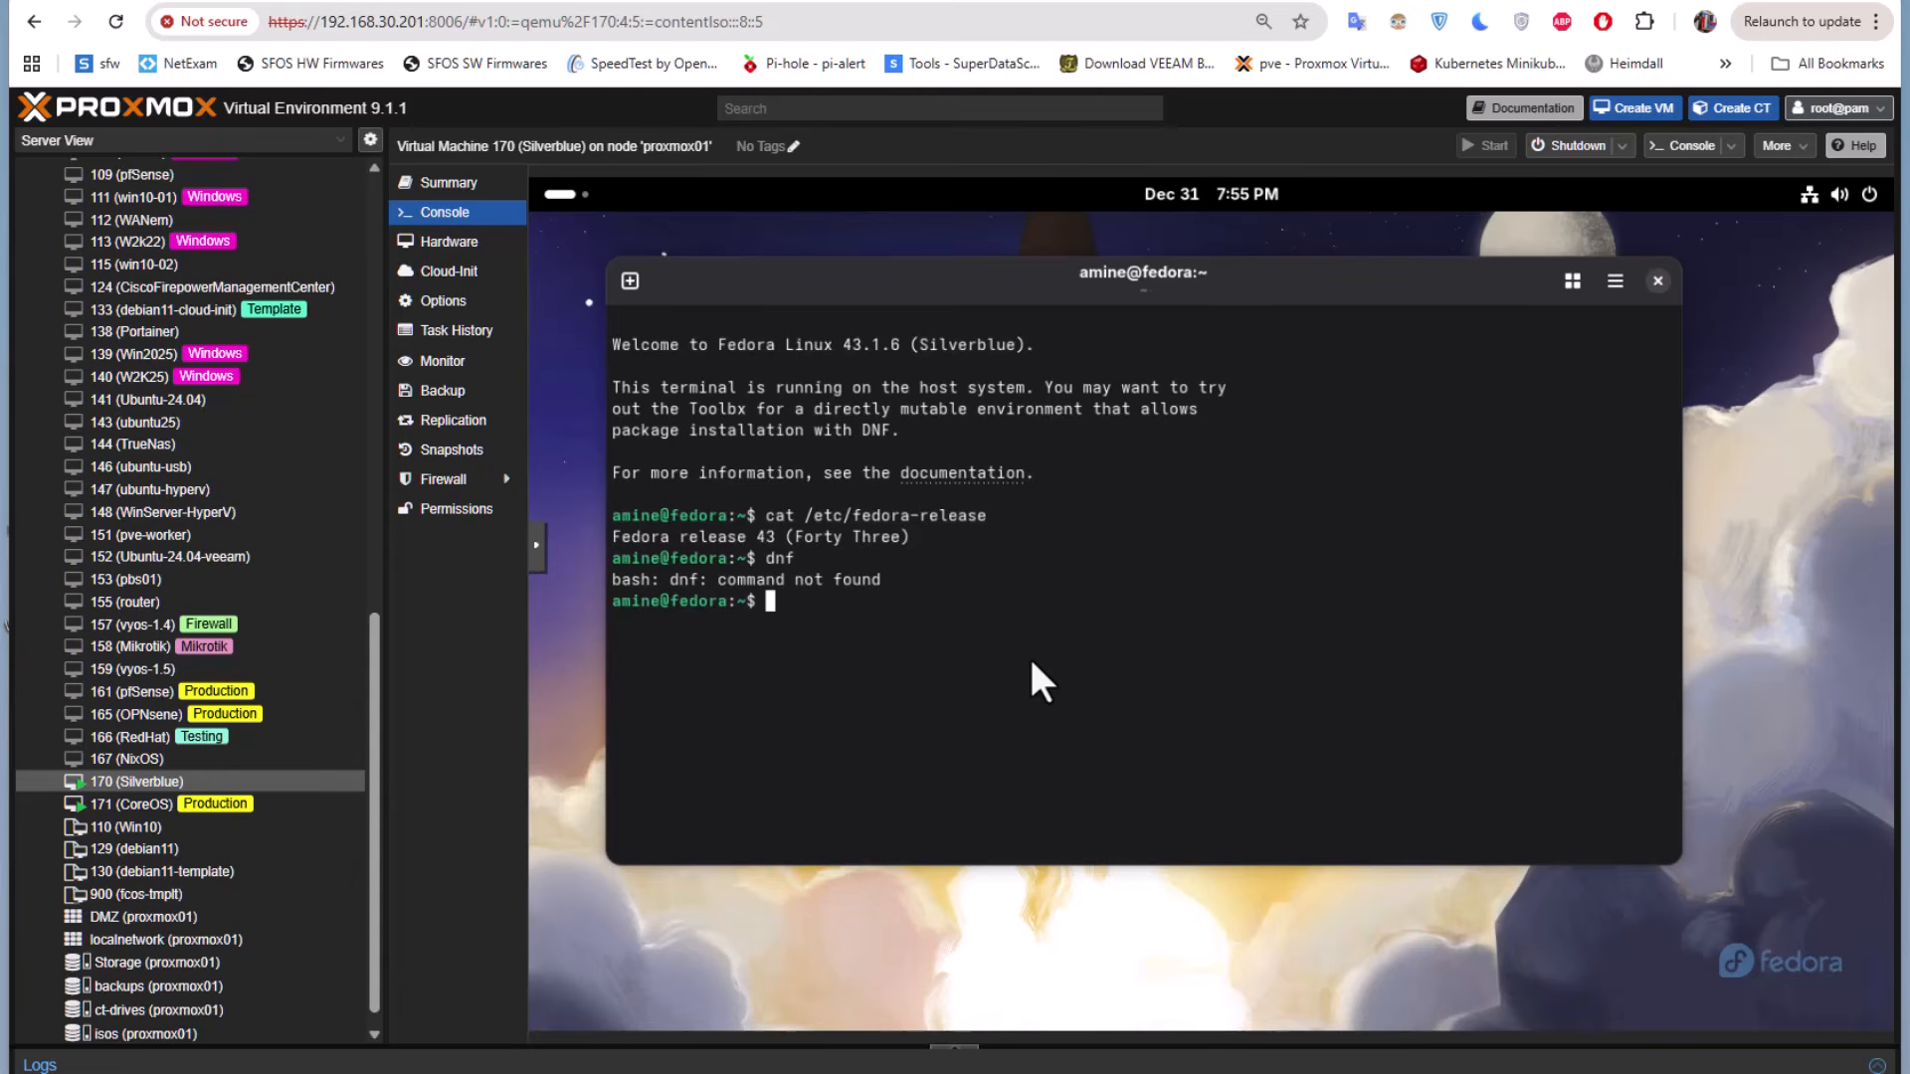
{"action": "type", "text": "yum"}
{"action": "key", "text": "Return"}
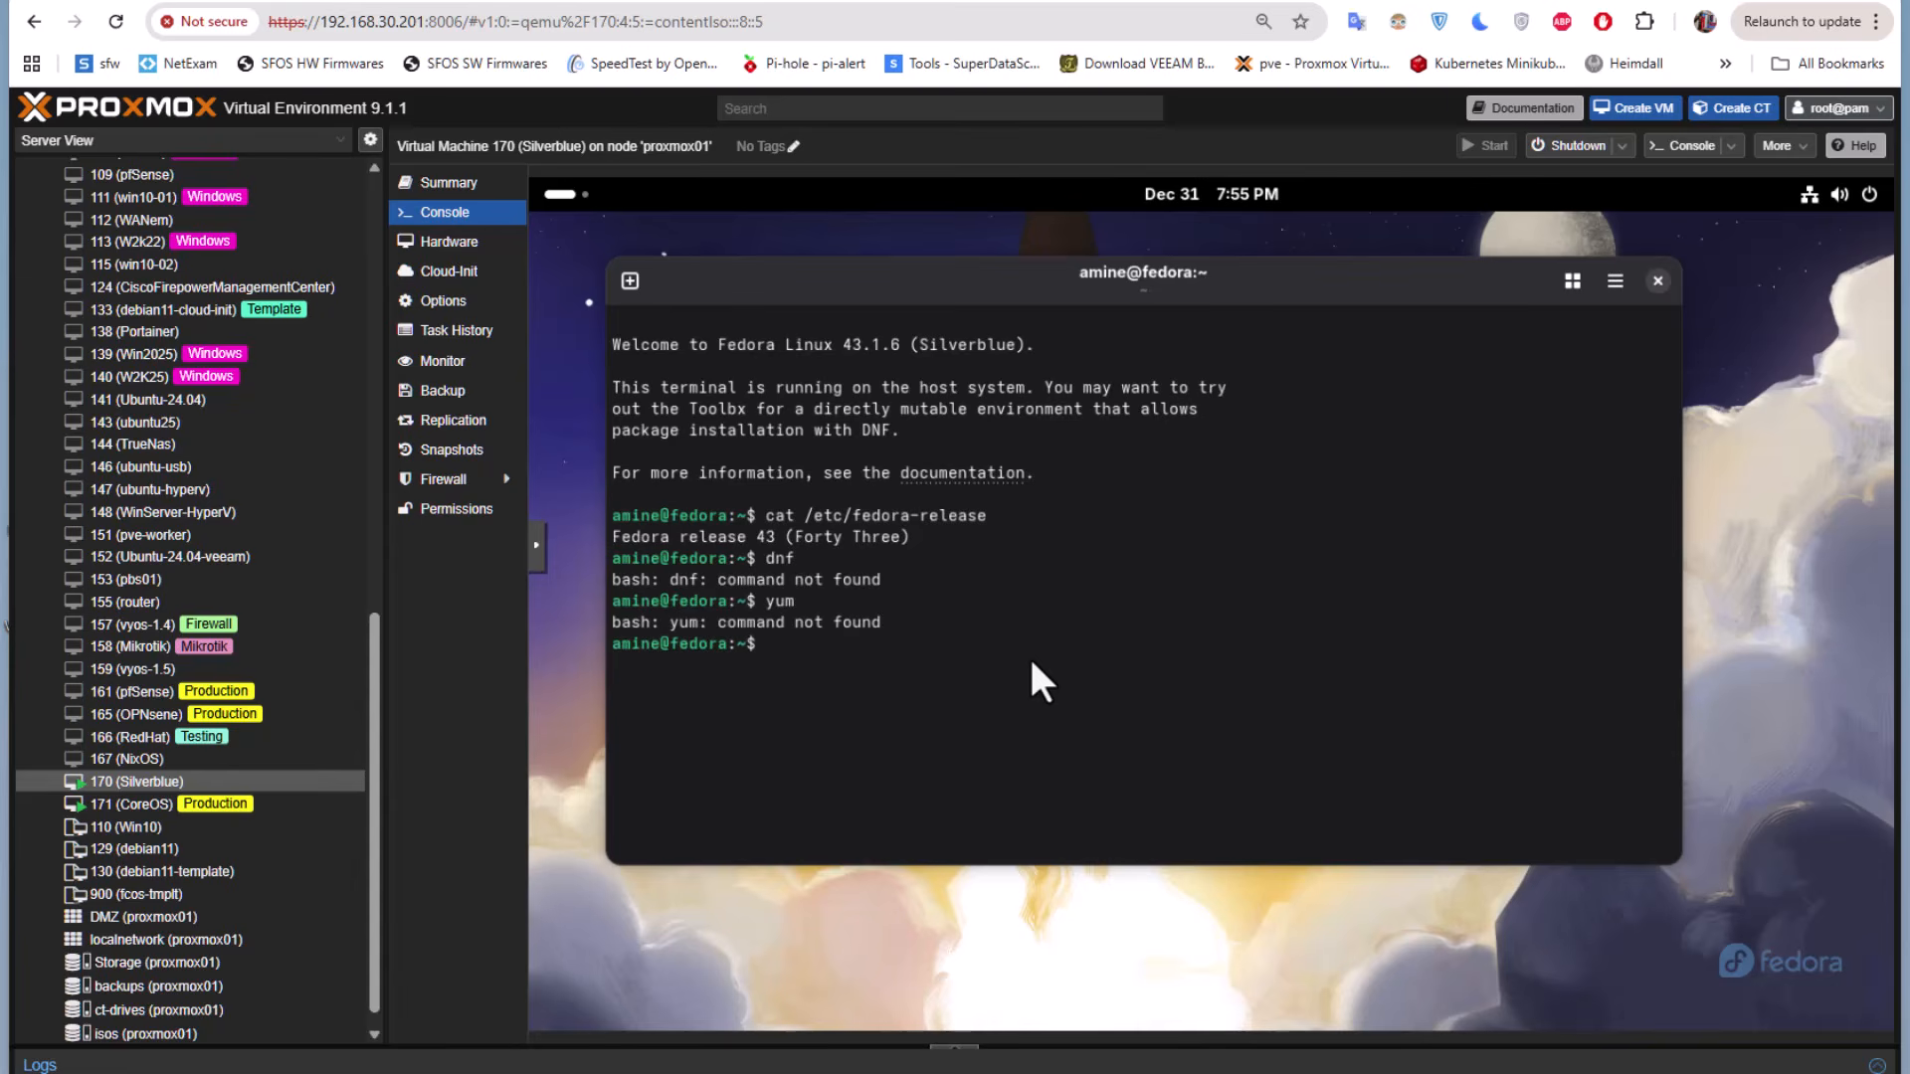
Clear the terminal, run rpm-ostree without arguments and look through its list of built-in commands
{"action": "key", "text": "ctrl+l"}
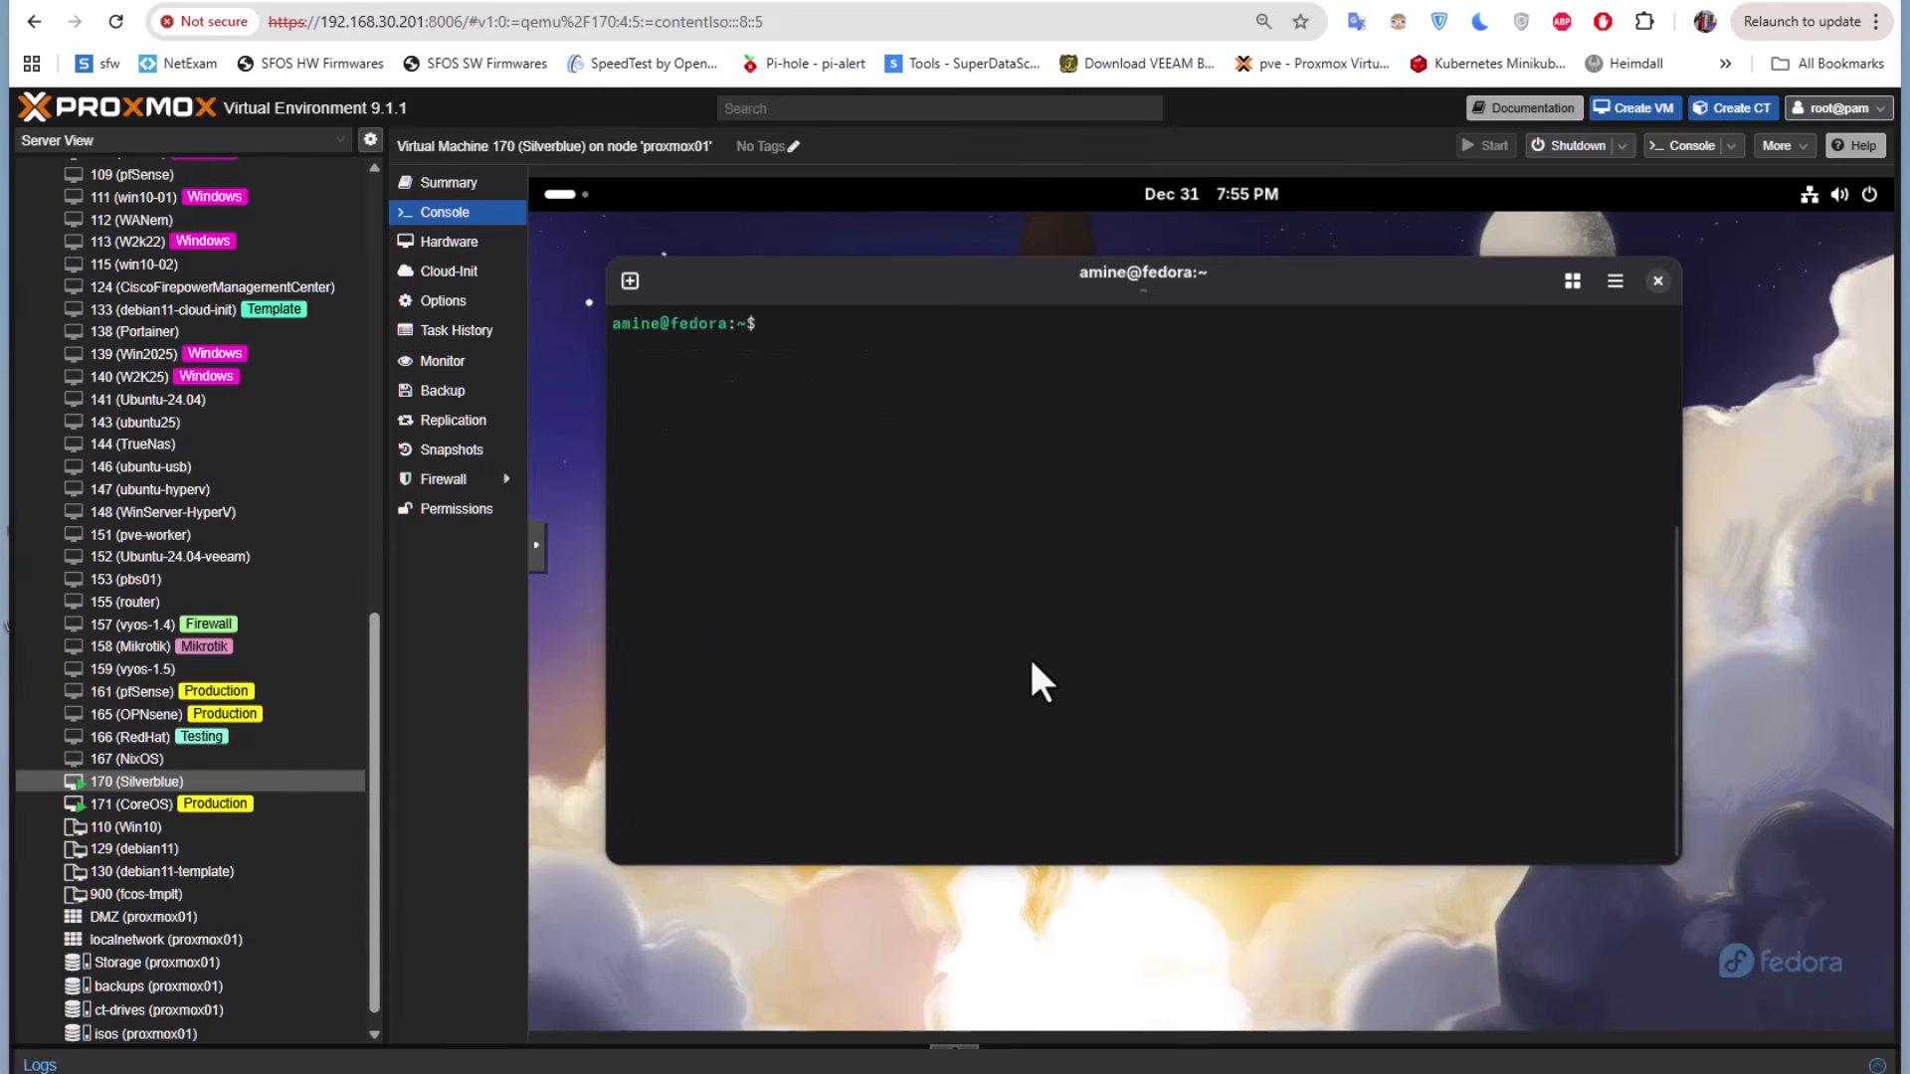
{"action": "type", "text": "rmp-os"}
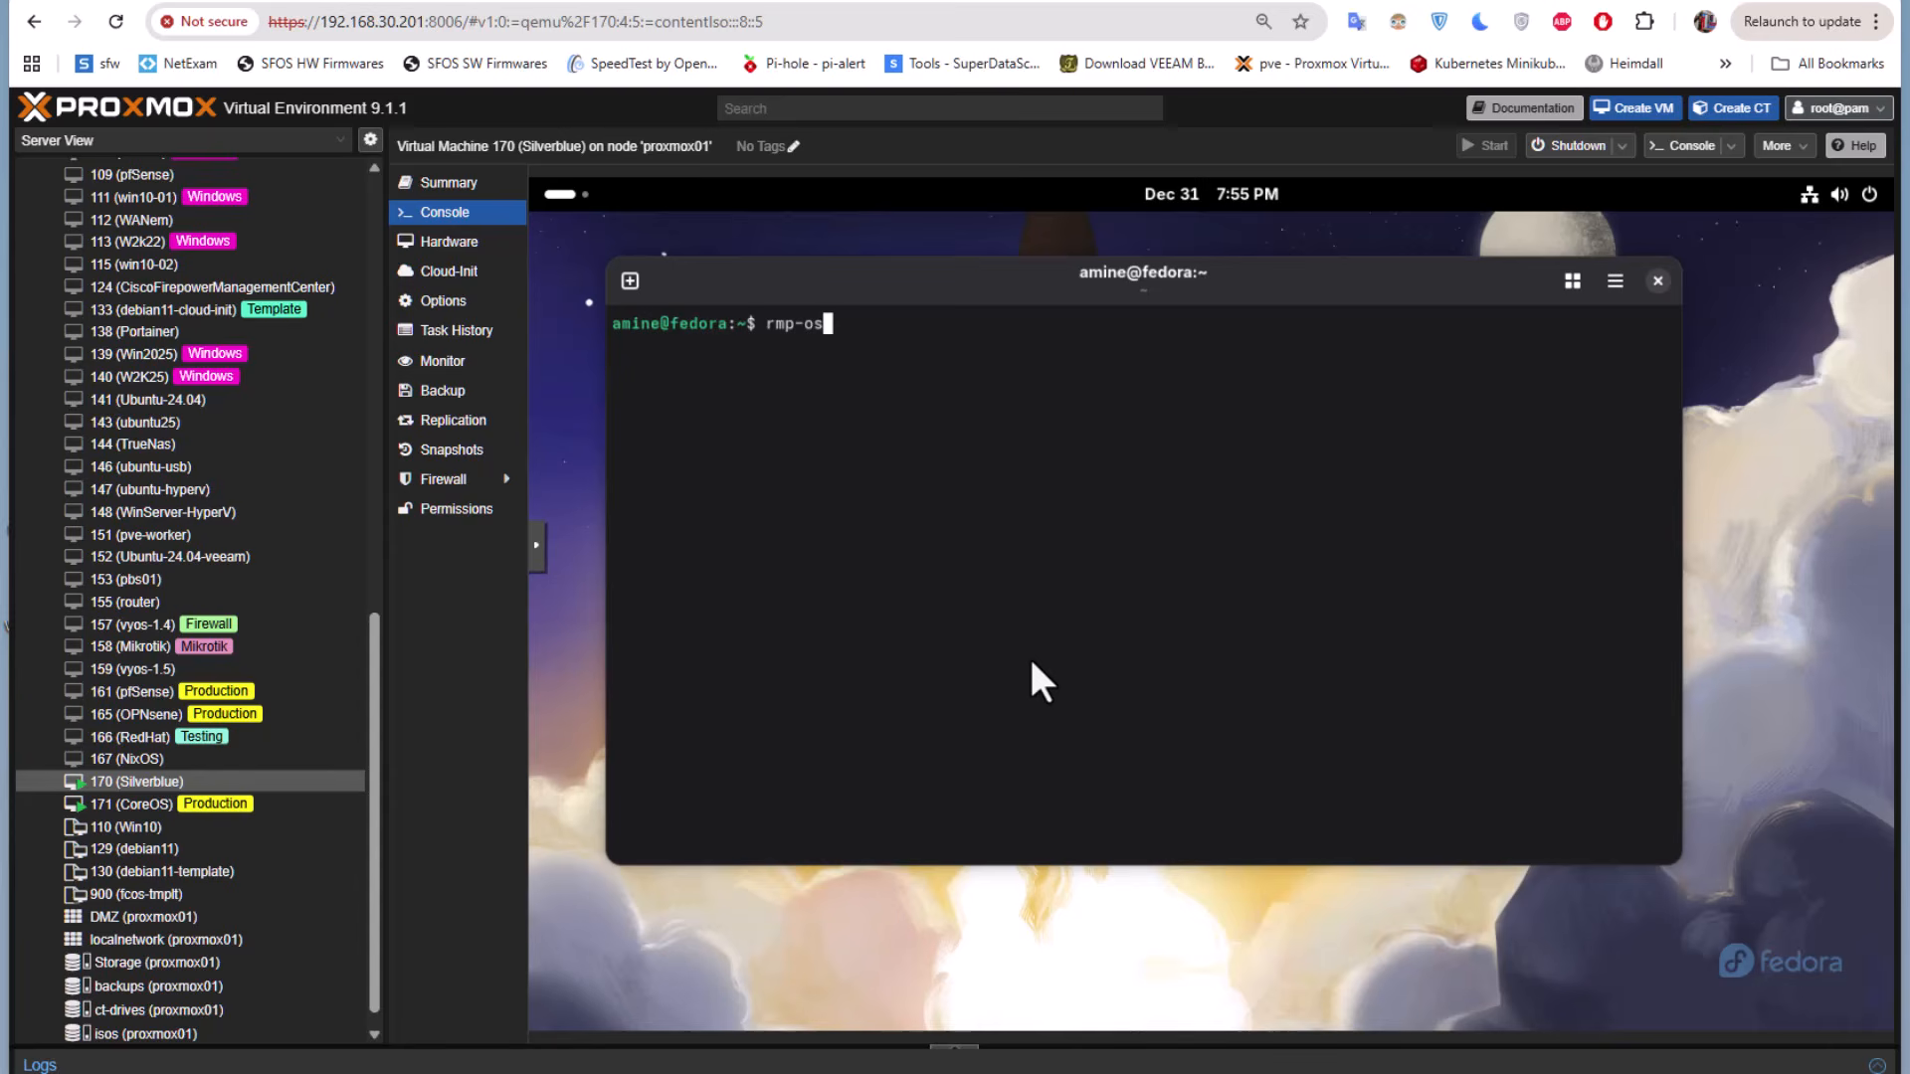
{"action": "type", "text": "t"}
{"action": "key", "text": "BackSpace"}
{"action": "key", "text": "BackSpace"}
{"action": "key", "text": "BackSpace"}
{"action": "key", "text": "BackSpace"}
{"action": "key", "text": "BackSpace"}
{"action": "key", "text": "BackSpace"}
{"action": "type", "text": "pm-ostree"}
{"action": "key", "text": "Return"}
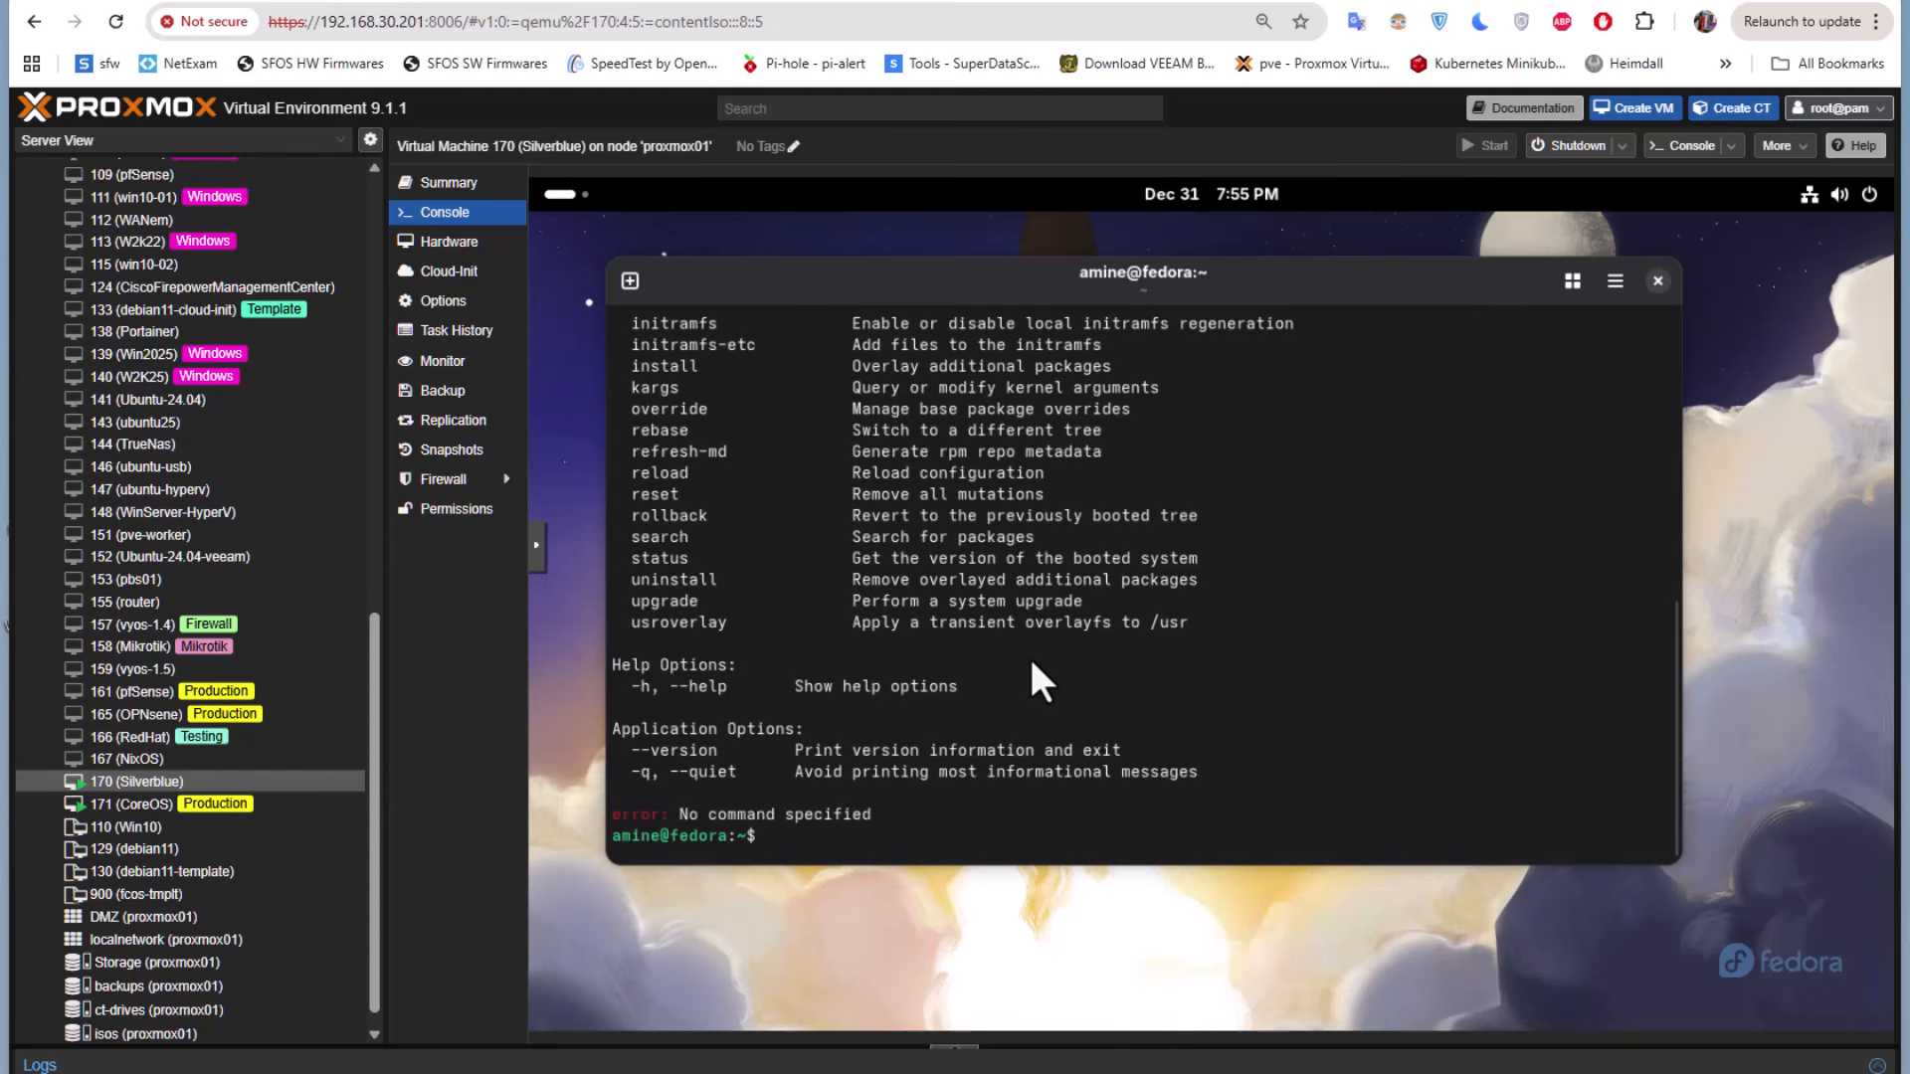
{"action": "left_click_drag", "start_coordinate": [1666, 734], "coordinate": [1671, 810]}
{"action": "left_click_drag", "start_coordinate": [1669, 749], "coordinate": [1651, 410]}
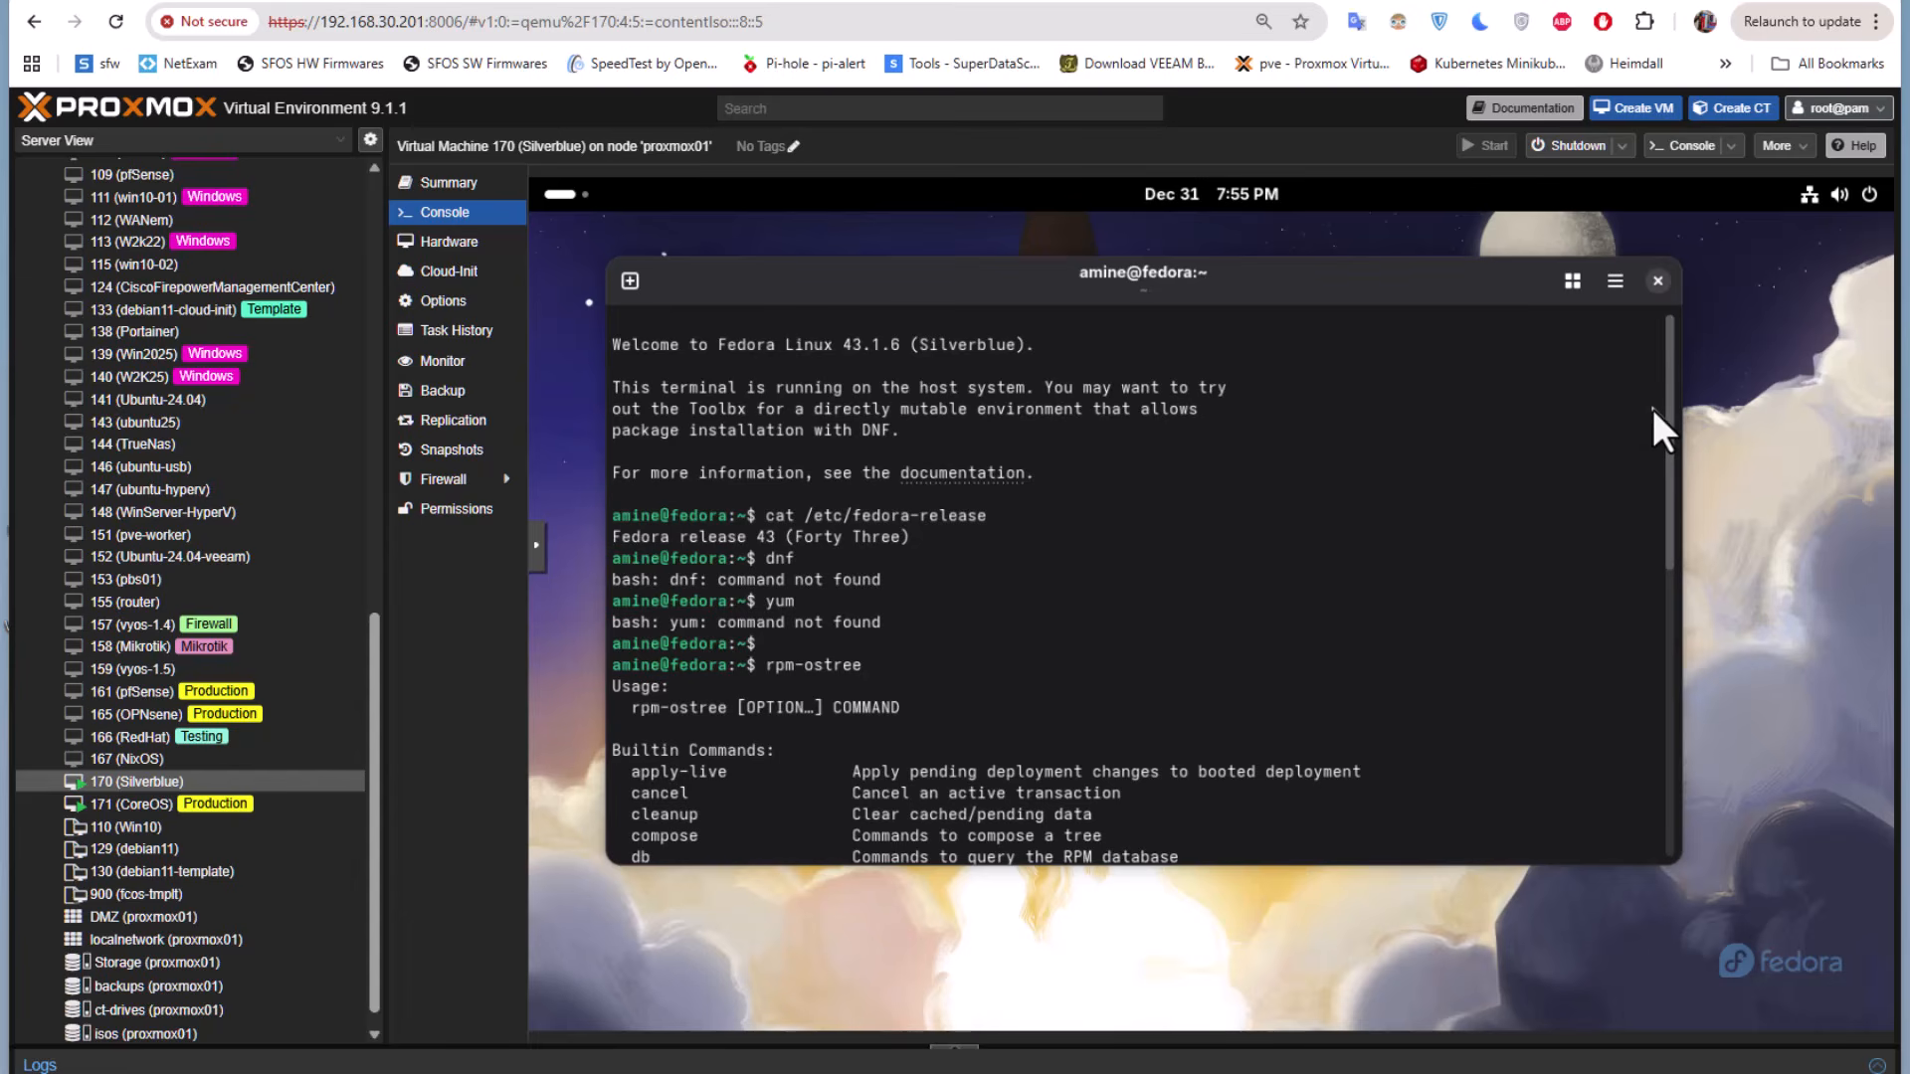